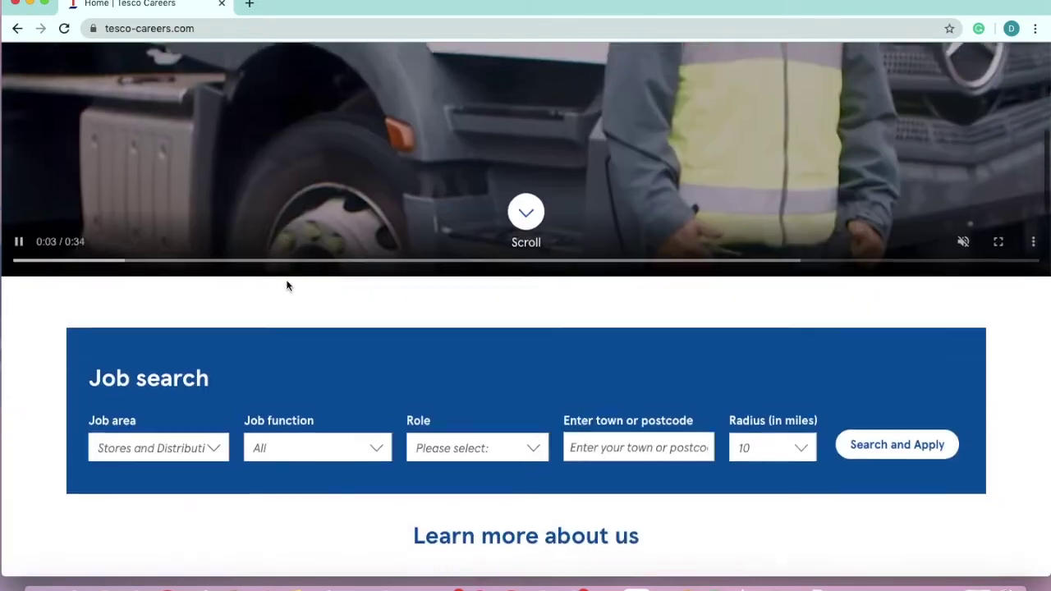
Keep Stores and Distribution as the job area and leave the role unspecified
{"action": "scroll", "coordinate": [287, 285], "scroll_direction": "up", "scroll_amount": 3}
{"action": "scroll", "coordinate": [287, 285], "scroll_direction": "down", "scroll_amount": 2}
{"action": "scroll", "coordinate": [287, 285], "scroll_direction": "down", "scroll_amount": 3}
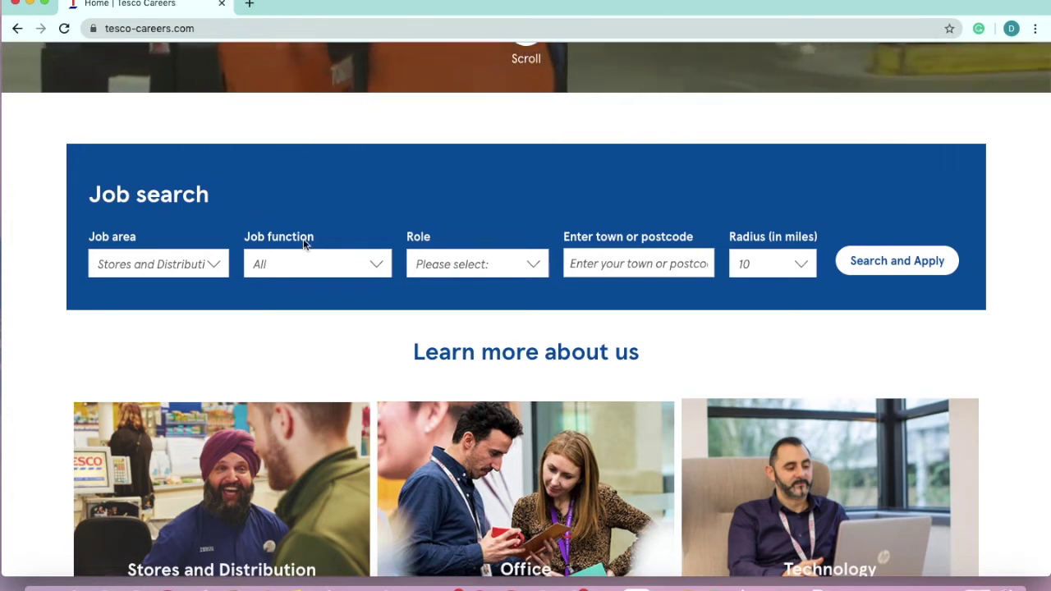
{"action": "left_click", "coordinate": [205, 264]}
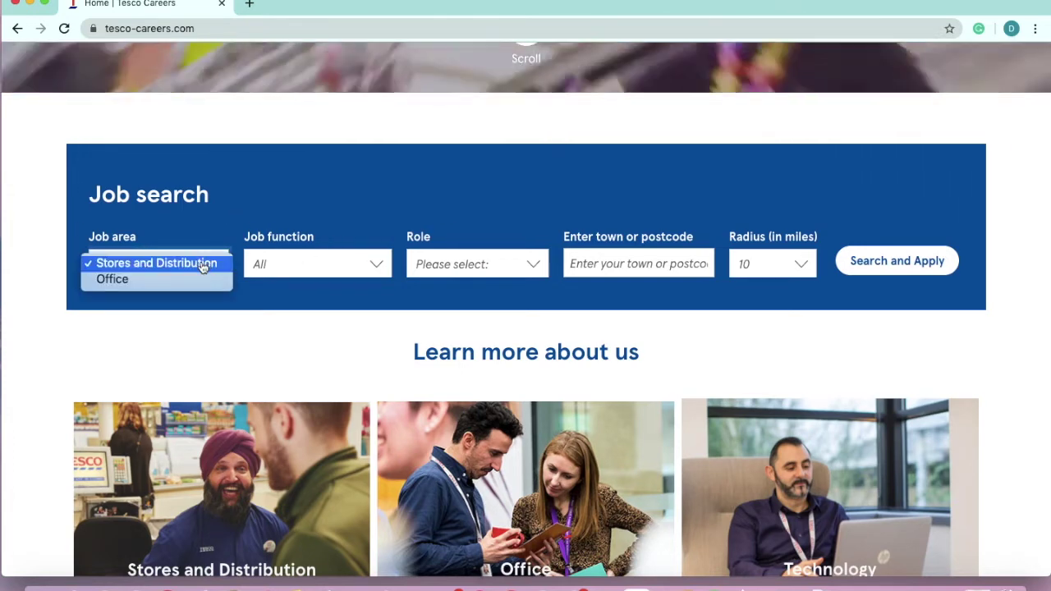
{"action": "left_click", "coordinate": [203, 265]}
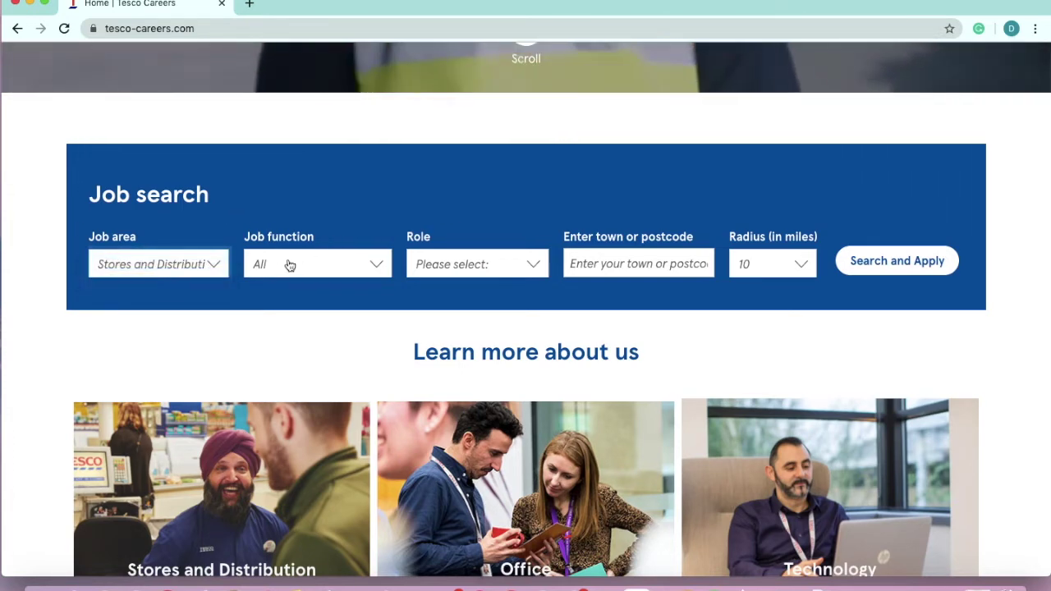
{"action": "left_click", "coordinate": [428, 266]}
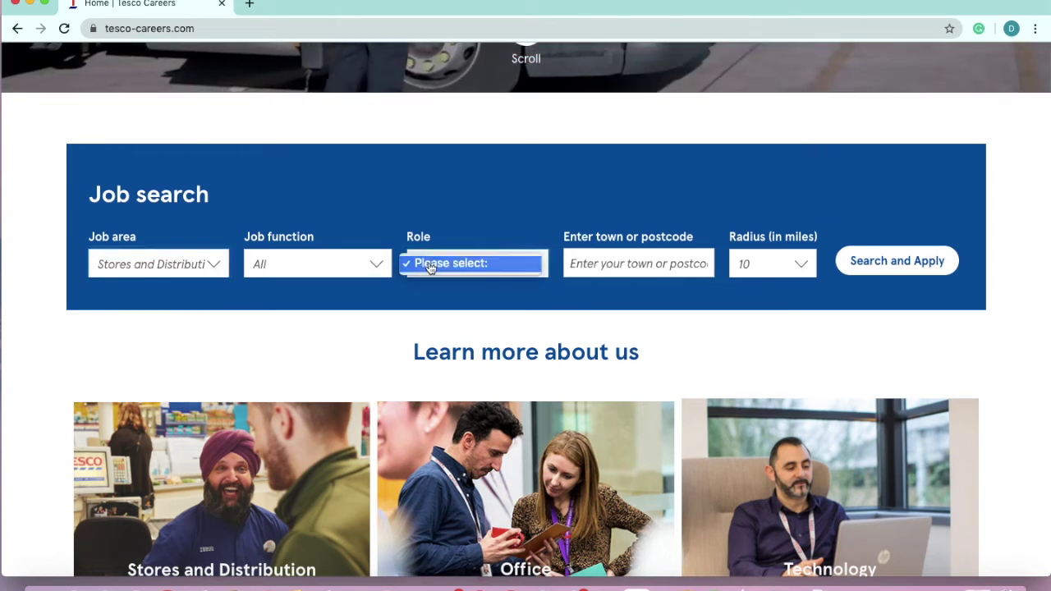
{"action": "left_click", "coordinate": [429, 266]}
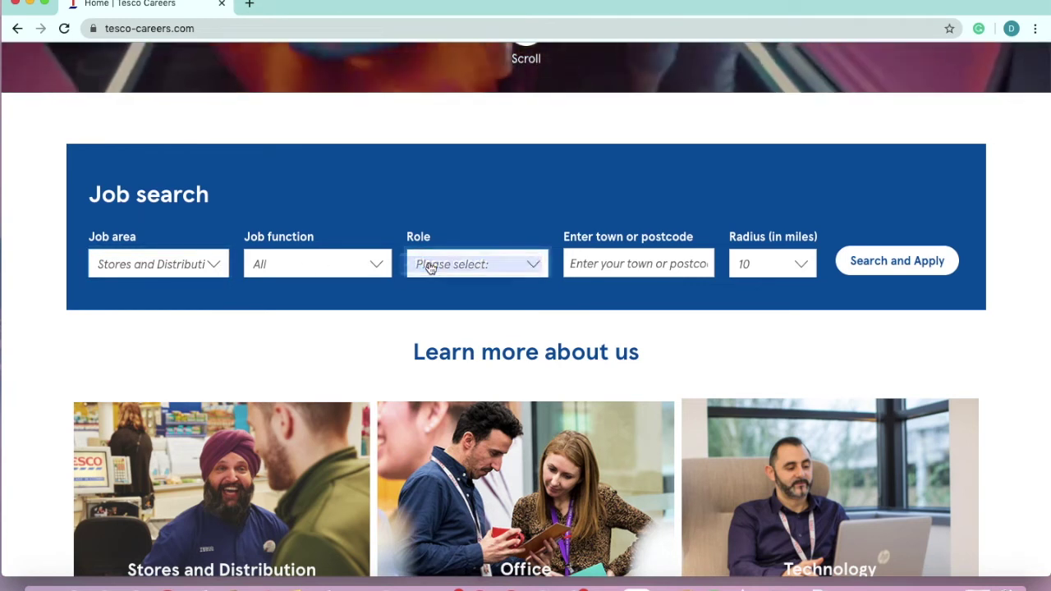
Search for jobs within 10 miles of a central London postcode
{"action": "left_click", "coordinate": [586, 265]}
{"action": "type", "text": "S"}
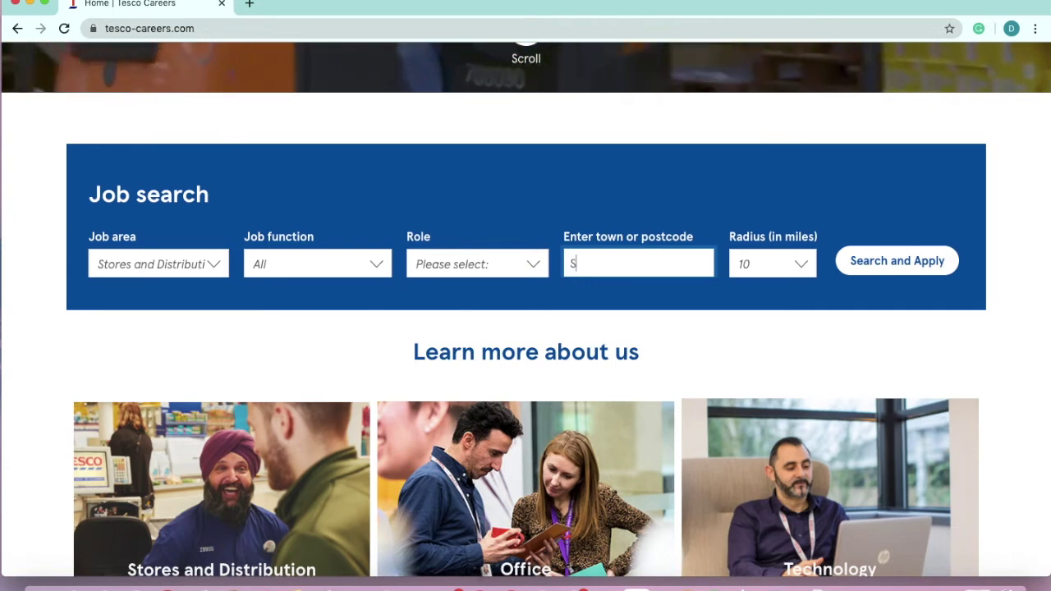
{"action": "type", "text": "W"}
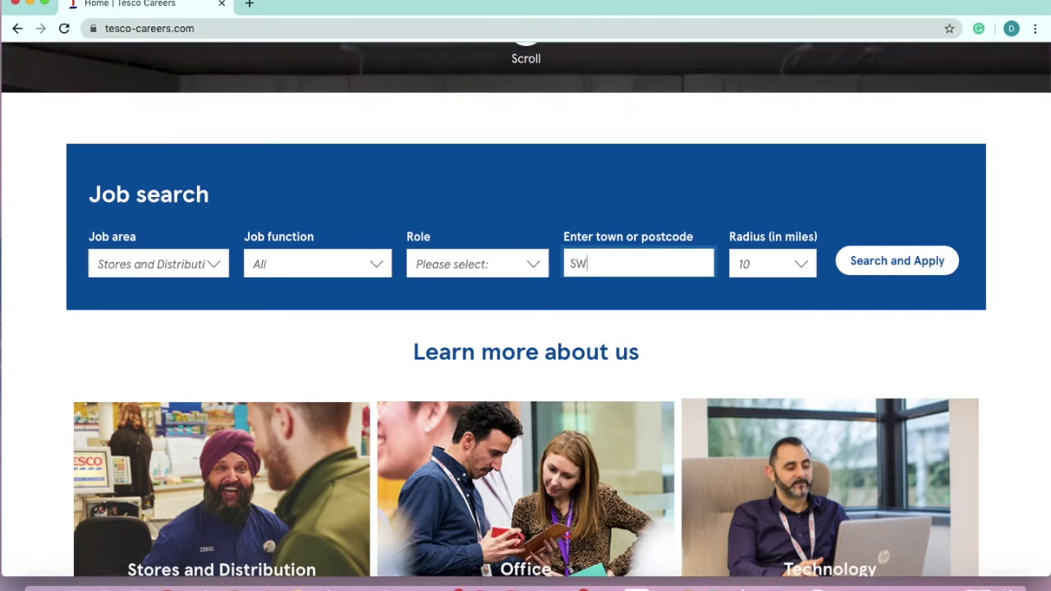
{"action": "type", "text": "1P"}
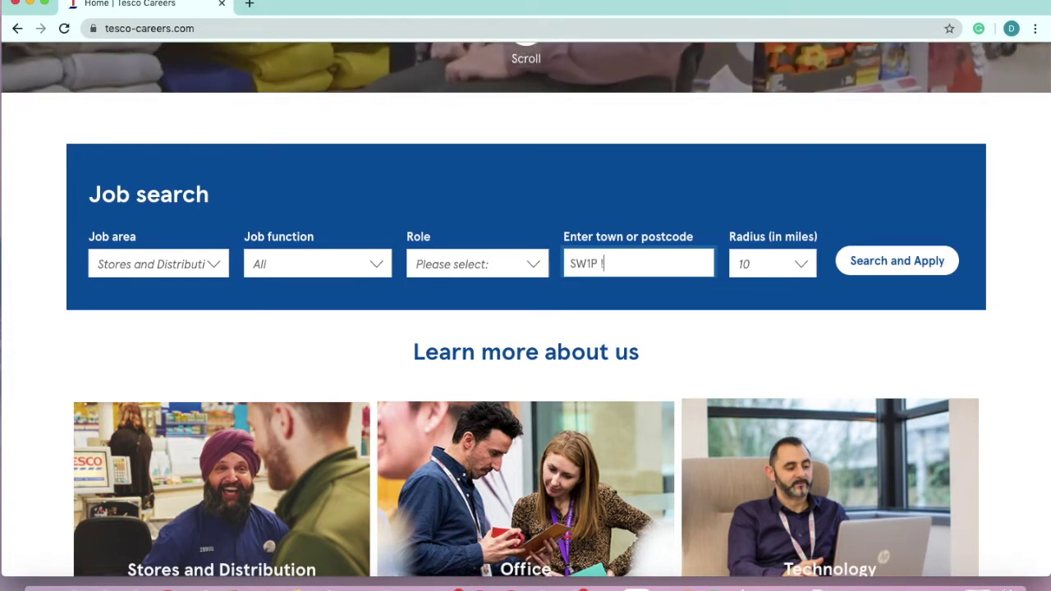
{"action": "type", "text": "1NL"}
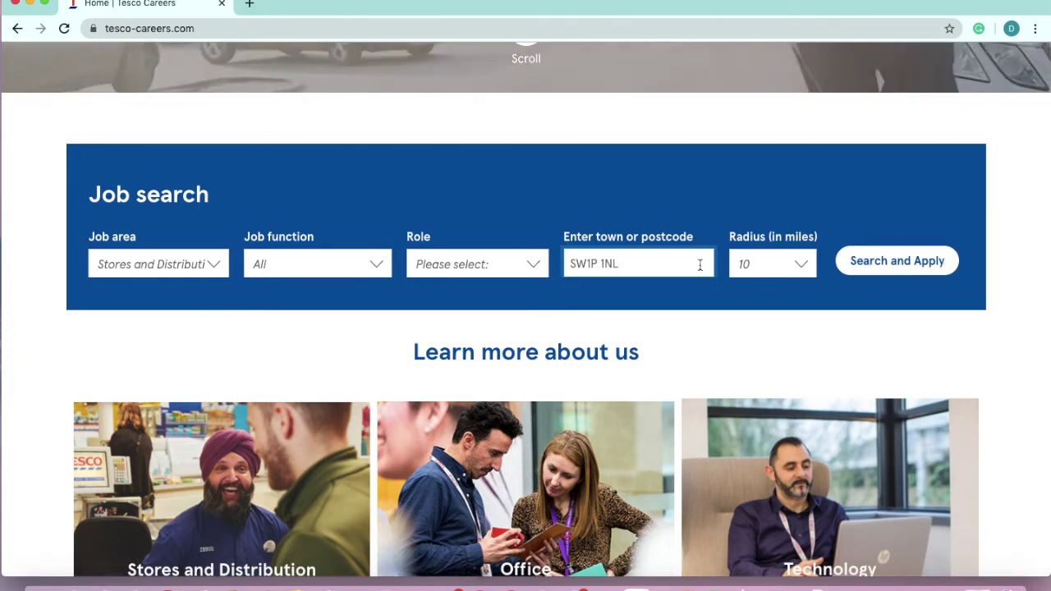
{"action": "left_click", "coordinate": [751, 266]}
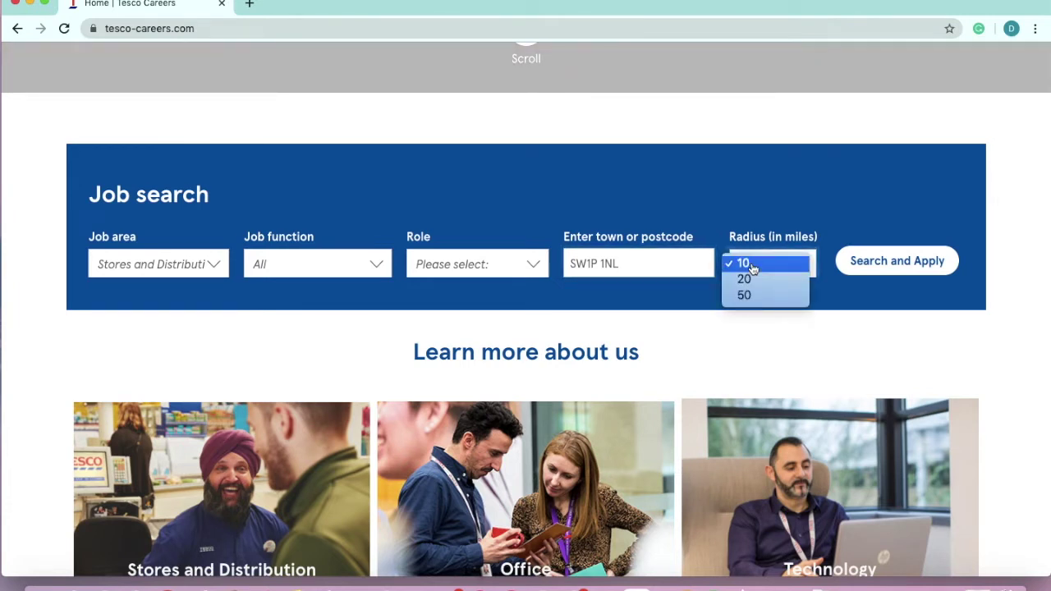
{"action": "left_click", "coordinate": [752, 266]}
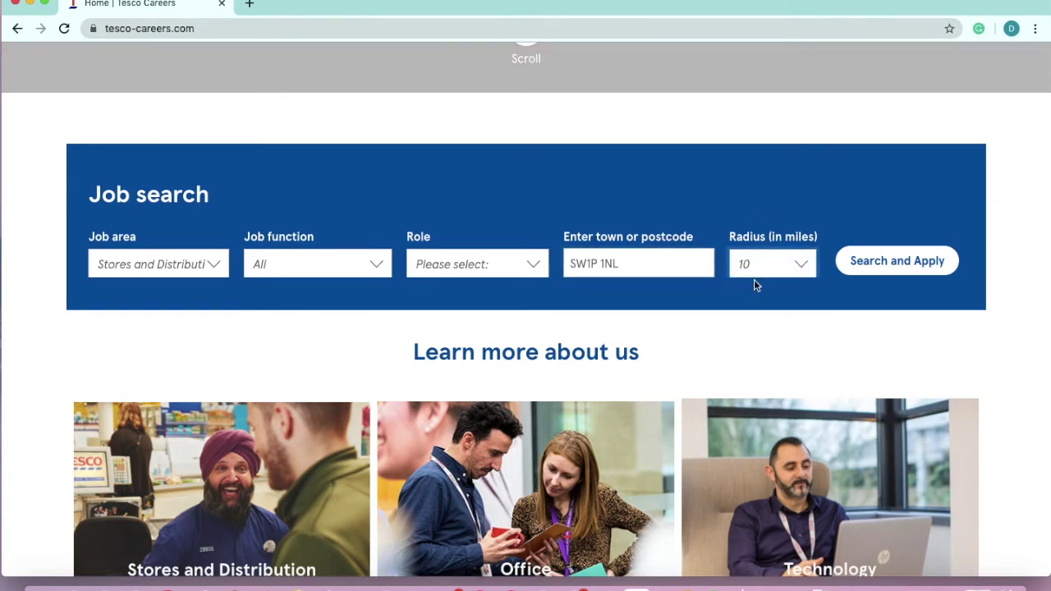
{"action": "left_click", "coordinate": [885, 264]}
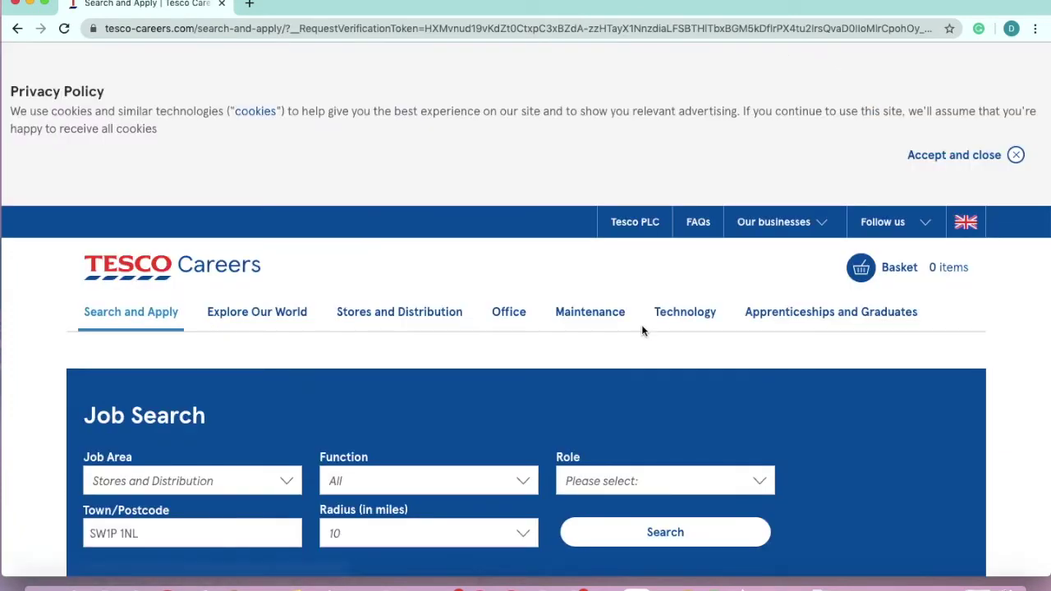
{"action": "scroll", "coordinate": [643, 331], "scroll_direction": "down", "scroll_amount": 2}
{"action": "scroll", "coordinate": [643, 331], "scroll_direction": "down", "scroll_amount": 5}
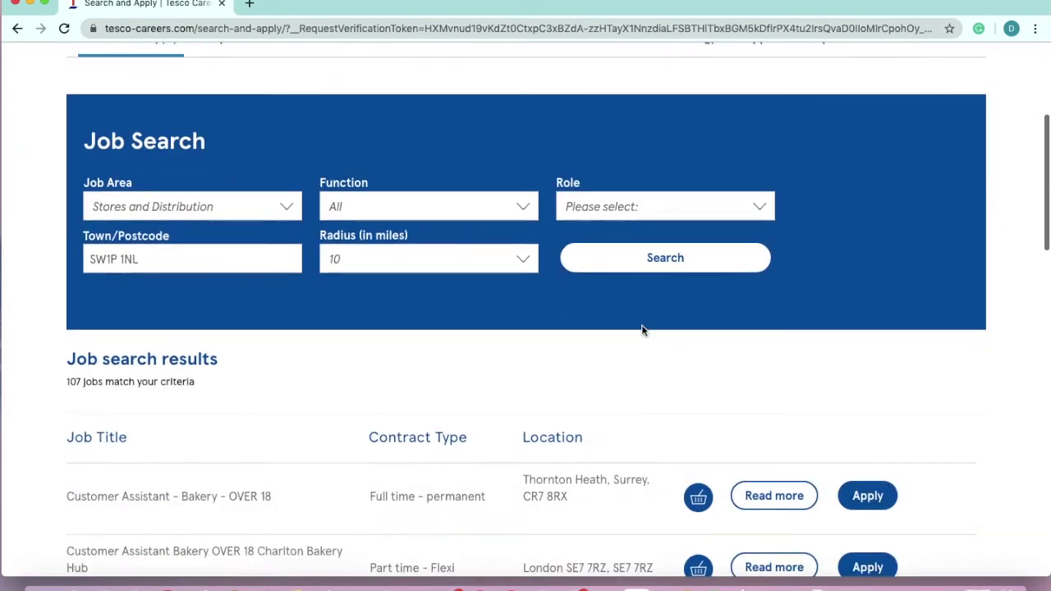
{"action": "scroll", "coordinate": [643, 331], "scroll_direction": "down", "scroll_amount": 2}
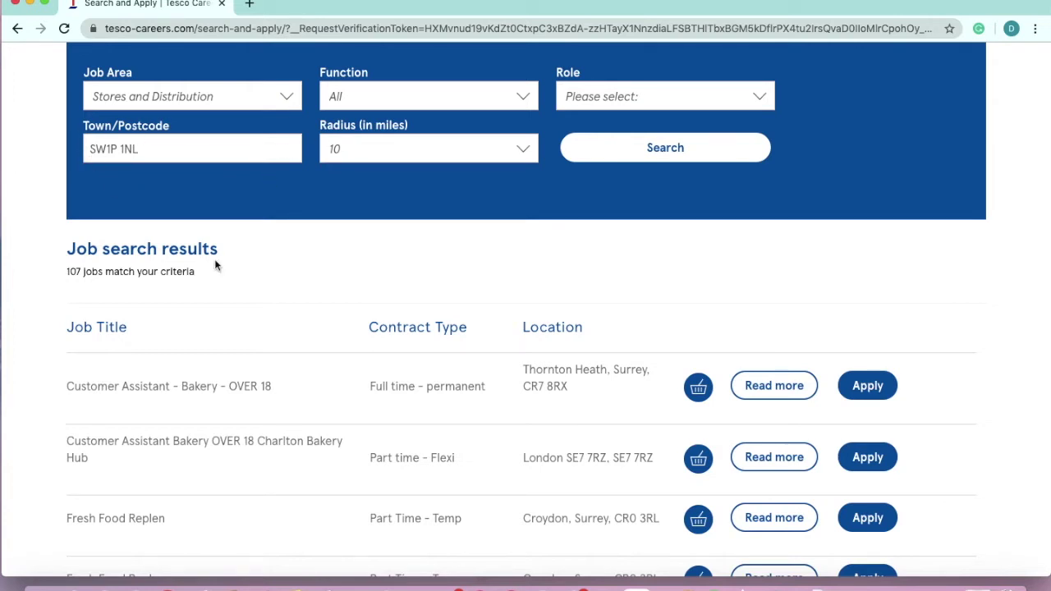
{"action": "scroll", "coordinate": [216, 263], "scroll_direction": "down", "scroll_amount": 5}
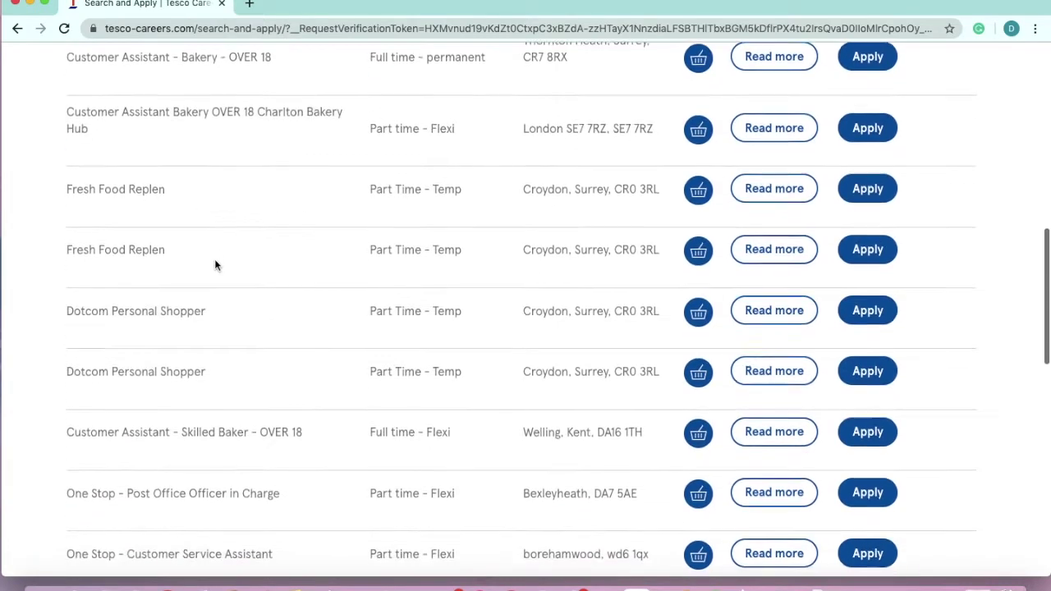
{"action": "scroll", "coordinate": [215, 265], "scroll_direction": "down", "scroll_amount": 3}
{"action": "scroll", "coordinate": [215, 264], "scroll_direction": "up", "scroll_amount": 6}
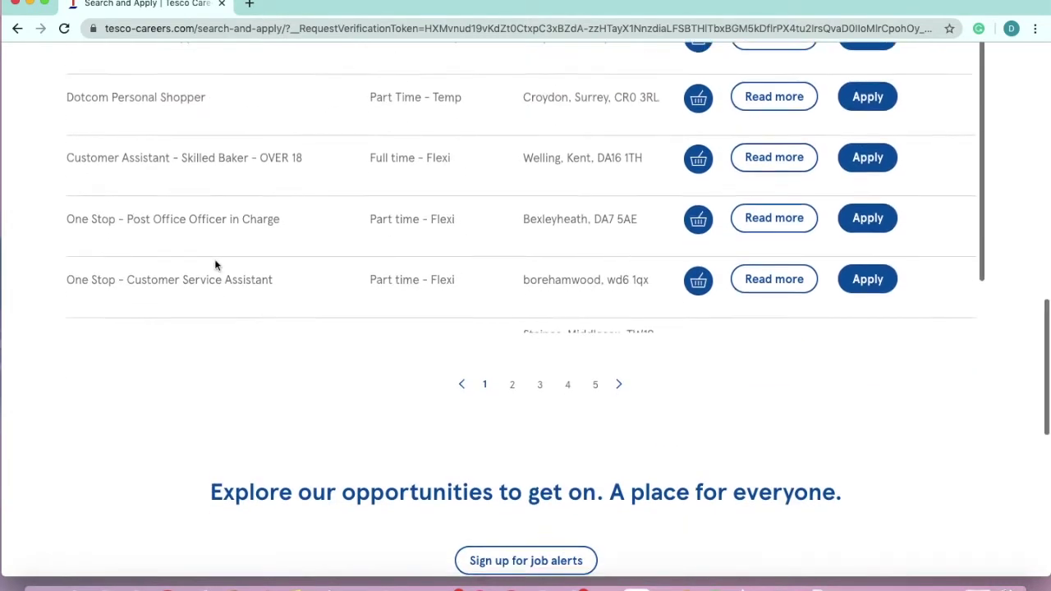
{"action": "scroll", "coordinate": [215, 259], "scroll_direction": "up", "scroll_amount": 4}
{"action": "scroll", "coordinate": [214, 259], "scroll_direction": "down", "scroll_amount": 4}
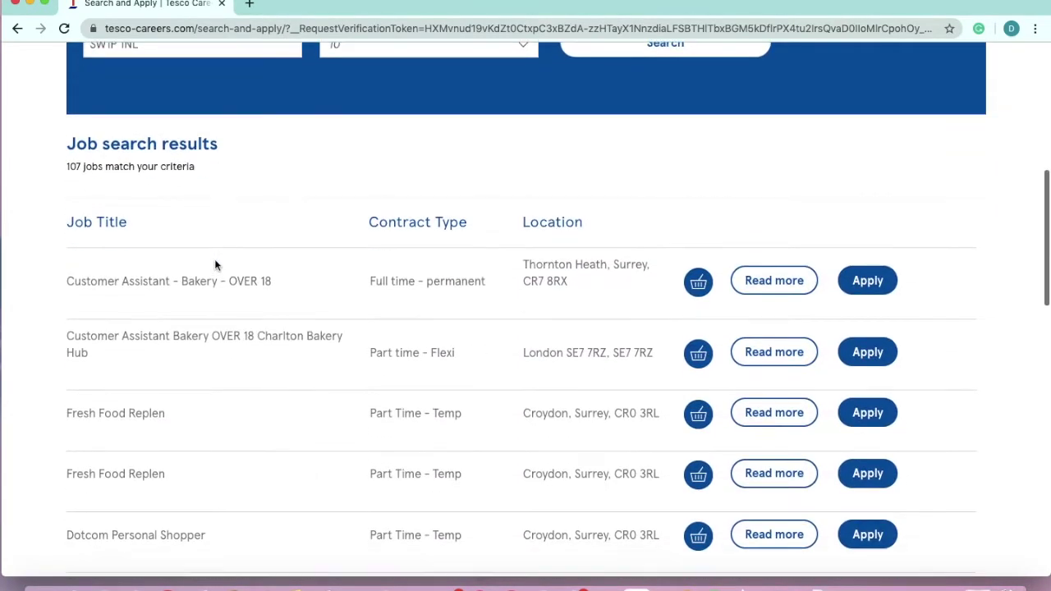
{"action": "scroll", "coordinate": [222, 528], "scroll_direction": "down", "scroll_amount": 1}
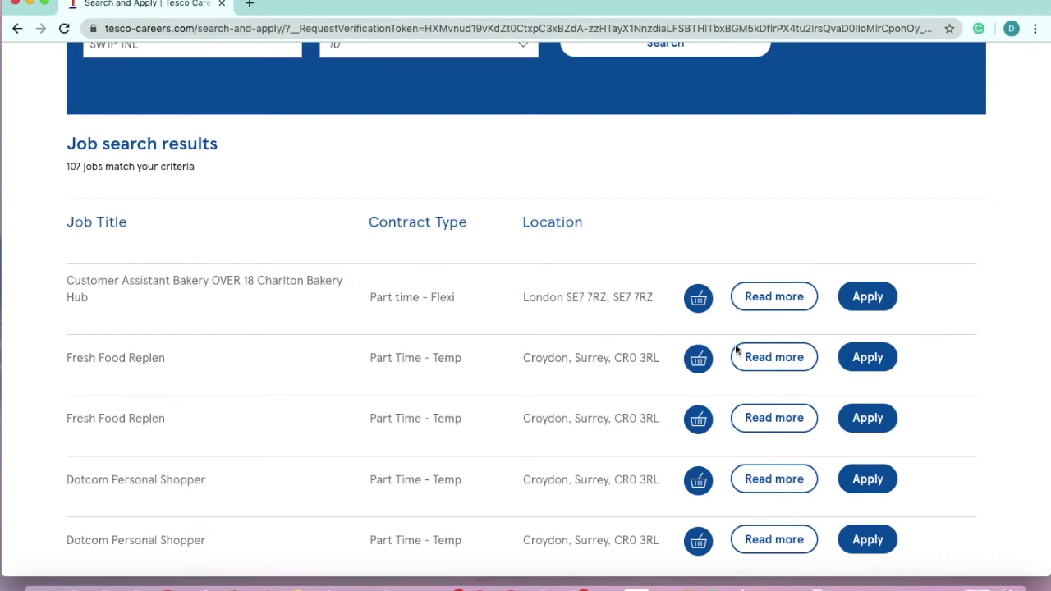
Open the Fresh Food Replen job details via Read more and scroll into About the role
{"action": "left_click", "coordinate": [795, 362]}
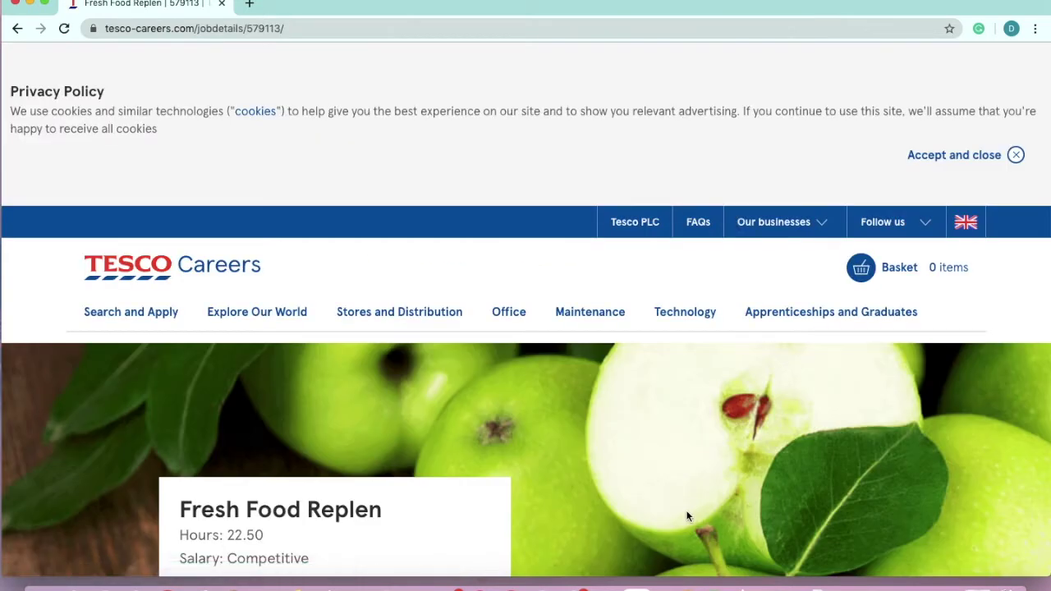
{"action": "scroll", "coordinate": [688, 516], "scroll_direction": "down", "scroll_amount": 3}
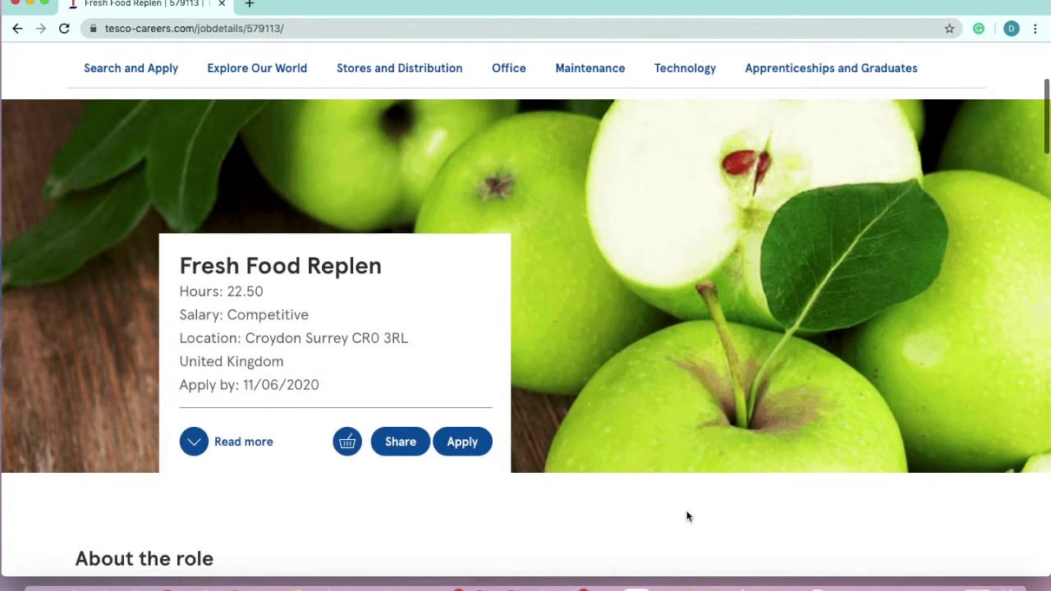
{"action": "scroll", "coordinate": [689, 516], "scroll_direction": "down", "scroll_amount": 3}
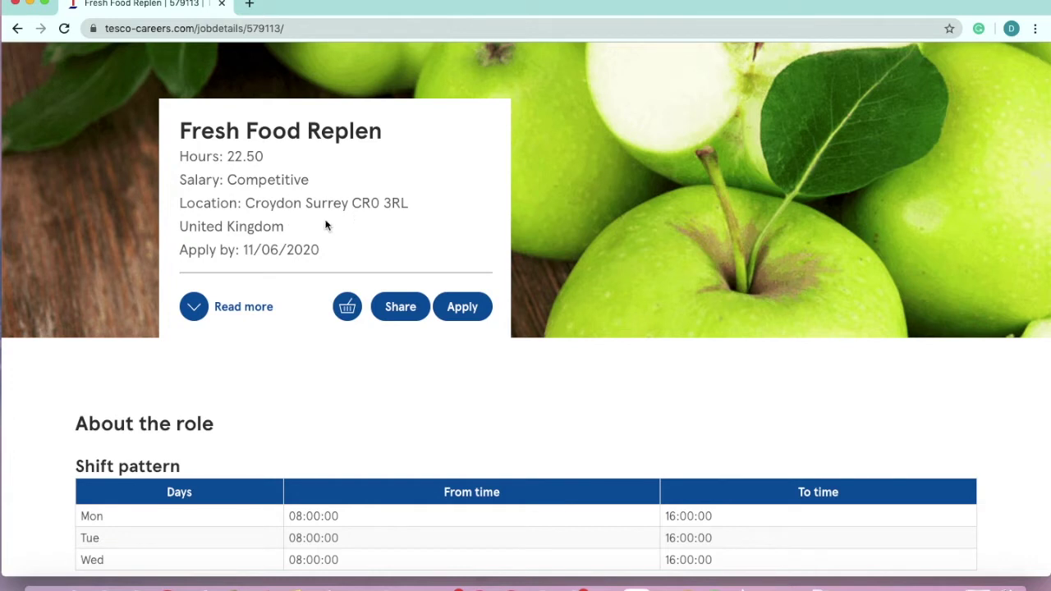
{"action": "scroll", "coordinate": [270, 242], "scroll_direction": "down", "scroll_amount": 1}
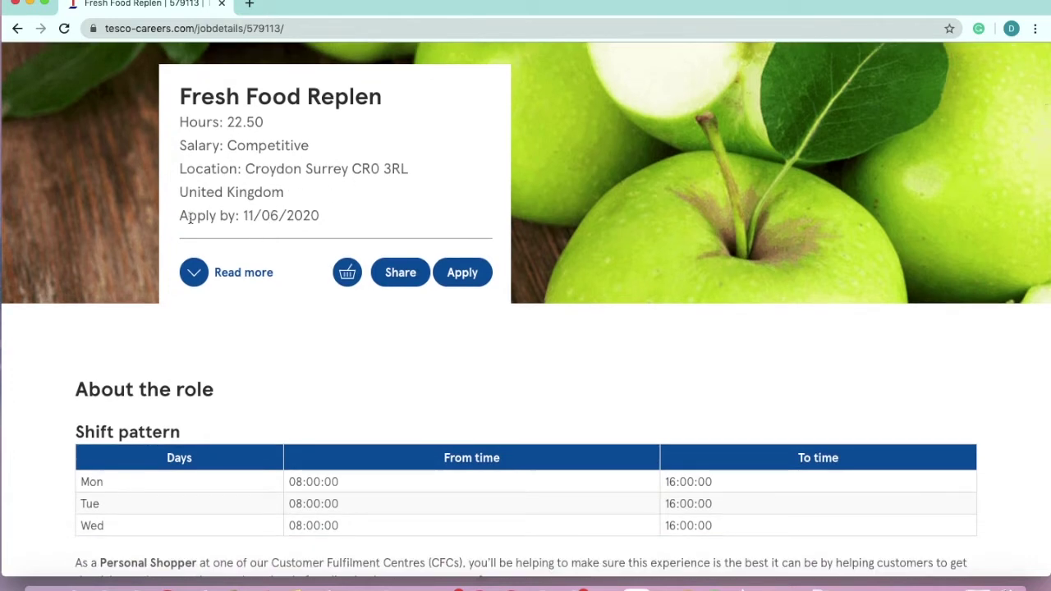
Note the 11/06/2020 application deadline and scroll through the listed responsibilities
{"action": "left_click_drag", "start_coordinate": [189, 217], "coordinate": [331, 216]}
{"action": "left_click", "coordinate": [331, 215]}
{"action": "scroll", "coordinate": [286, 346], "scroll_direction": "down", "scroll_amount": 2}
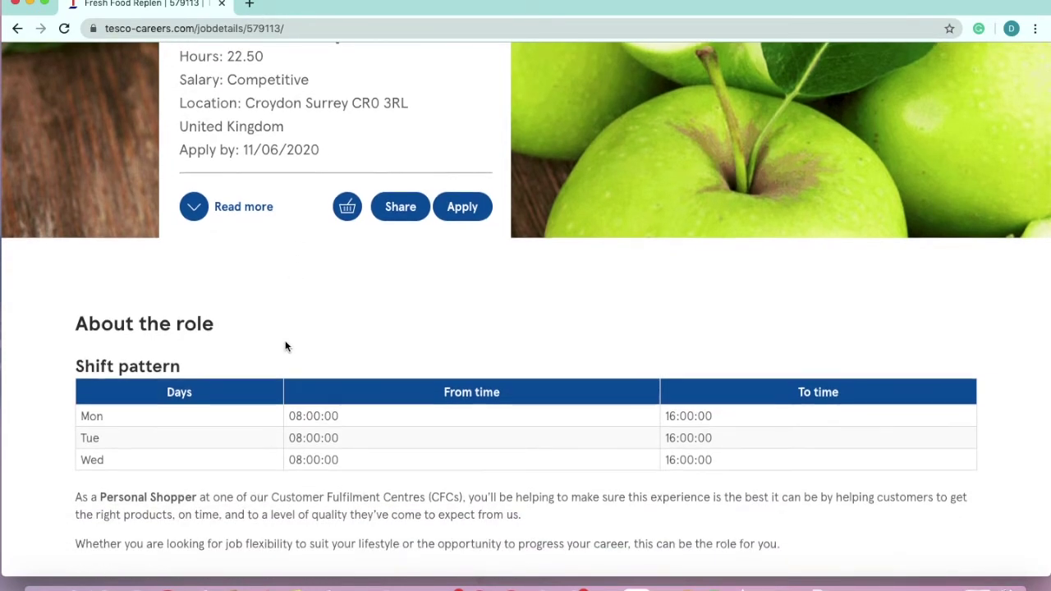
{"action": "scroll", "coordinate": [286, 345], "scroll_direction": "down", "scroll_amount": 4}
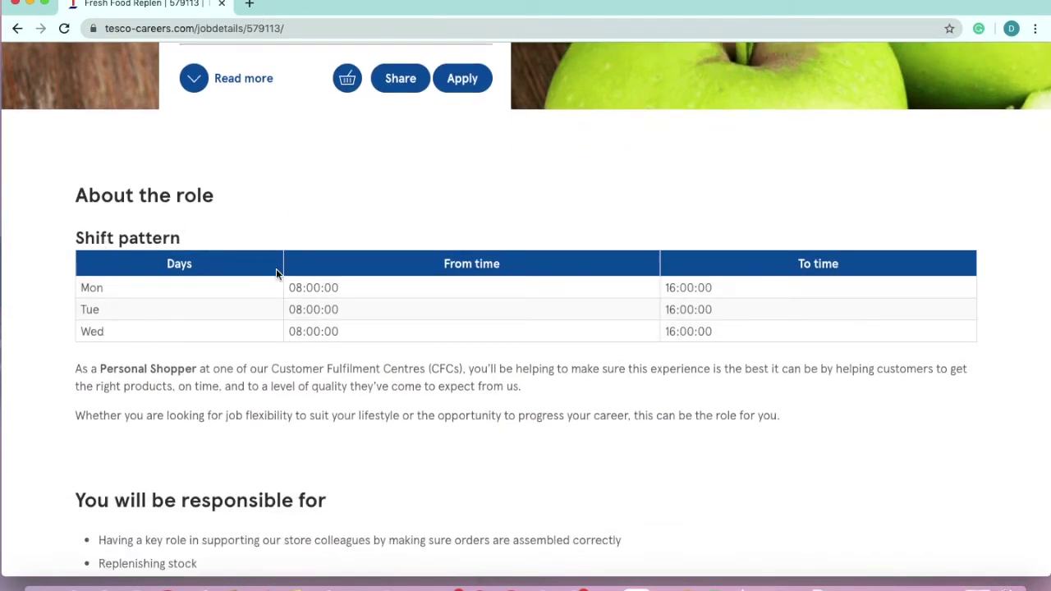
{"action": "scroll", "coordinate": [430, 418], "scroll_direction": "down", "scroll_amount": 3}
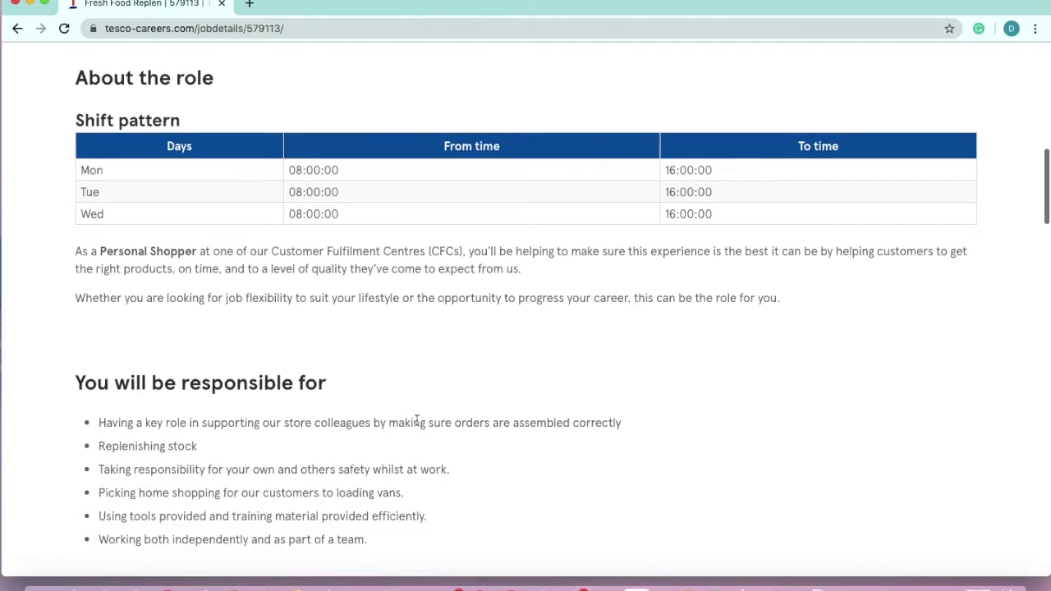
{"action": "scroll", "coordinate": [416, 421], "scroll_direction": "down", "scroll_amount": 1}
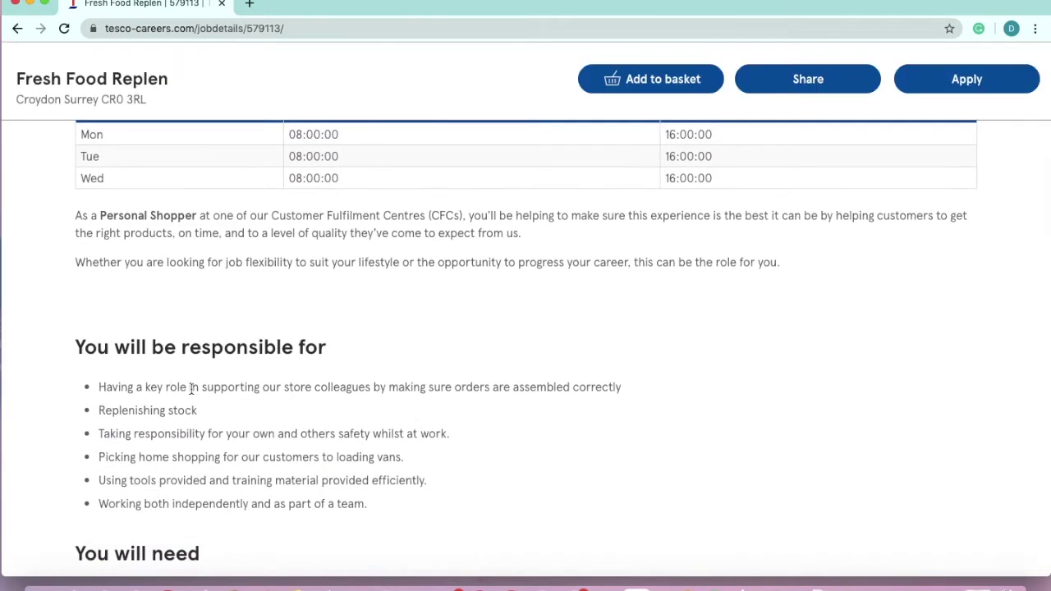
Scroll through the You will need requirements to the flexible-contract terms and holiday benefits
{"action": "scroll", "coordinate": [225, 347], "scroll_direction": "down", "scroll_amount": 2}
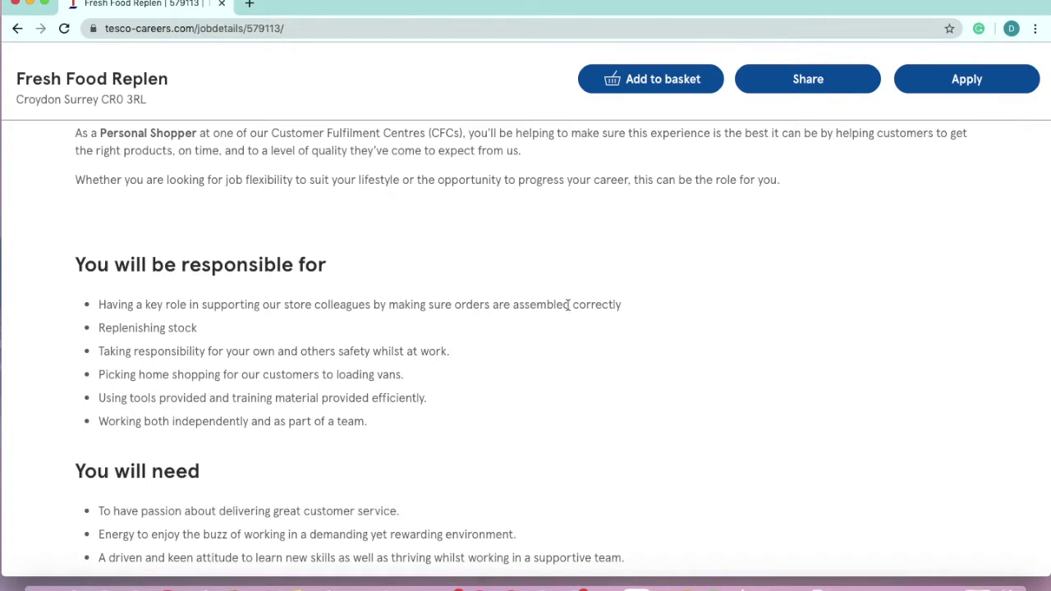
{"action": "scroll", "coordinate": [542, 341], "scroll_direction": "down", "scroll_amount": 1}
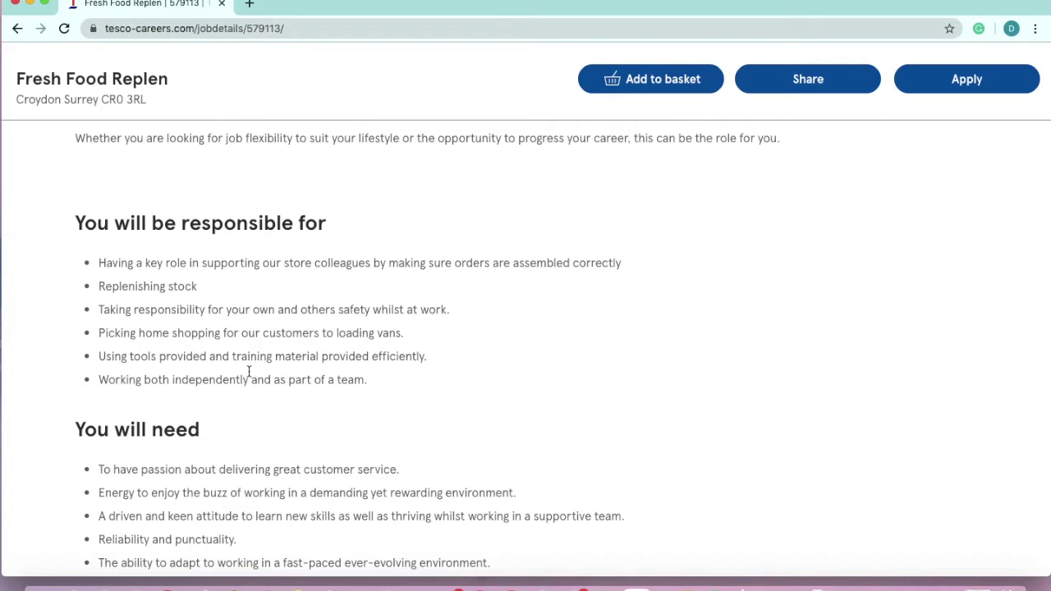
{"action": "scroll", "coordinate": [249, 372], "scroll_direction": "down", "scroll_amount": 3}
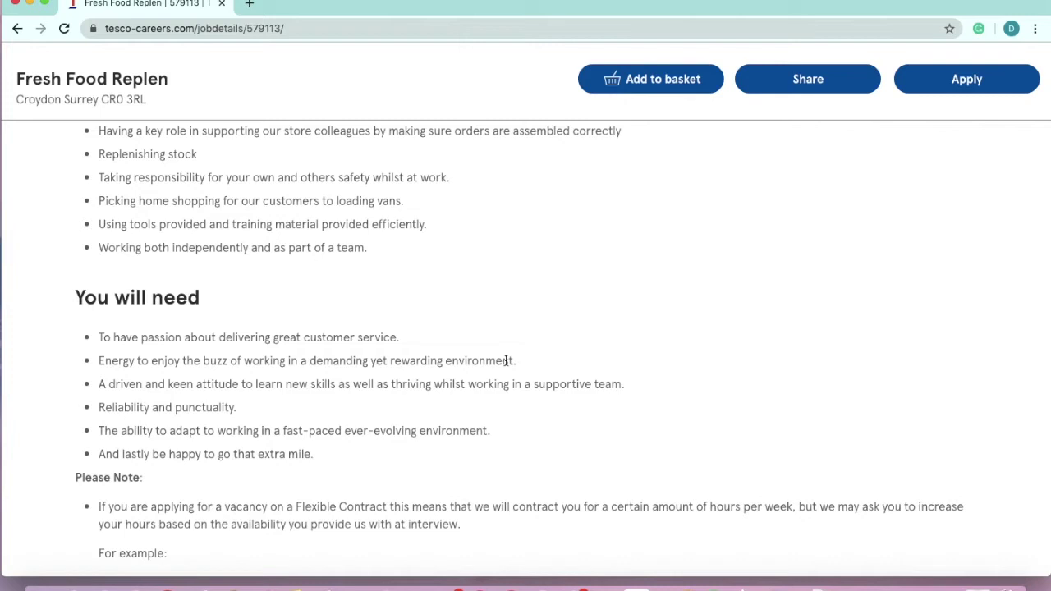
{"action": "scroll", "coordinate": [506, 360], "scroll_direction": "down", "scroll_amount": 5}
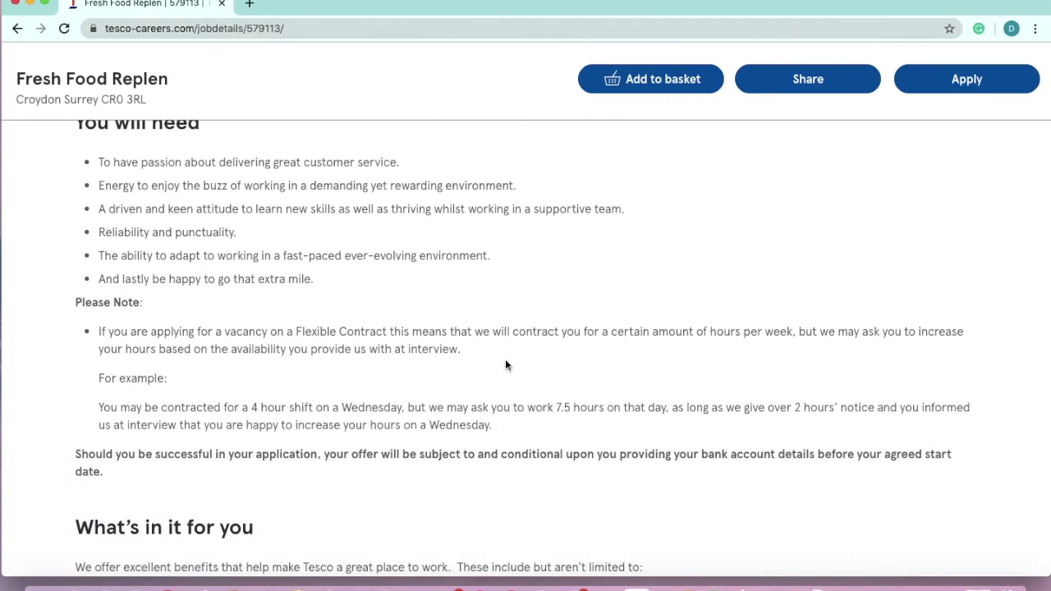
{"action": "scroll", "coordinate": [506, 364], "scroll_direction": "down", "scroll_amount": 1}
Scroll past What's in it for you and About us to the Application process carousel
{"action": "scroll", "coordinate": [505, 365], "scroll_direction": "down", "scroll_amount": 1}
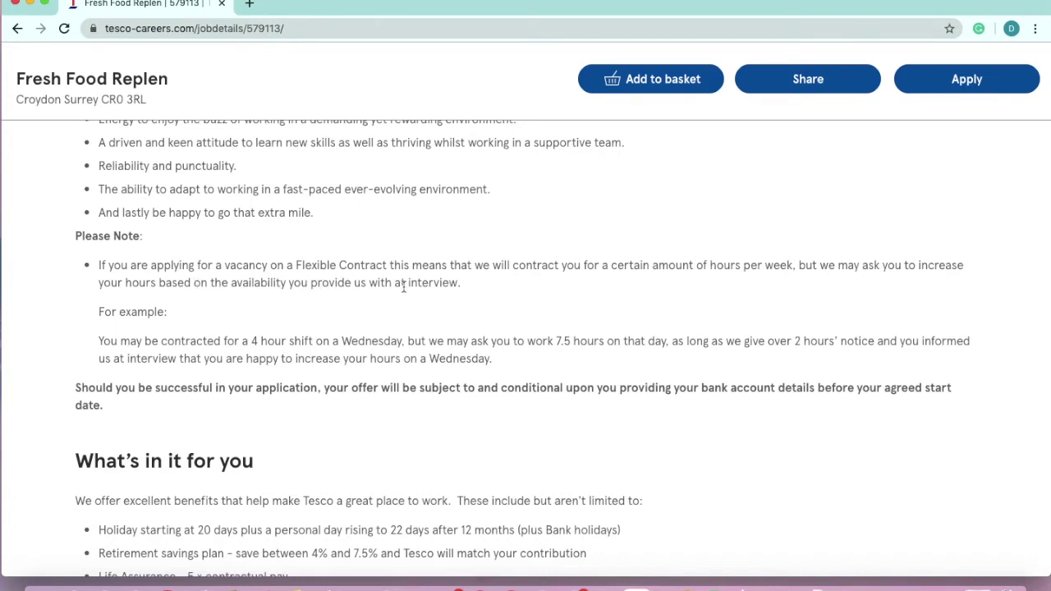
{"action": "scroll", "coordinate": [473, 293], "scroll_direction": "down", "scroll_amount": 3}
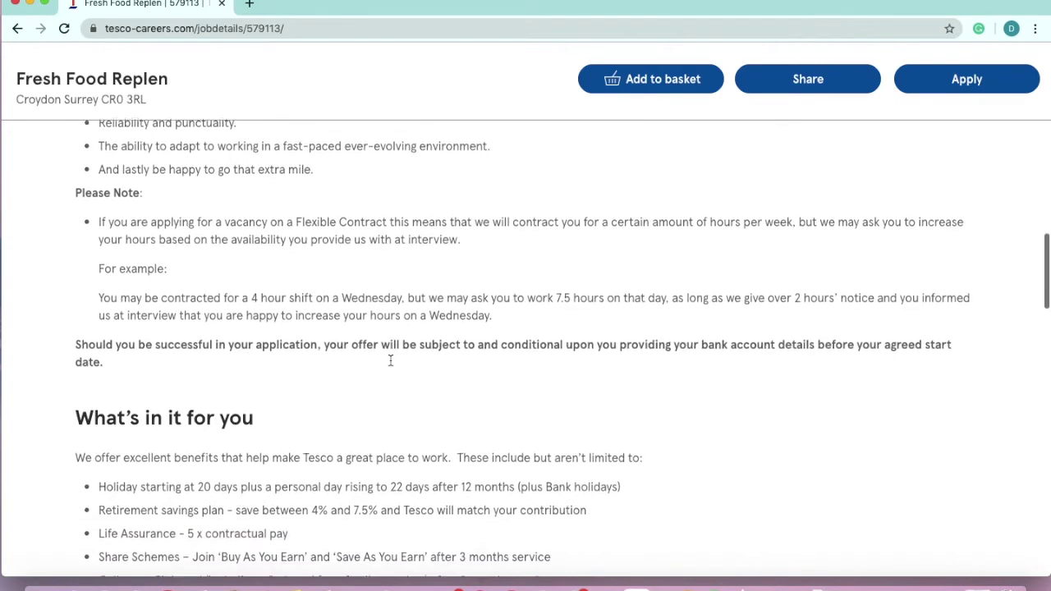
{"action": "scroll", "coordinate": [390, 364], "scroll_direction": "down", "scroll_amount": 5}
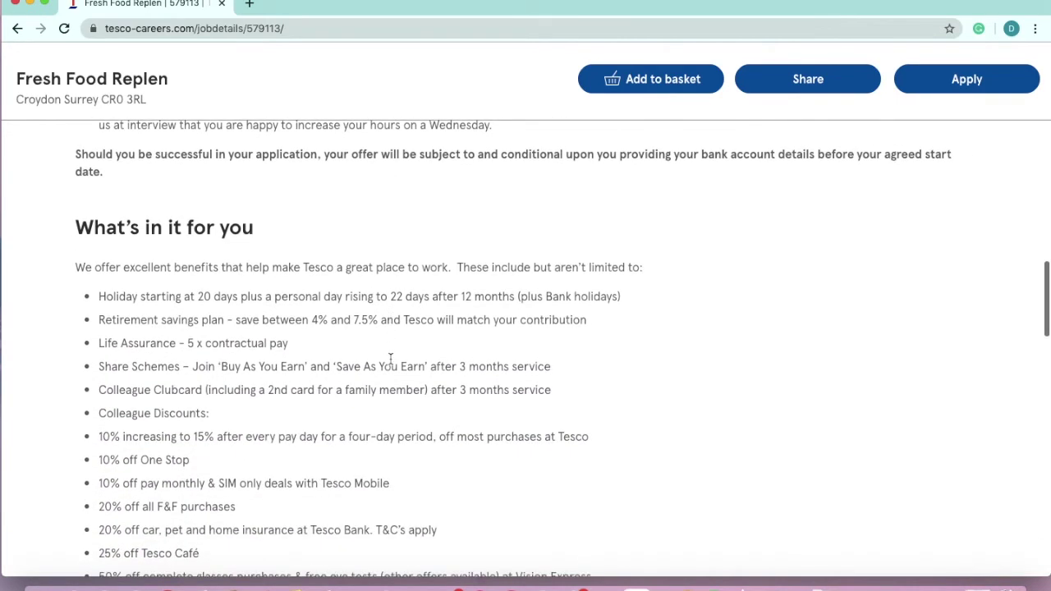
{"action": "scroll", "coordinate": [229, 356], "scroll_direction": "down", "scroll_amount": 10}
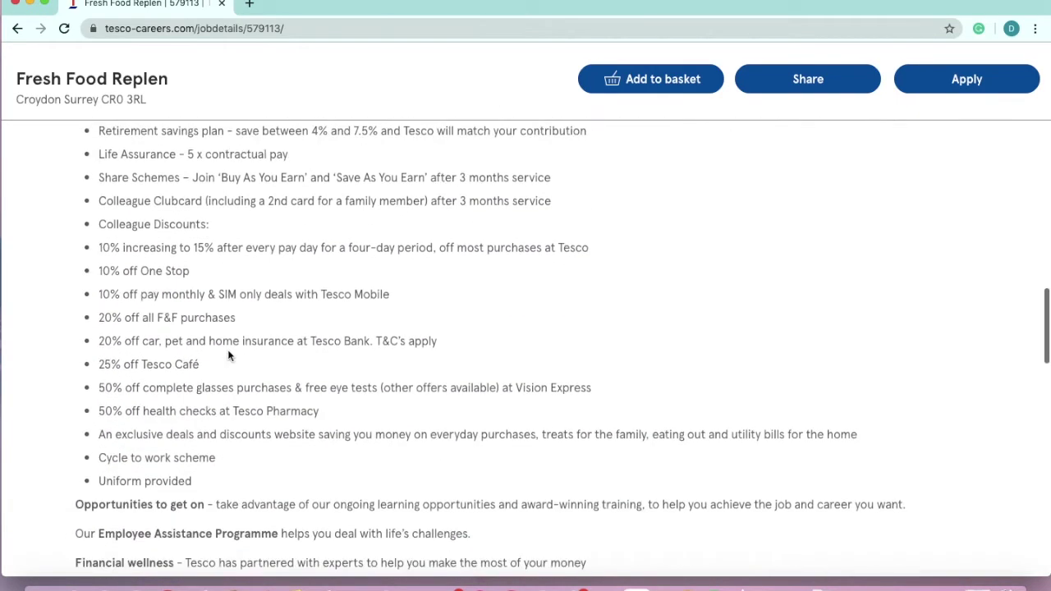
{"action": "scroll", "coordinate": [229, 356], "scroll_direction": "down", "scroll_amount": 4}
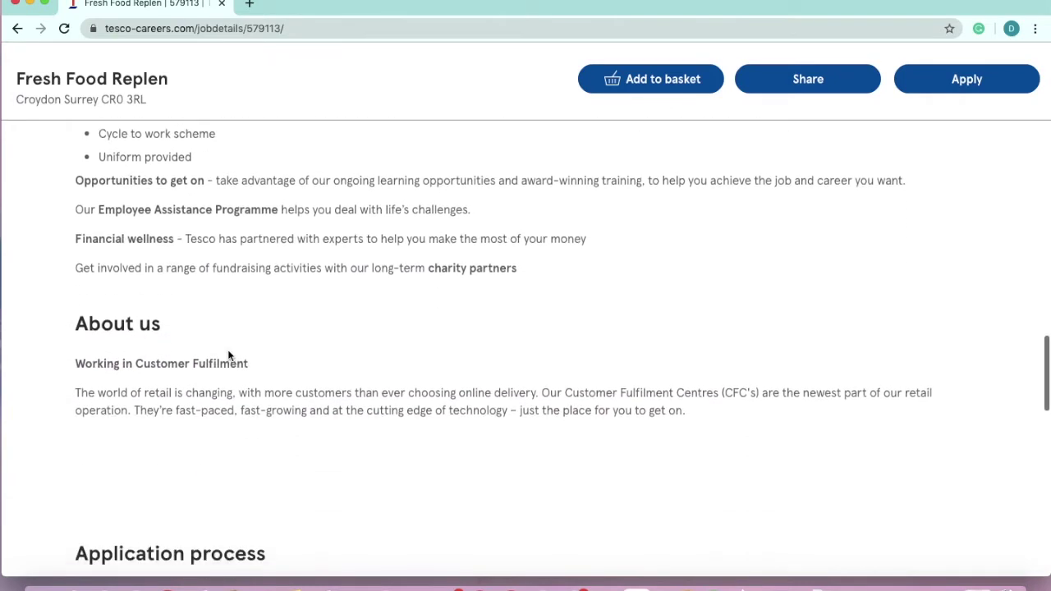
{"action": "scroll", "coordinate": [118, 379], "scroll_direction": "down", "scroll_amount": 4}
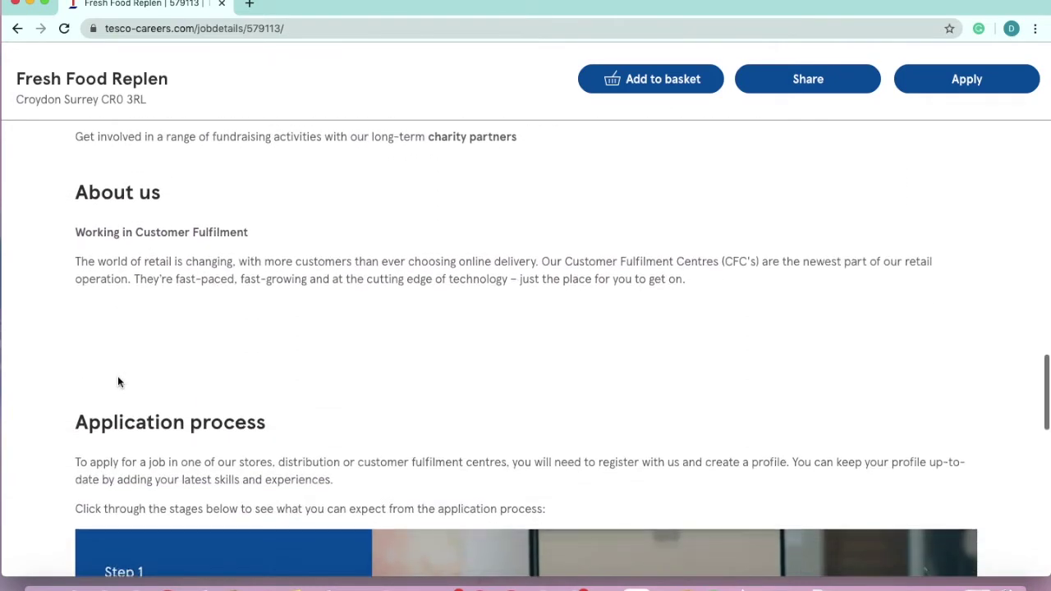
{"action": "scroll", "coordinate": [117, 378], "scroll_direction": "down", "scroll_amount": 4}
{"action": "scroll", "coordinate": [118, 375], "scroll_direction": "down", "scroll_amount": 4}
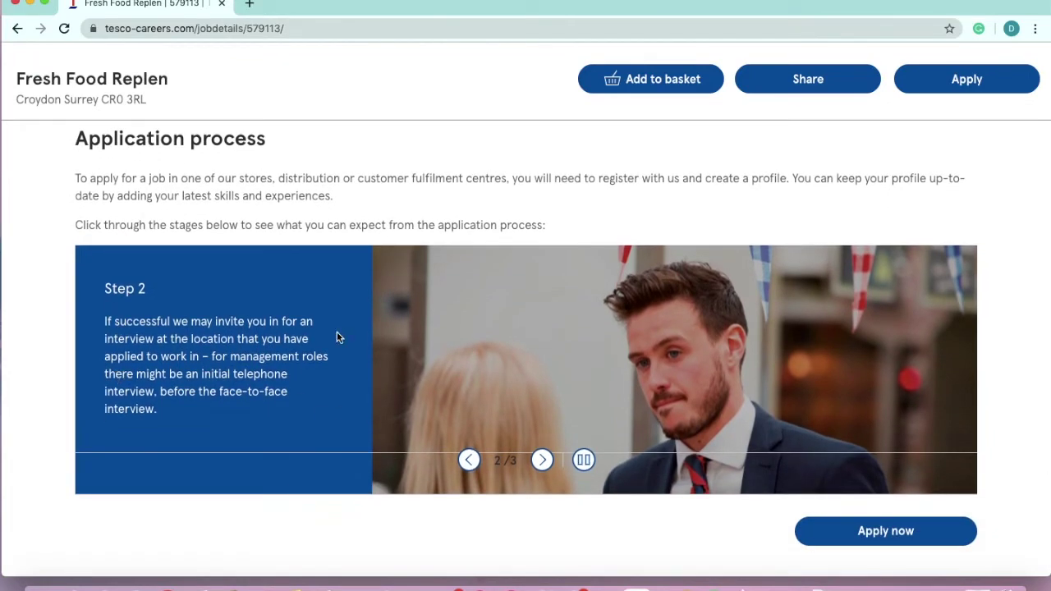
Step through the Application process carousel from Step 1 to Step 3
{"action": "scroll", "coordinate": [309, 339], "scroll_direction": "down", "scroll_amount": 5}
{"action": "scroll", "coordinate": [309, 339], "scroll_direction": "up", "scroll_amount": 5}
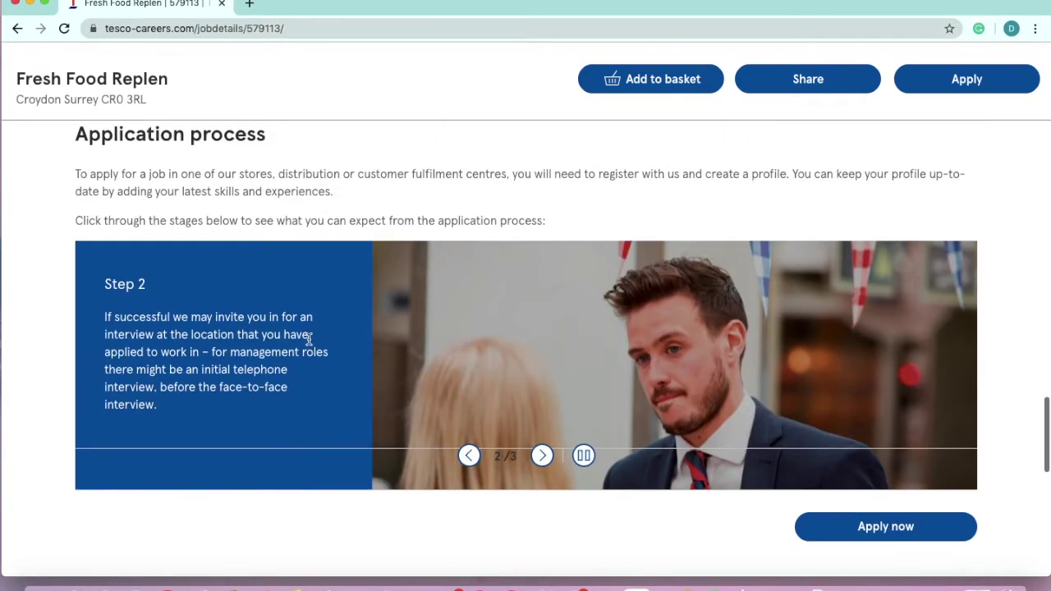
{"action": "left_click", "coordinate": [471, 457]}
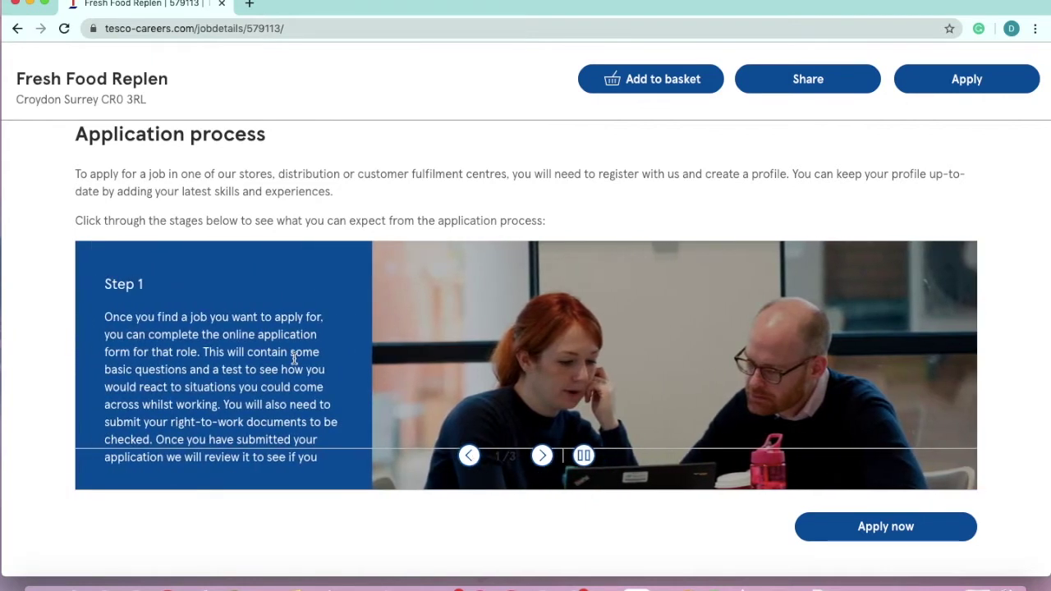
{"action": "scroll", "coordinate": [294, 359], "scroll_direction": "up", "scroll_amount": 1}
{"action": "scroll", "coordinate": [294, 359], "scroll_direction": "down", "scroll_amount": 1}
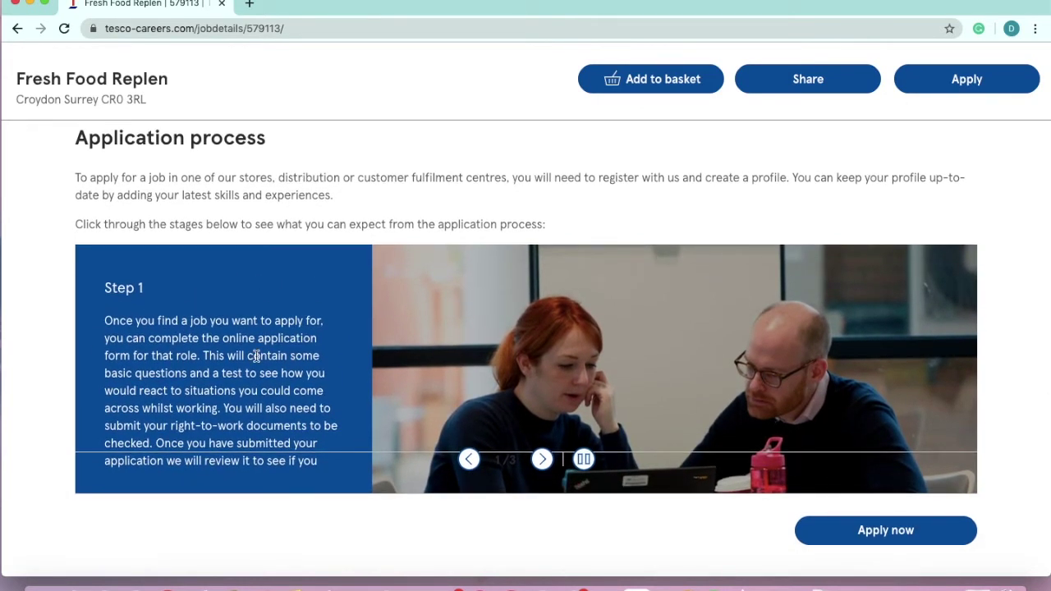
{"action": "left_click", "coordinate": [541, 458]}
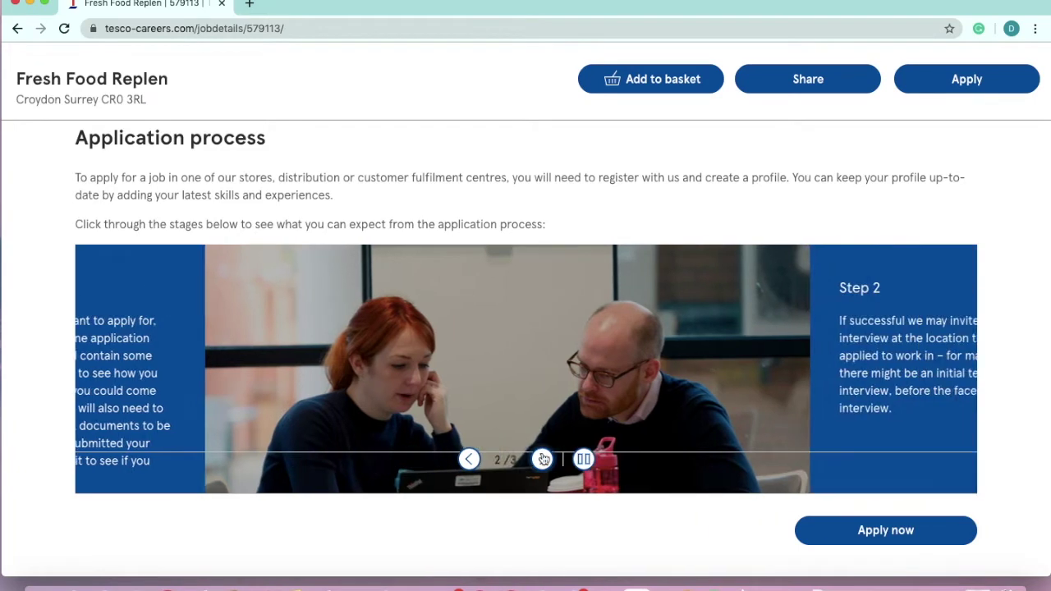
{"action": "left_click", "coordinate": [542, 459]}
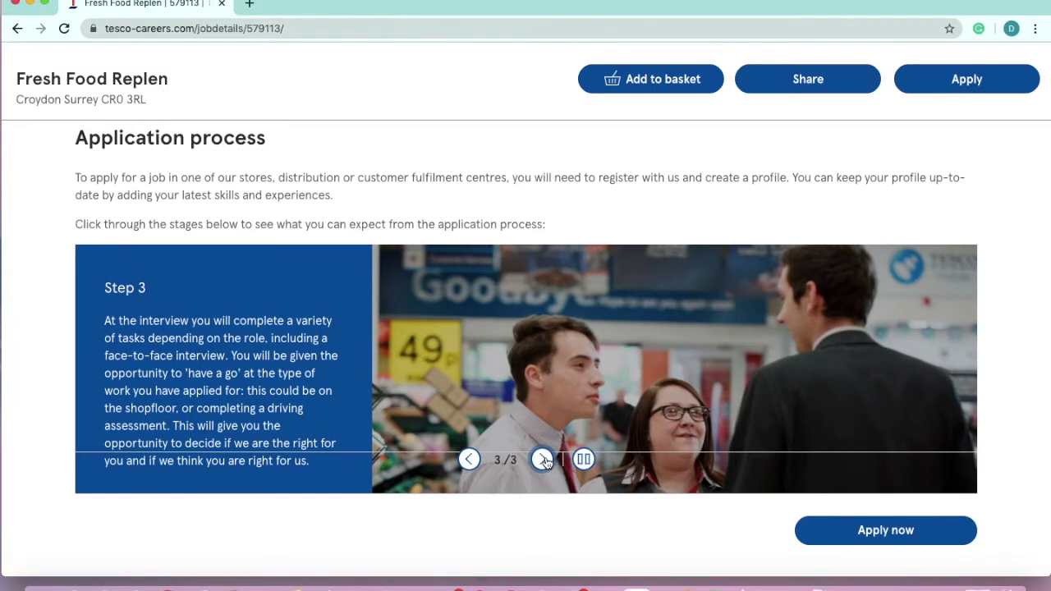
Cycle the carousel back to Step 1 and return up to the job summary
{"action": "left_click", "coordinate": [543, 460]}
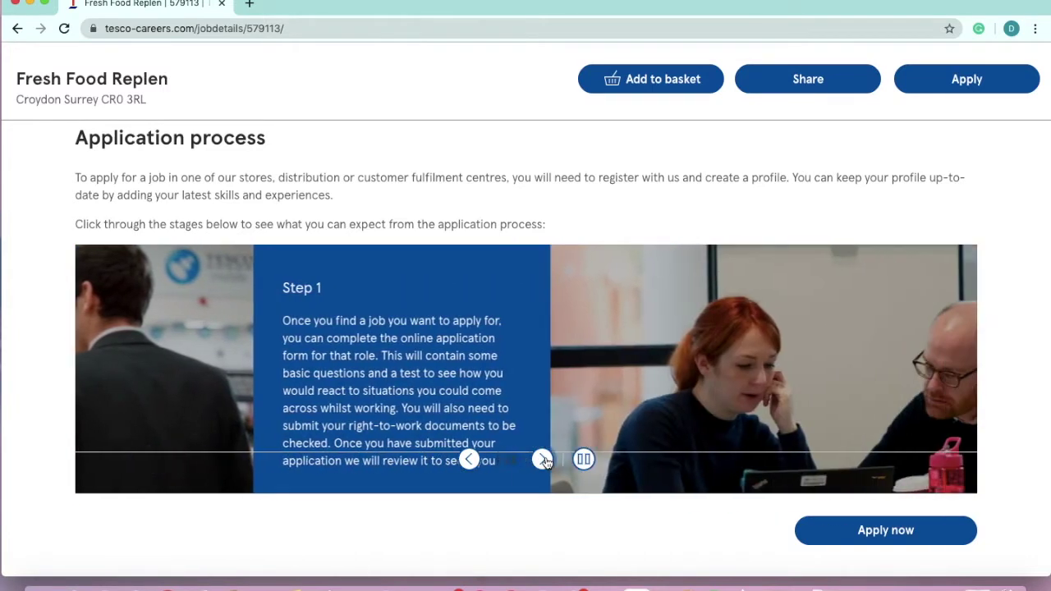
{"action": "scroll", "coordinate": [538, 386], "scroll_direction": "down", "scroll_amount": 3}
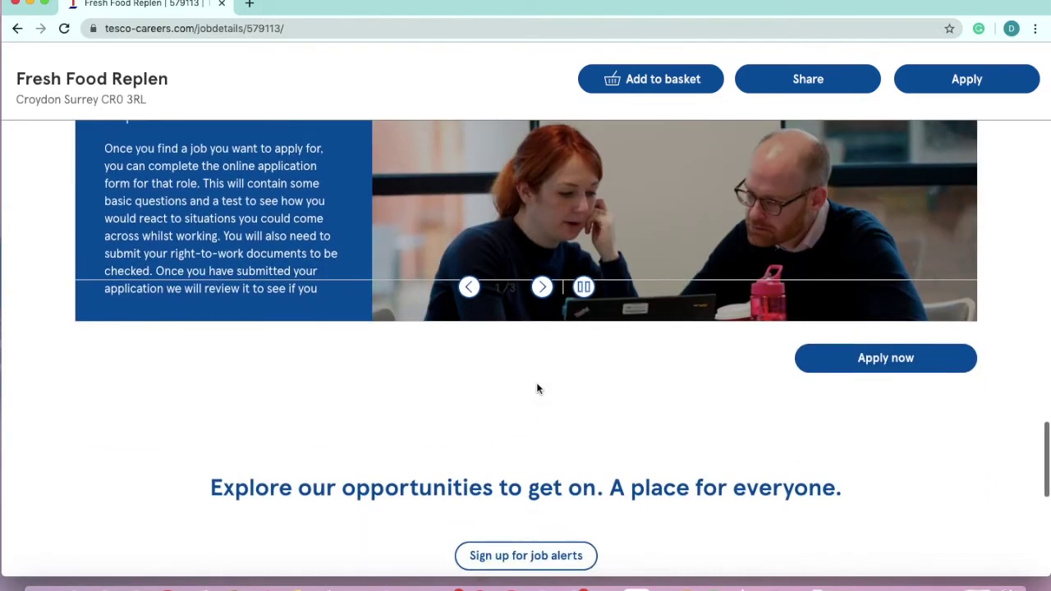
{"action": "scroll", "coordinate": [538, 388], "scroll_direction": "up", "scroll_amount": 10}
{"action": "scroll", "coordinate": [537, 389], "scroll_direction": "up", "scroll_amount": 15}
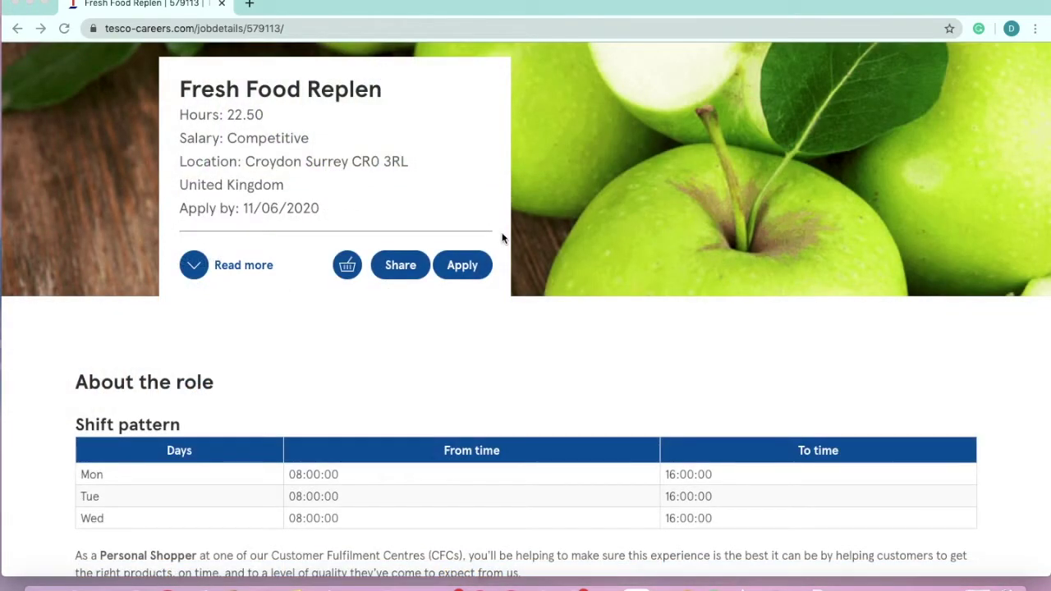
Apply for Fresh Food Replen from the top job card, opening the Career Centre sign-up
{"action": "scroll", "coordinate": [514, 291], "scroll_direction": "down", "scroll_amount": 8}
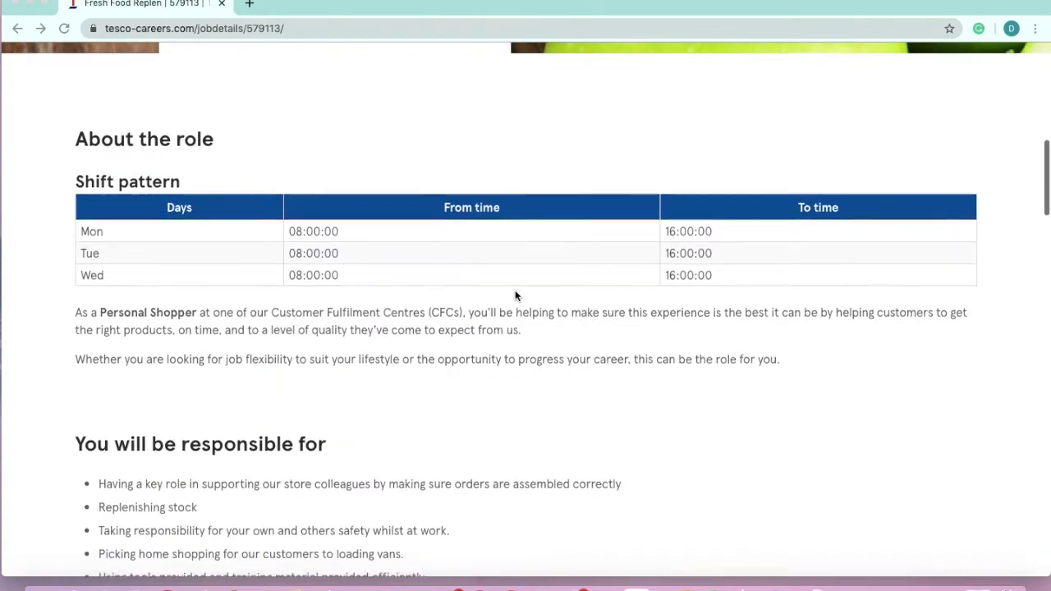
{"action": "scroll", "coordinate": [515, 295], "scroll_direction": "down", "scroll_amount": 2}
{"action": "scroll", "coordinate": [515, 296], "scroll_direction": "up", "scroll_amount": 10}
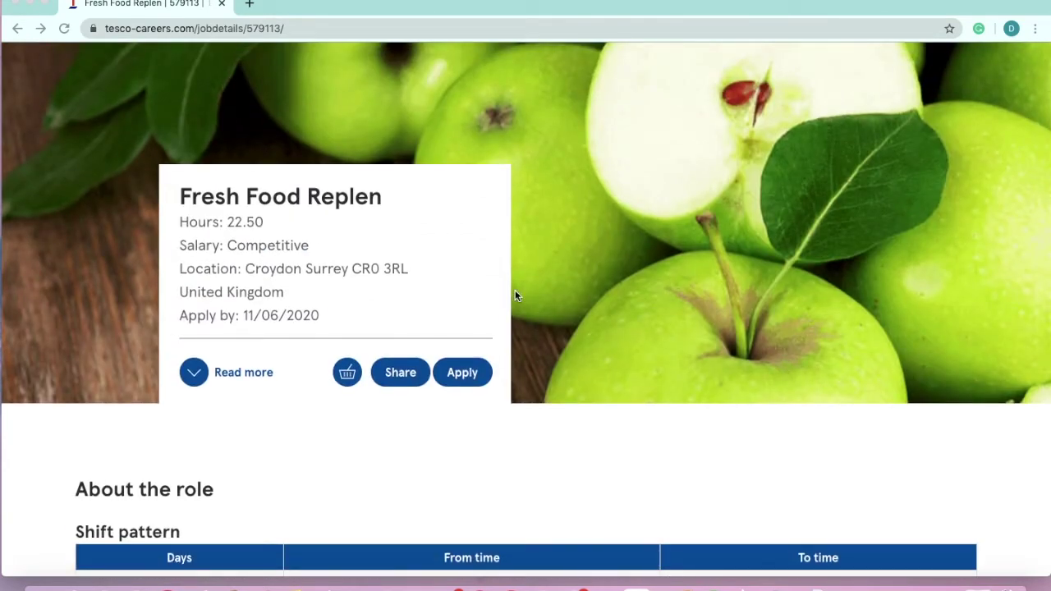
{"action": "left_click", "coordinate": [463, 377]}
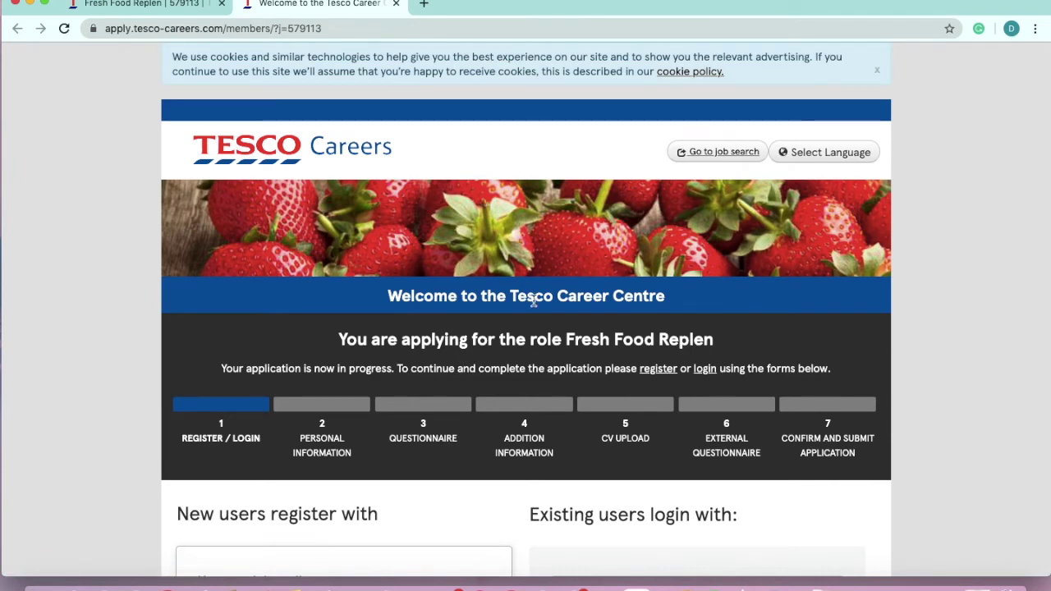
Scroll the Tesco Career Centre page down to the 'New users register with' email form
{"action": "scroll", "coordinate": [534, 301], "scroll_direction": "down", "scroll_amount": 2}
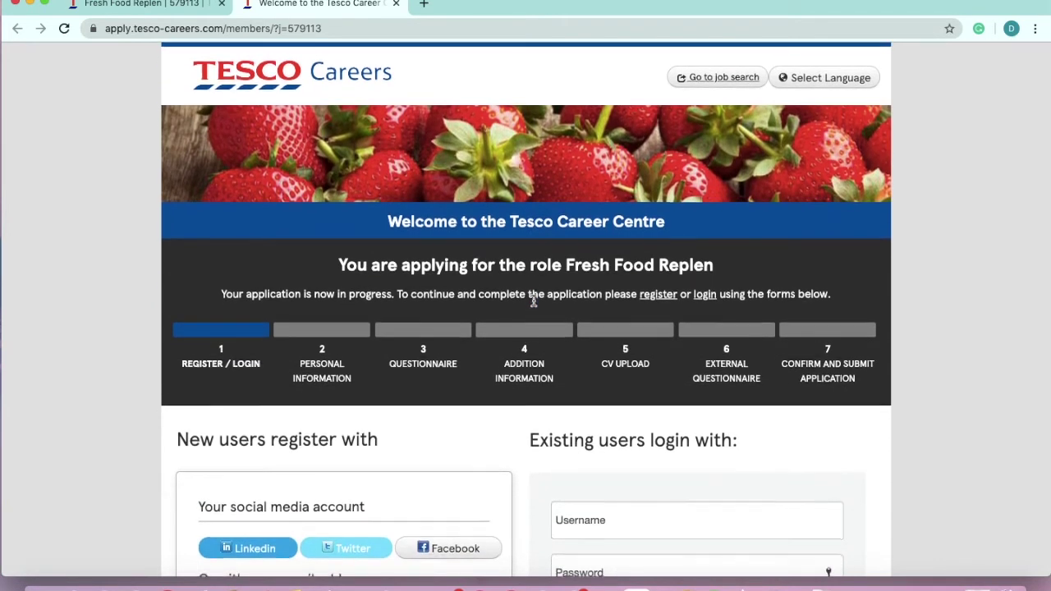
{"action": "scroll", "coordinate": [534, 302], "scroll_direction": "down", "scroll_amount": 4}
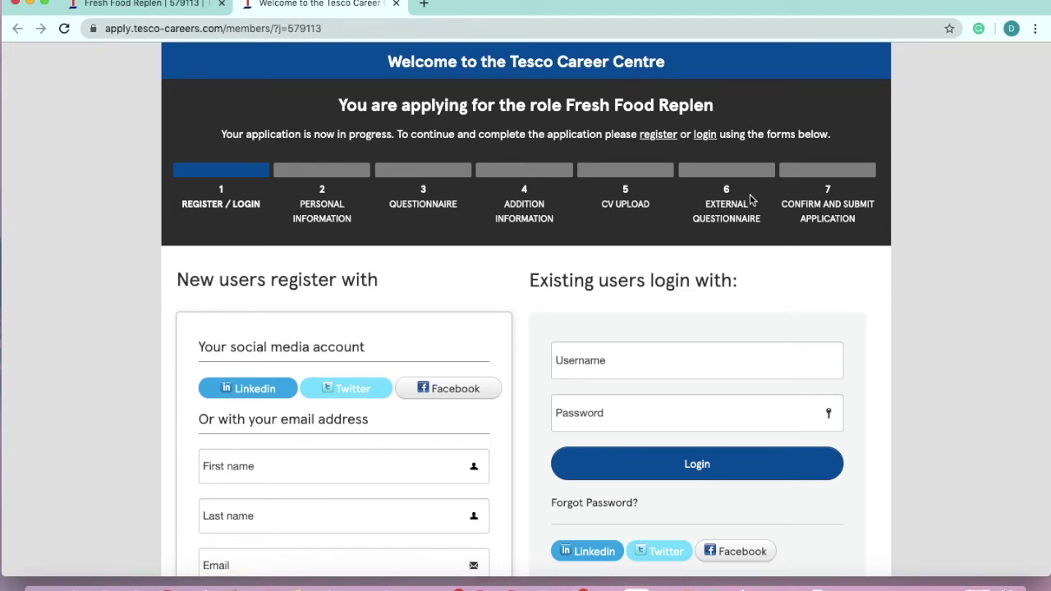
{"action": "scroll", "coordinate": [750, 199], "scroll_direction": "down", "scroll_amount": 4}
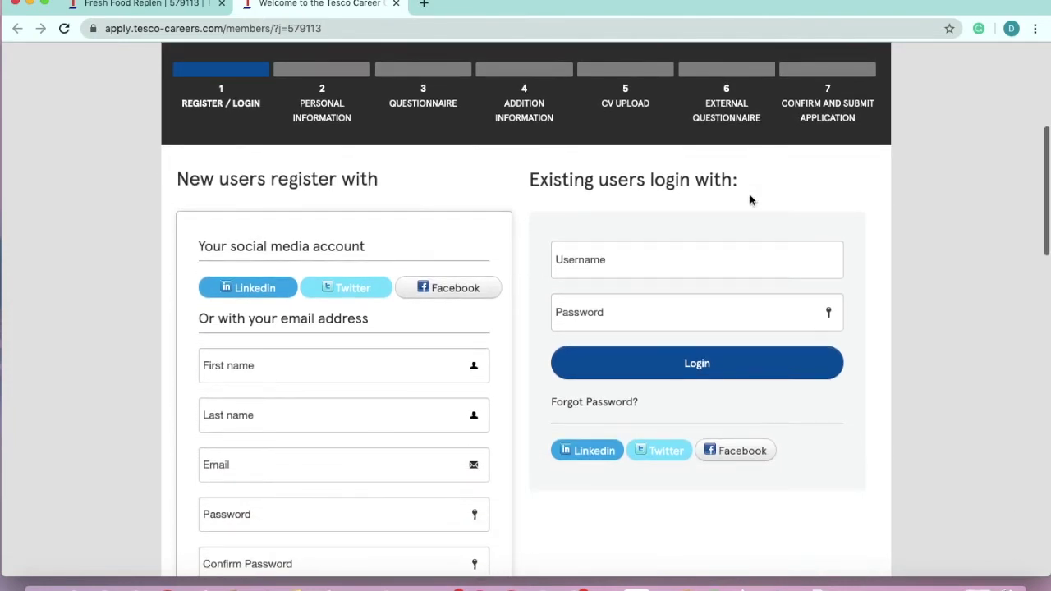
{"action": "scroll", "coordinate": [749, 199], "scroll_direction": "down", "scroll_amount": 1}
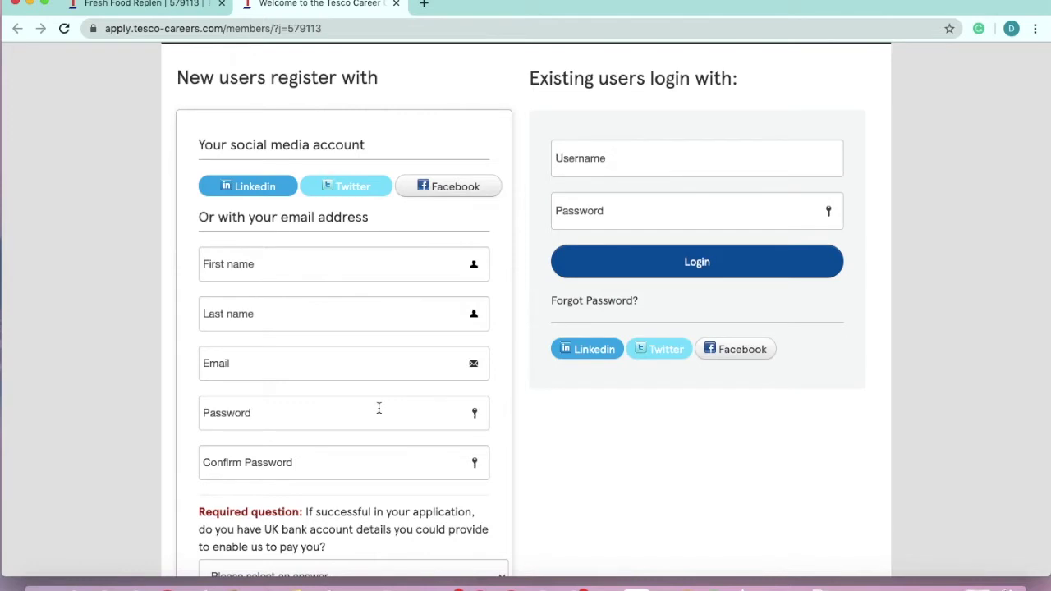
{"action": "scroll", "coordinate": [378, 408], "scroll_direction": "down", "scroll_amount": 2}
Enter the applicant's first name, last name and saved e-mail address in the registration form
{"action": "left_click", "coordinate": [326, 179]}
{"action": "key", "text": "Tab"}
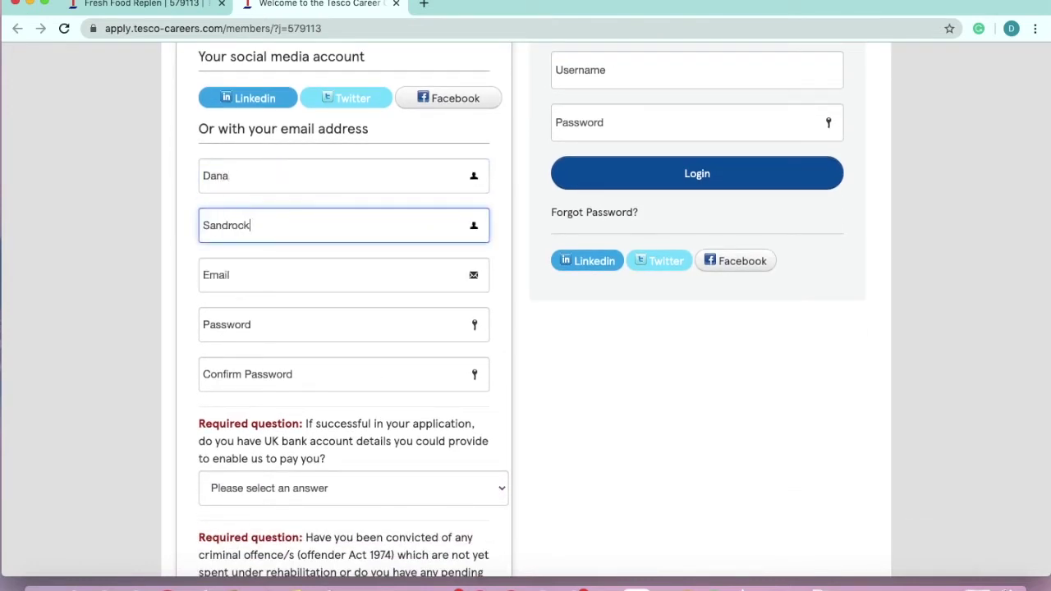
{"action": "key", "text": "Tab"}
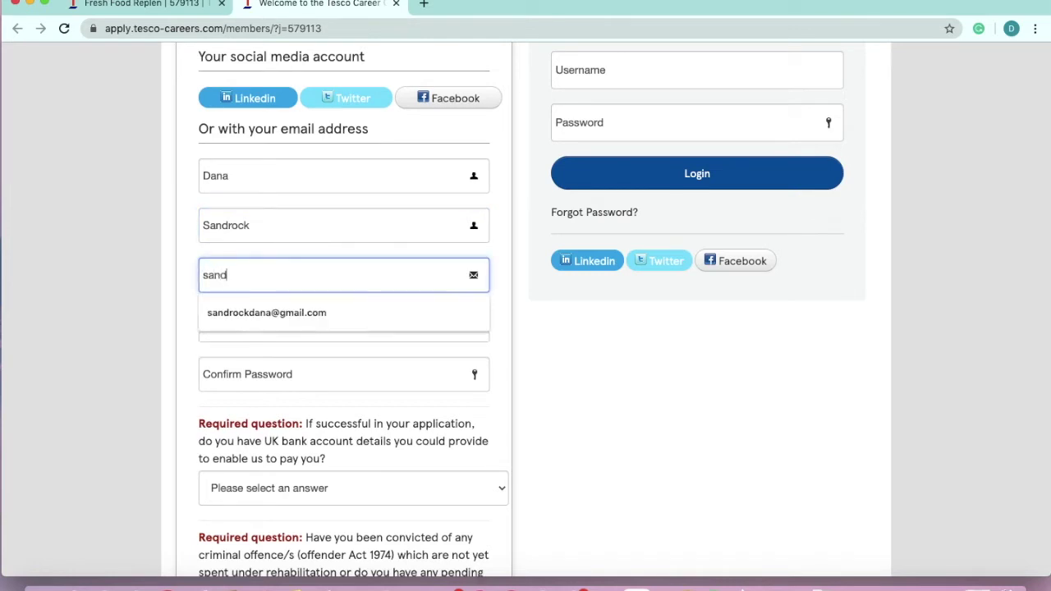
{"action": "left_click", "coordinate": [308, 309]}
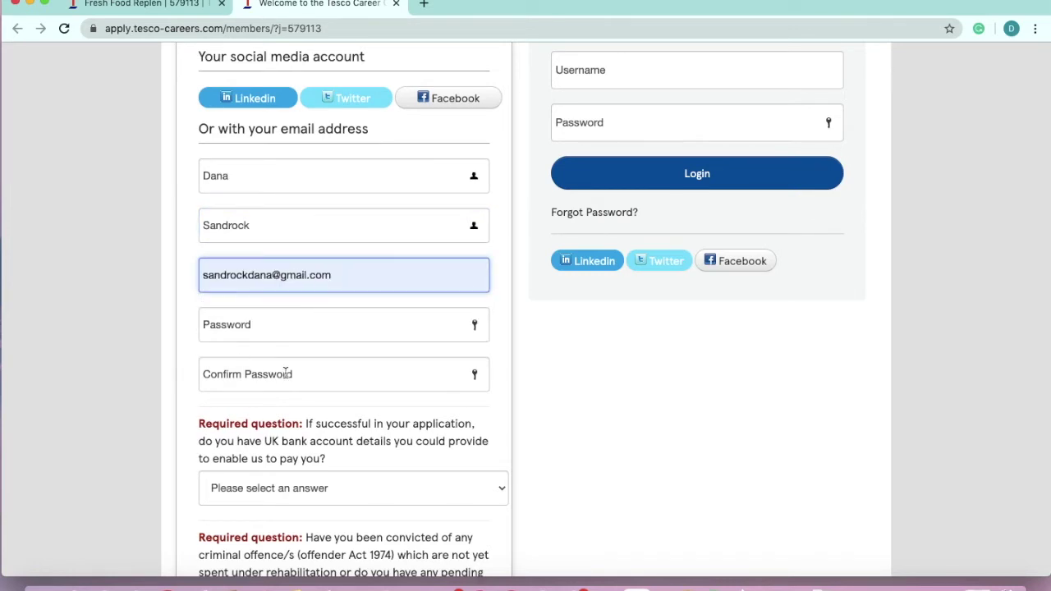
Scroll down and choose 'Upload a CV to create your profile automatically'
{"action": "scroll", "coordinate": [286, 370], "scroll_direction": "down", "scroll_amount": 1}
{"action": "scroll", "coordinate": [285, 371], "scroll_direction": "down", "scroll_amount": 2}
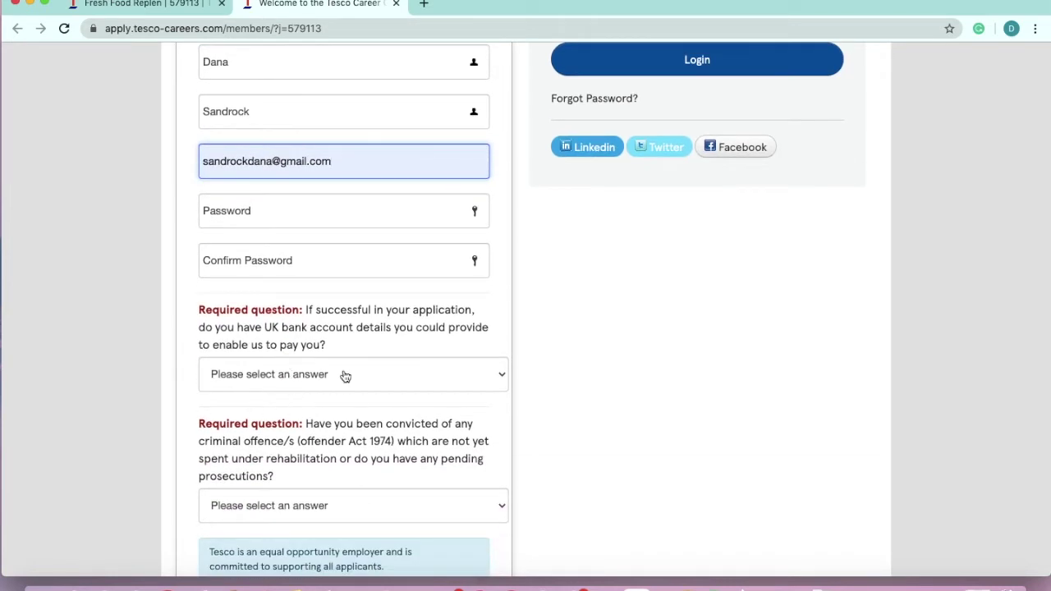
{"action": "scroll", "coordinate": [367, 342], "scroll_direction": "down", "scroll_amount": 1}
{"action": "scroll", "coordinate": [367, 342], "scroll_direction": "up", "scroll_amount": 1}
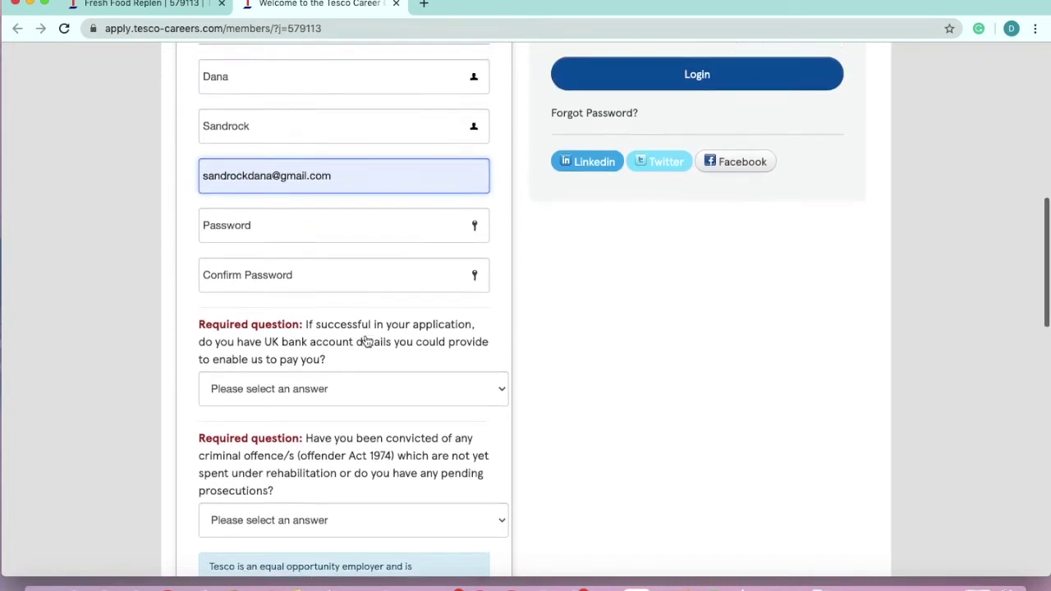
{"action": "scroll", "coordinate": [367, 342], "scroll_direction": "down", "scroll_amount": 1}
{"action": "scroll", "coordinate": [328, 456], "scroll_direction": "down", "scroll_amount": 5}
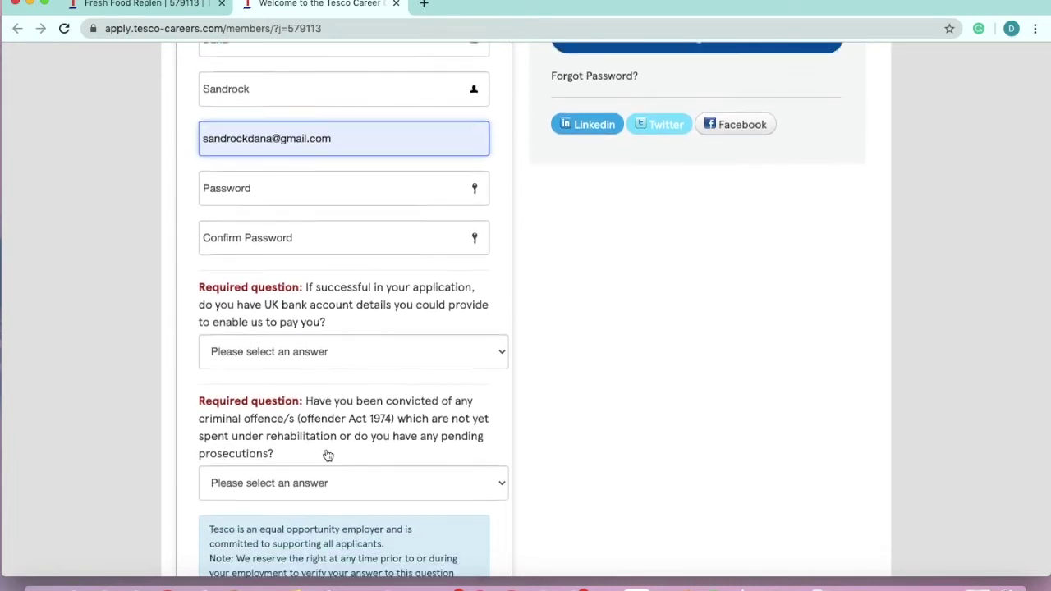
{"action": "scroll", "coordinate": [326, 450], "scroll_direction": "down", "scroll_amount": 5}
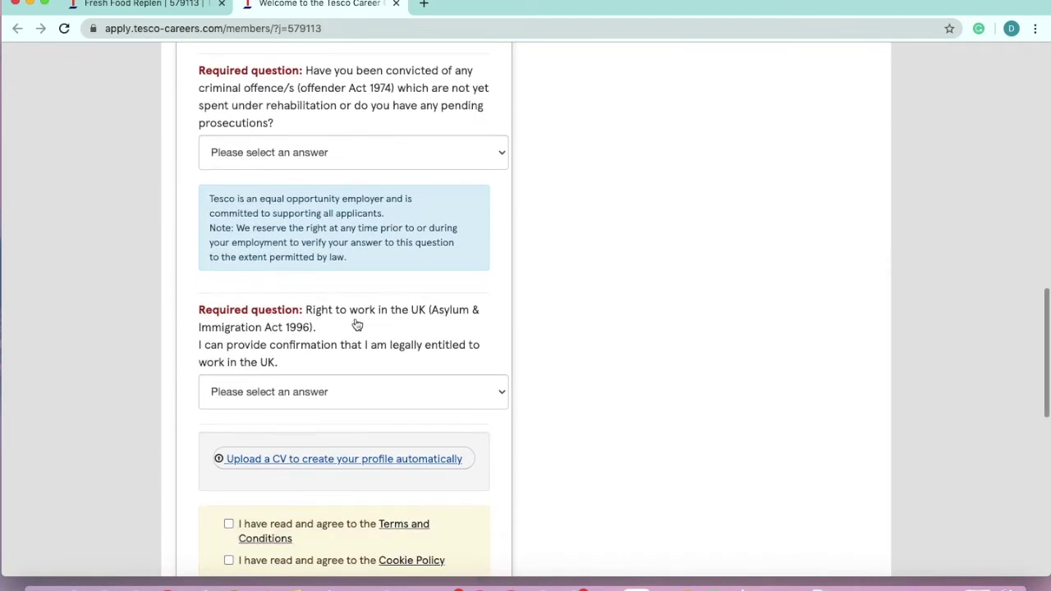
{"action": "scroll", "coordinate": [347, 387], "scroll_direction": "down", "scroll_amount": 2}
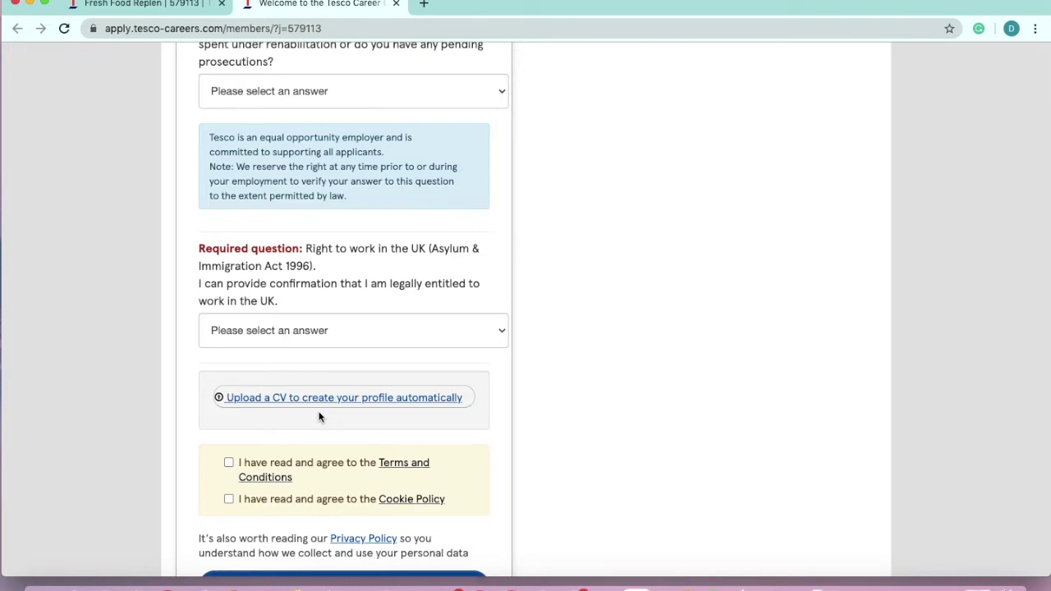
{"action": "scroll", "coordinate": [319, 417], "scroll_direction": "up", "scroll_amount": 15}
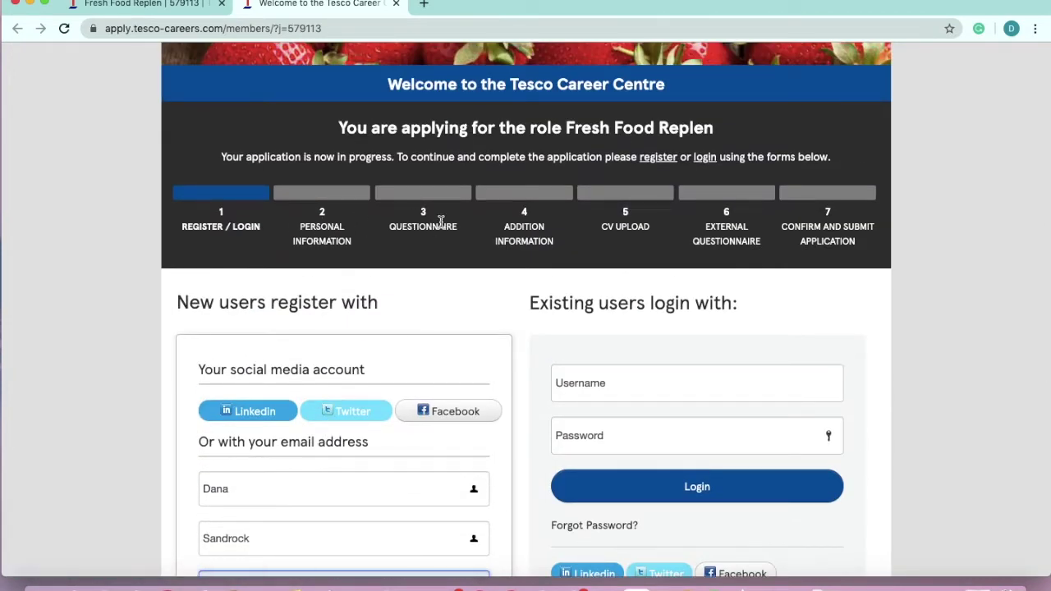
{"action": "scroll", "coordinate": [403, 227], "scroll_direction": "down", "scroll_amount": 5}
{"action": "scroll", "coordinate": [404, 236], "scroll_direction": "down", "scroll_amount": 10}
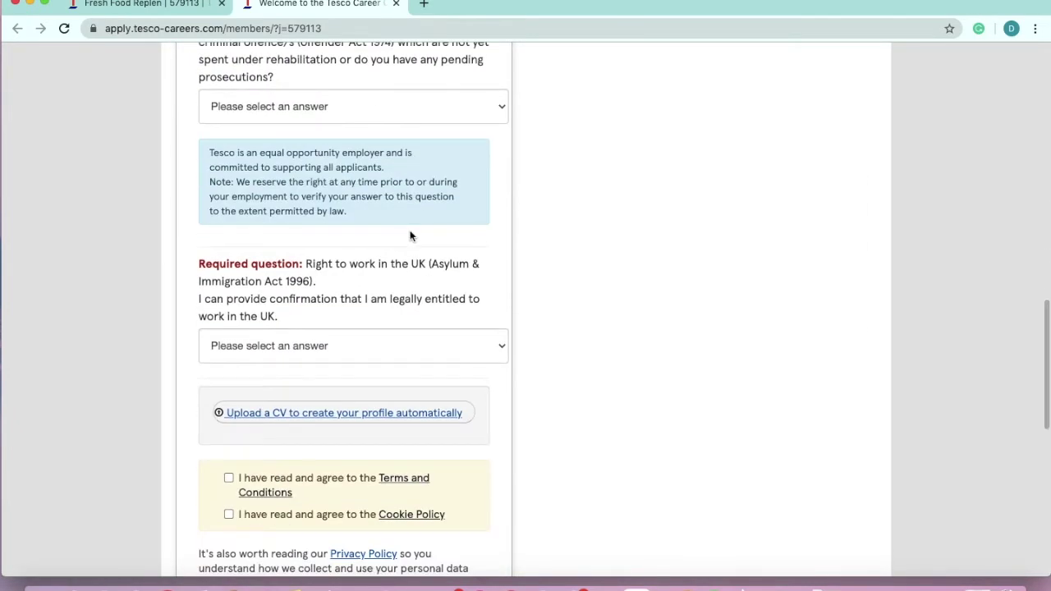
{"action": "left_click", "coordinate": [363, 414]}
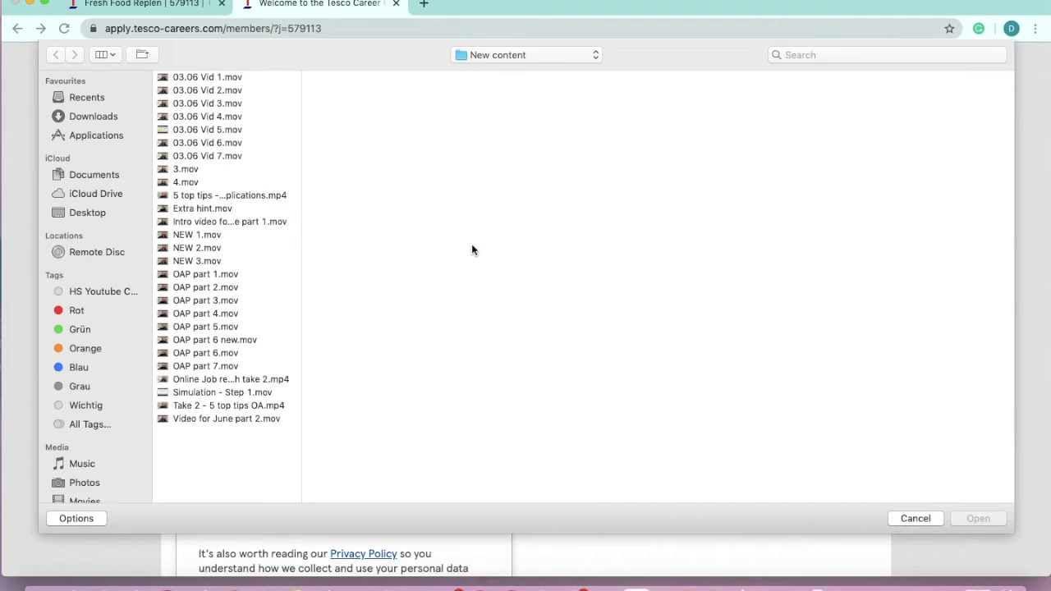
Attach the resume PDF from the Documents > CV folder
{"action": "left_click", "coordinate": [94, 175]}
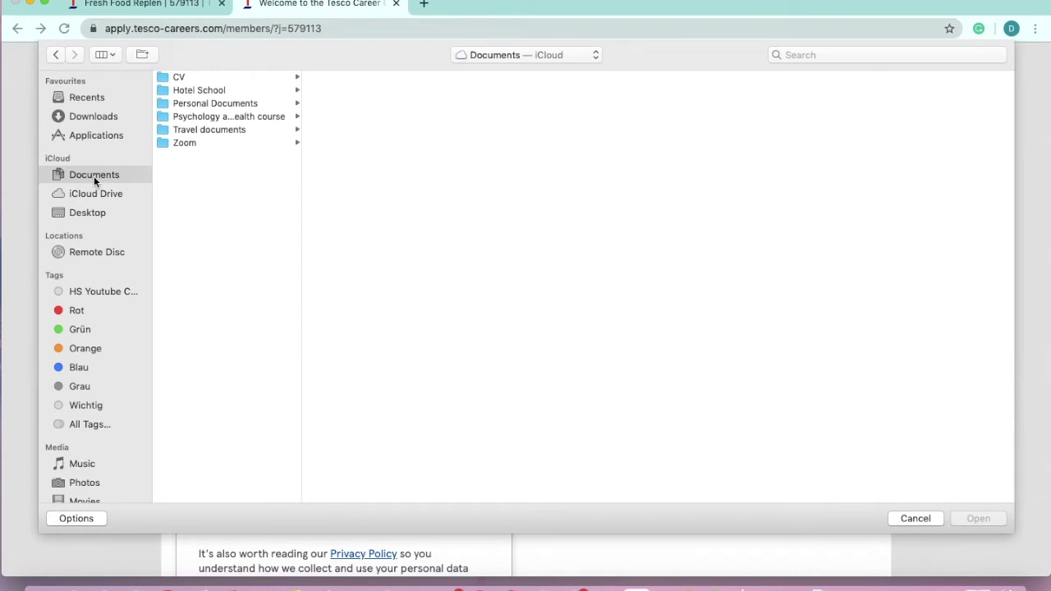
{"action": "left_click", "coordinate": [184, 77]}
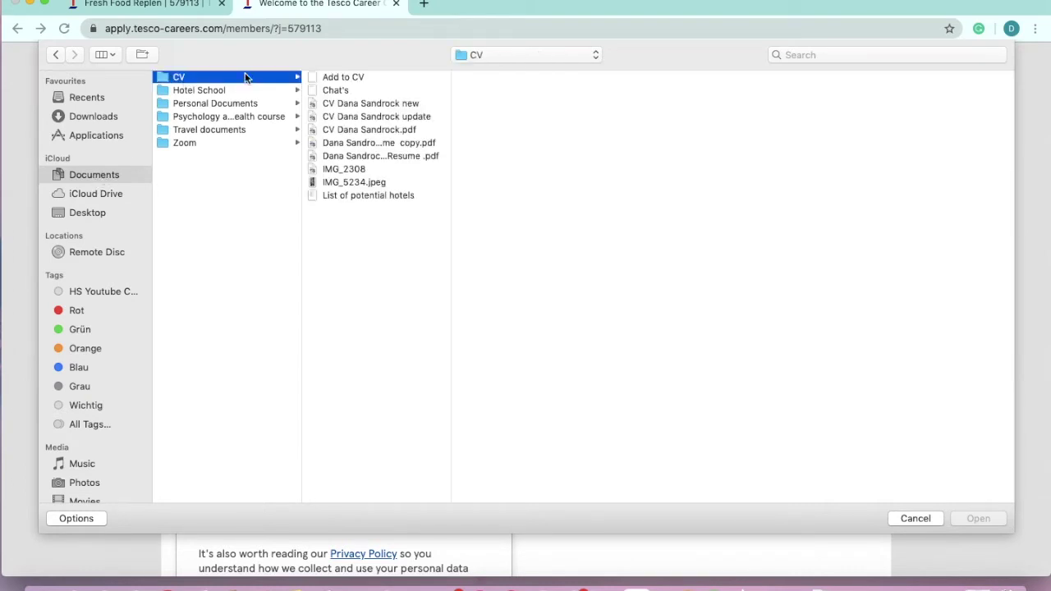
{"action": "left_click", "coordinate": [374, 156]}
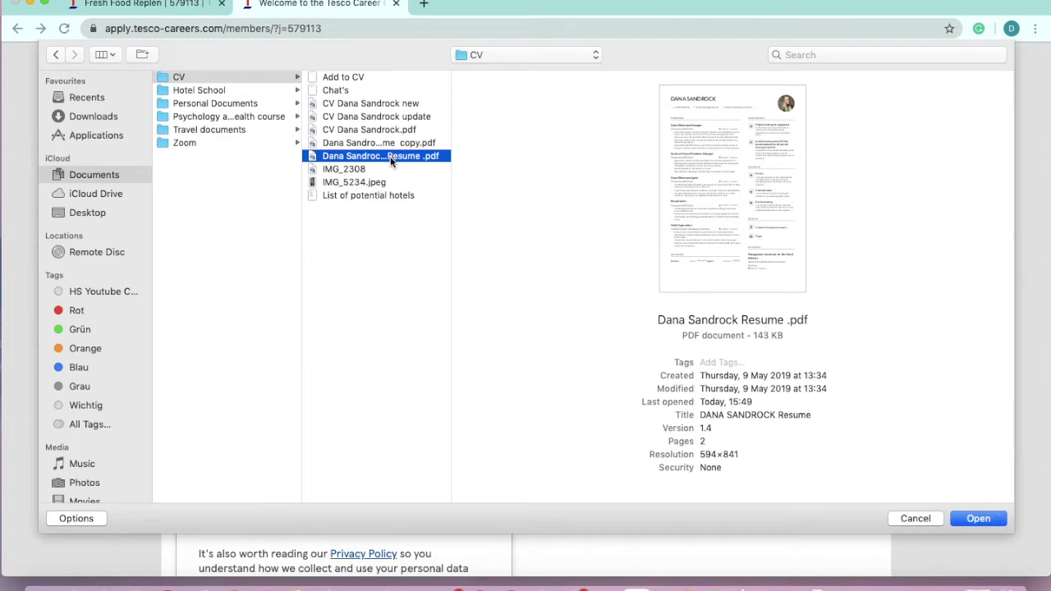
{"action": "left_click", "coordinate": [978, 518]}
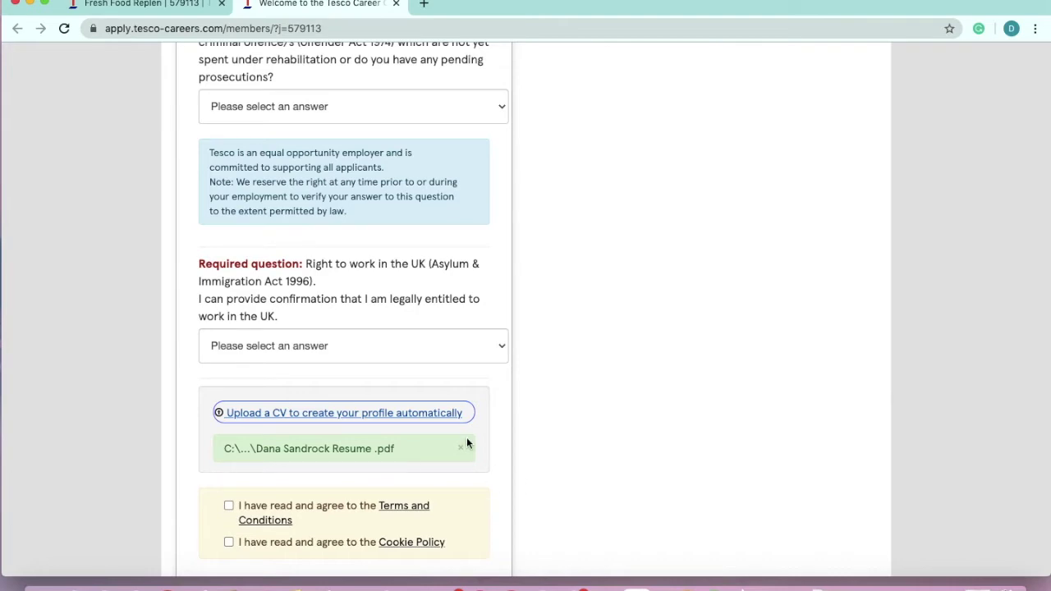
Agree to the terms and create the Tesco Careers account, opening the Step 2 Profile Builder
{"action": "scroll", "coordinate": [467, 443], "scroll_direction": "down", "scroll_amount": 1}
{"action": "scroll", "coordinate": [466, 444], "scroll_direction": "down", "scroll_amount": 2}
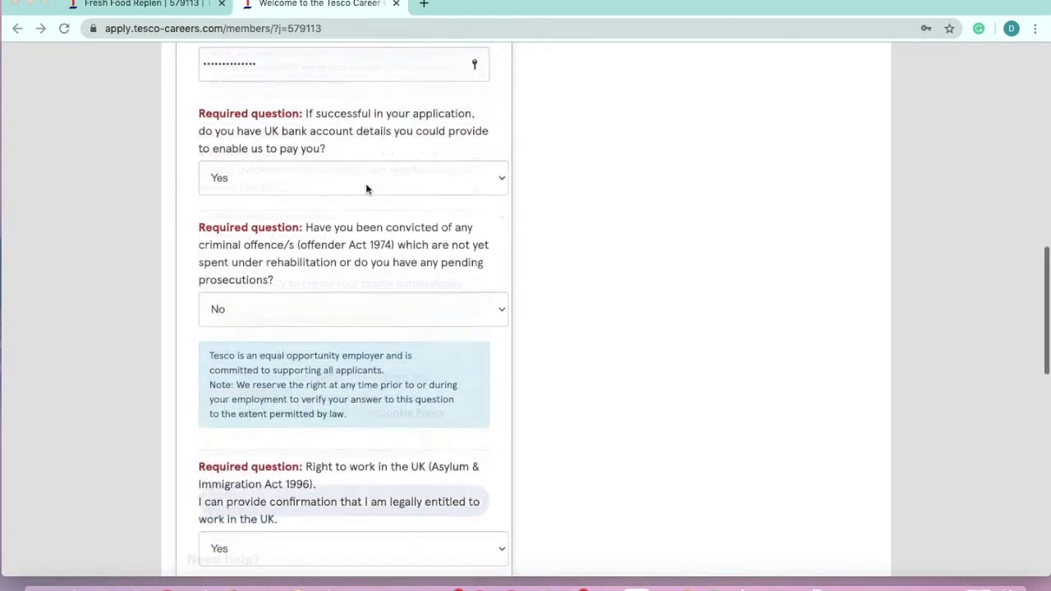
{"action": "scroll", "coordinate": [365, 183], "scroll_direction": "up", "scroll_amount": 6}
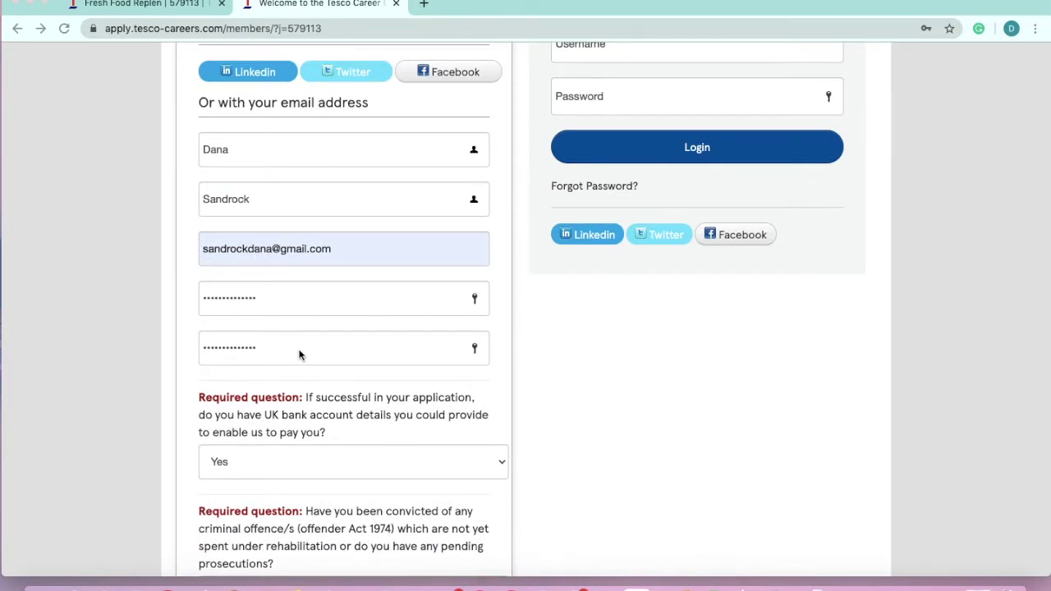
{"action": "scroll", "coordinate": [300, 355], "scroll_direction": "down", "scroll_amount": 14}
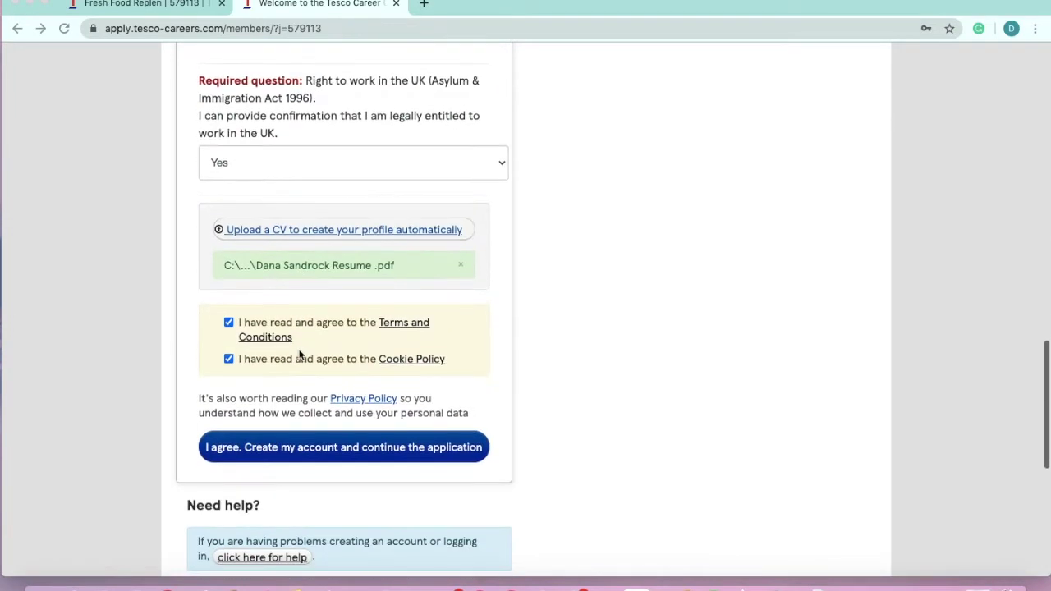
{"action": "scroll", "coordinate": [300, 354], "scroll_direction": "down", "scroll_amount": 1}
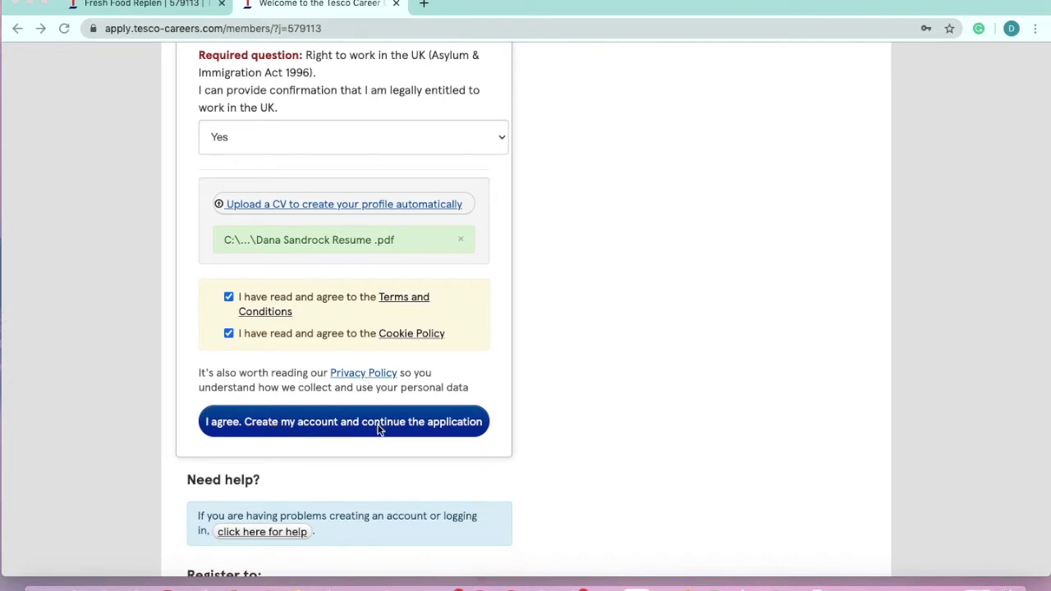
{"action": "left_click", "coordinate": [326, 434]}
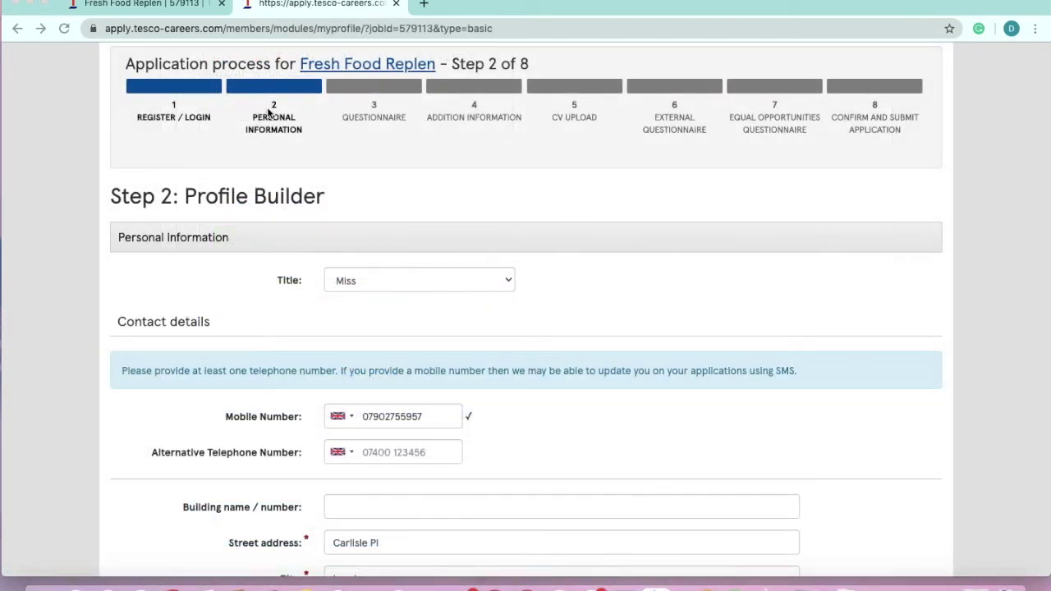
Scroll to the Profile Builder's Education History section and add a new entry
{"action": "scroll", "coordinate": [353, 218], "scroll_direction": "down", "scroll_amount": 1}
{"action": "scroll", "coordinate": [387, 329], "scroll_direction": "down", "scroll_amount": 10}
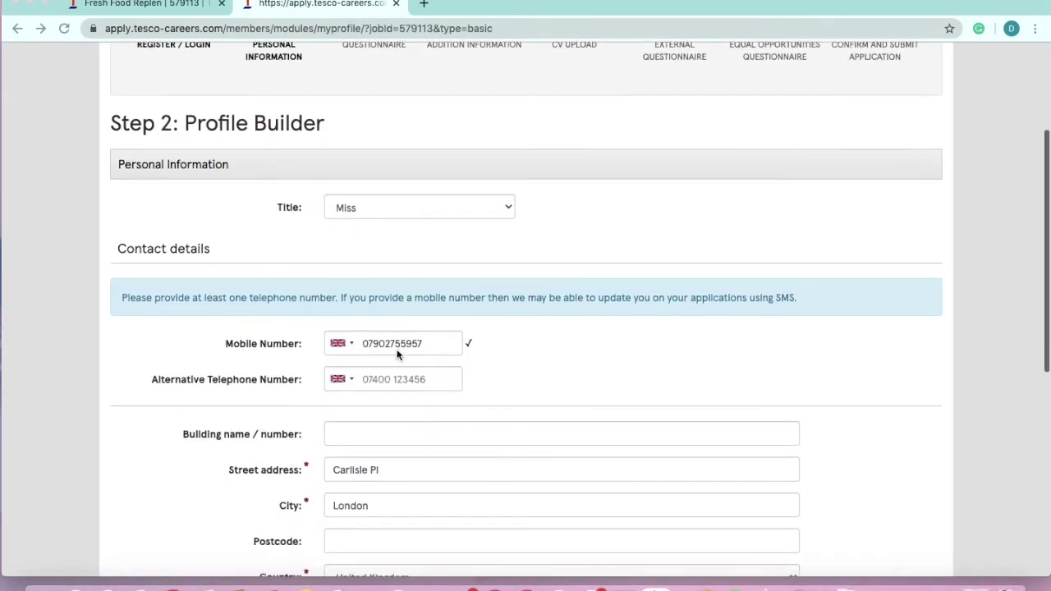
{"action": "scroll", "coordinate": [388, 331], "scroll_direction": "down", "scroll_amount": 1}
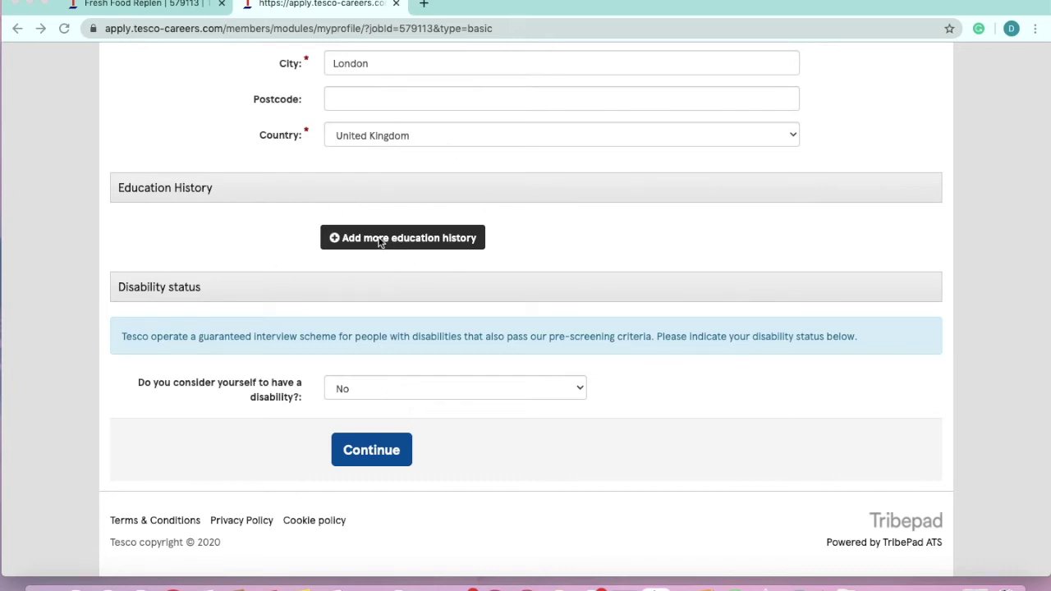
{"action": "left_click", "coordinate": [335, 238]}
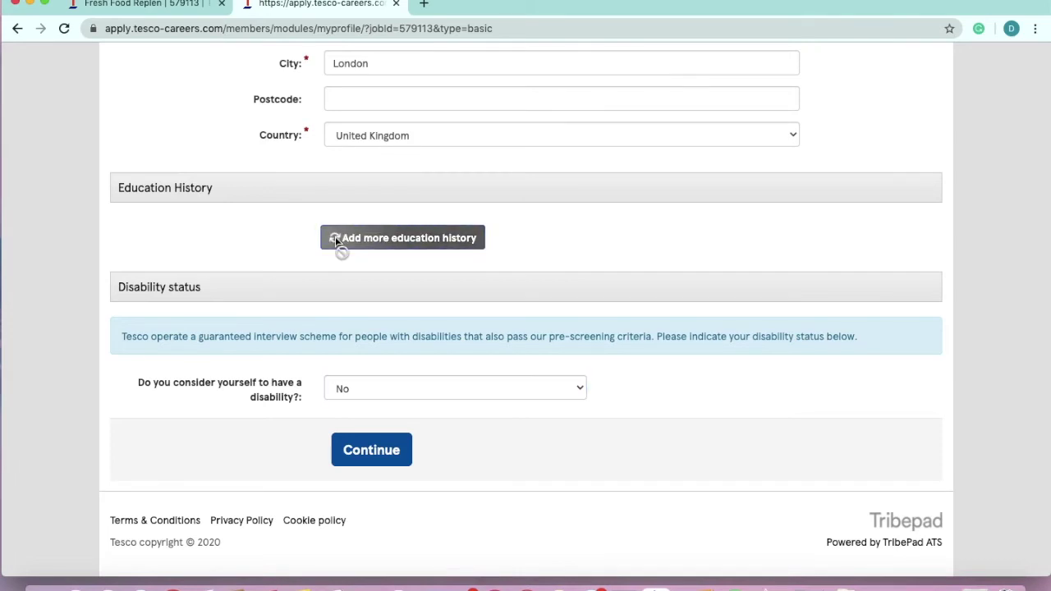
Set the new education entry's level to Other
{"action": "scroll", "coordinate": [433, 301], "scroll_direction": "down", "scroll_amount": 1}
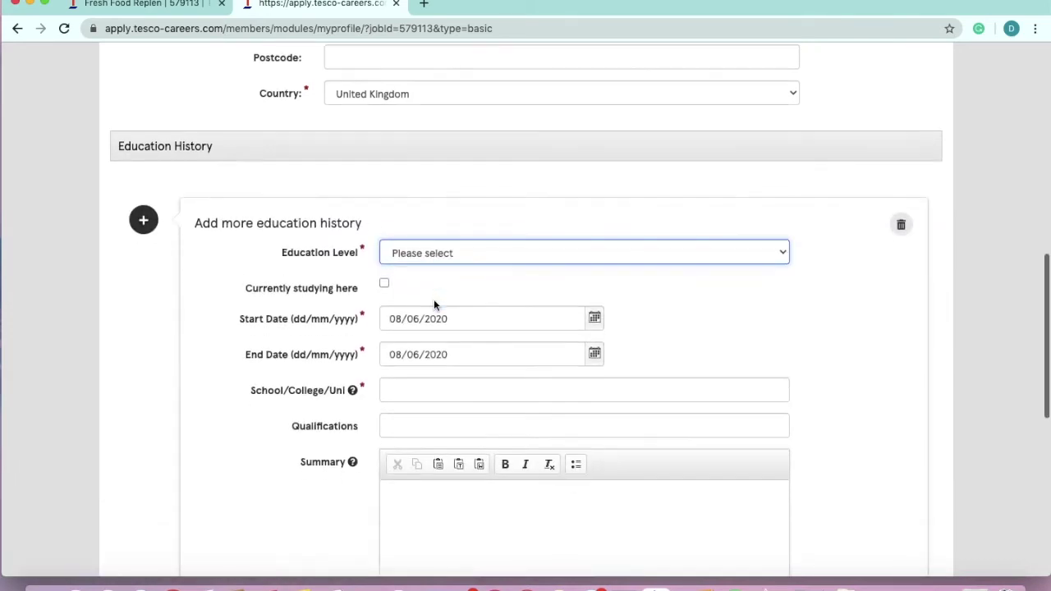
{"action": "left_click", "coordinate": [447, 255]}
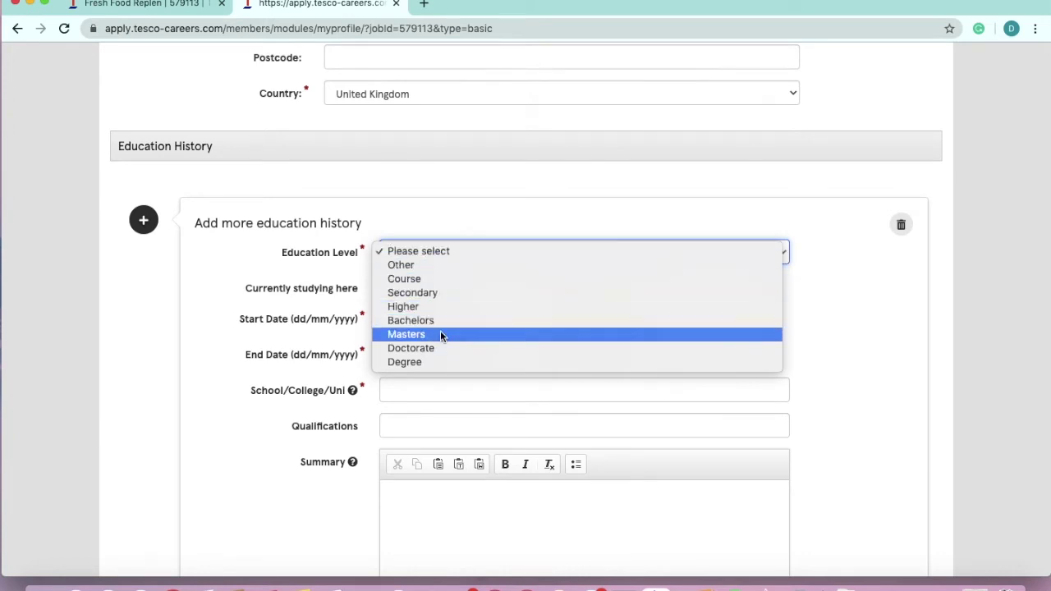
{"action": "left_click", "coordinate": [423, 272]}
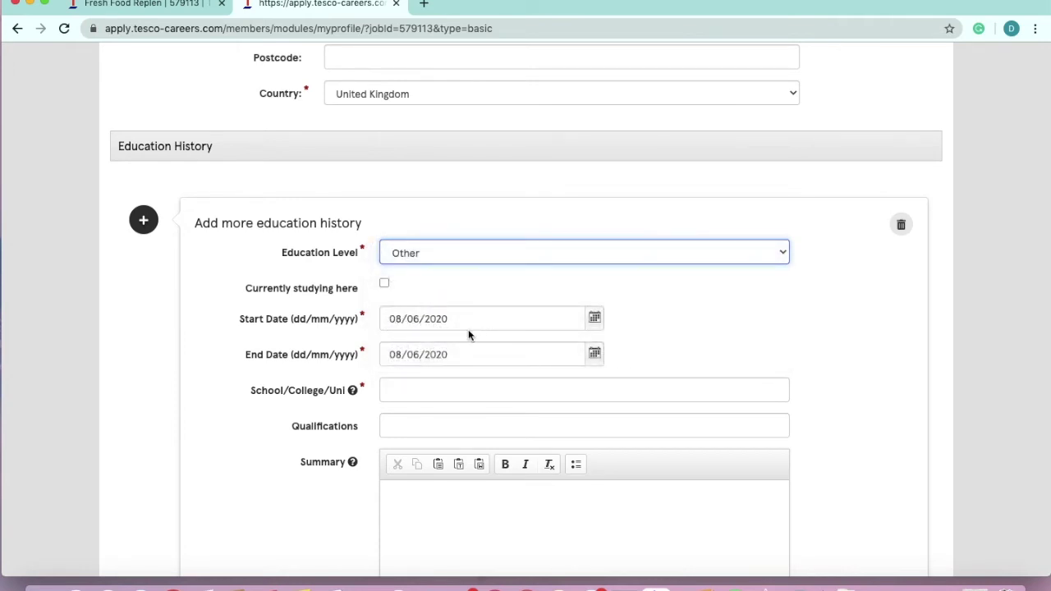
{"action": "scroll", "coordinate": [468, 334], "scroll_direction": "down", "scroll_amount": 1}
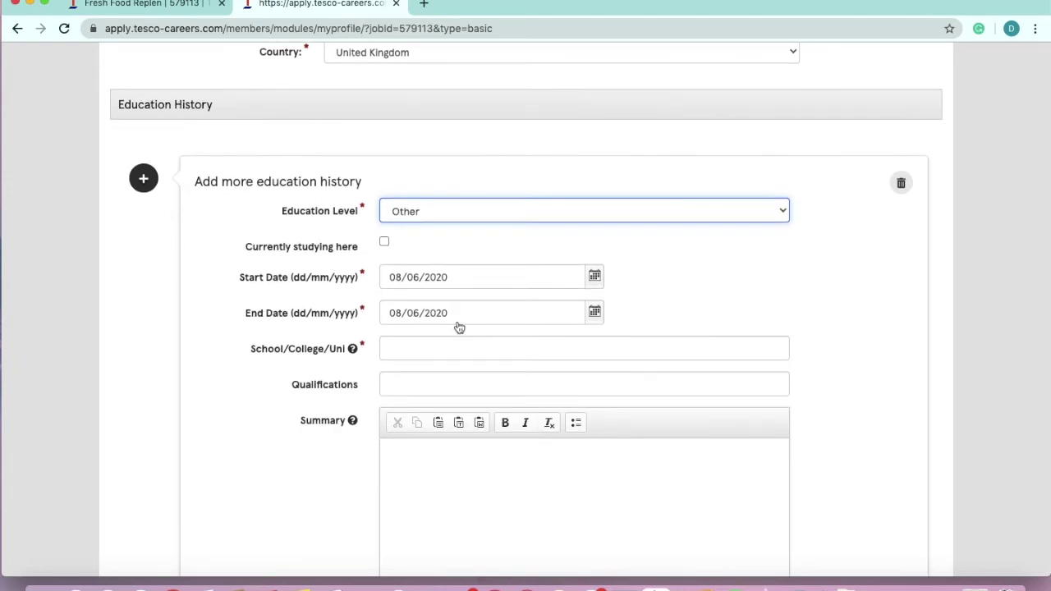
{"action": "scroll", "coordinate": [420, 347], "scroll_direction": "down", "scroll_amount": 1}
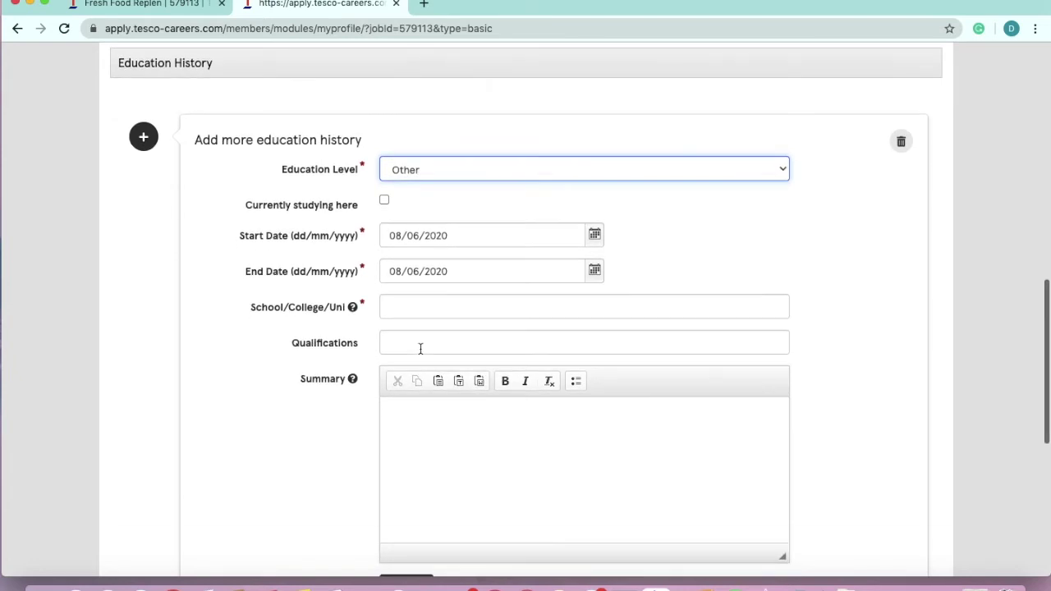
{"action": "scroll", "coordinate": [444, 397], "scroll_direction": "down", "scroll_amount": 2}
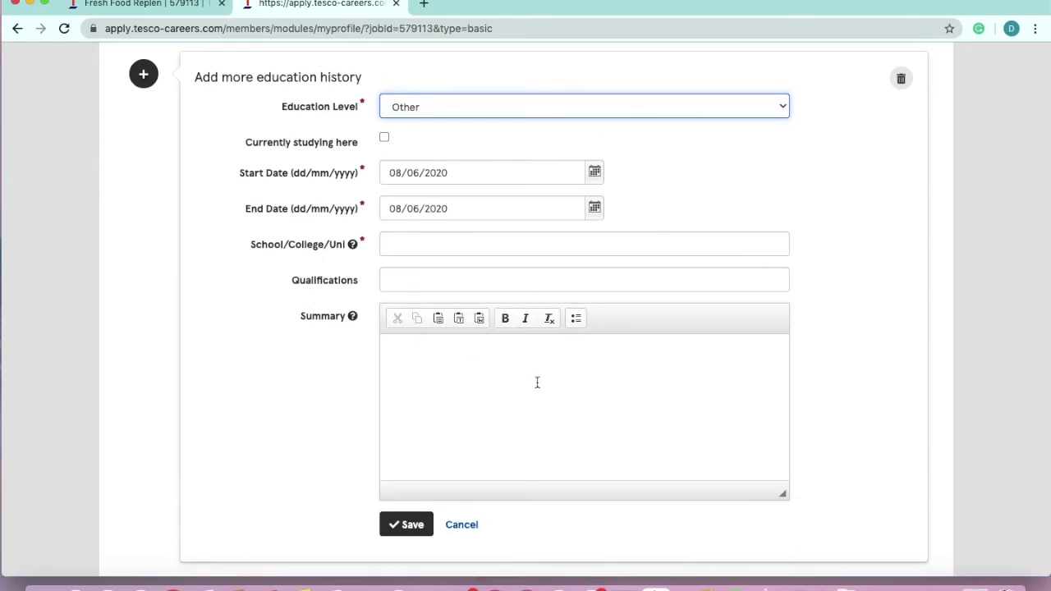
Enter 'Hotel School' as the school name and save the education entry
{"action": "left_click", "coordinate": [452, 240]}
{"action": "type", "text": "Hotel Schhol"}
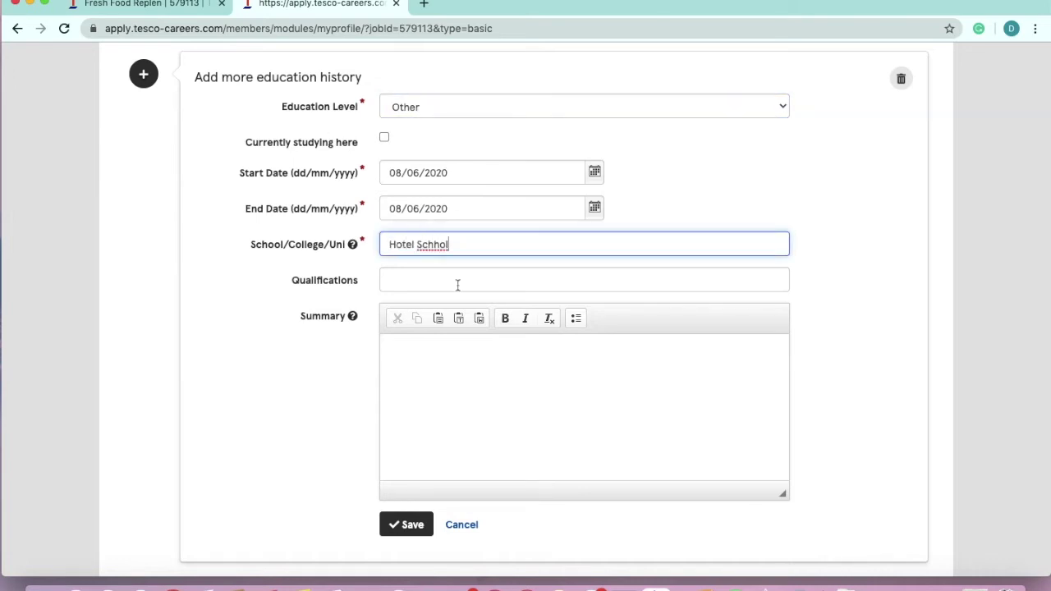
{"action": "key", "text": "BackSpace"}
{"action": "key", "text": "BackSpace"}
{"action": "key", "text": "BackSpace"}
{"action": "type", "text": "ool"}
{"action": "left_click", "coordinate": [528, 457]}
{"action": "scroll", "coordinate": [501, 413], "scroll_direction": "down", "scroll_amount": 3}
{"action": "left_click", "coordinate": [419, 415]}
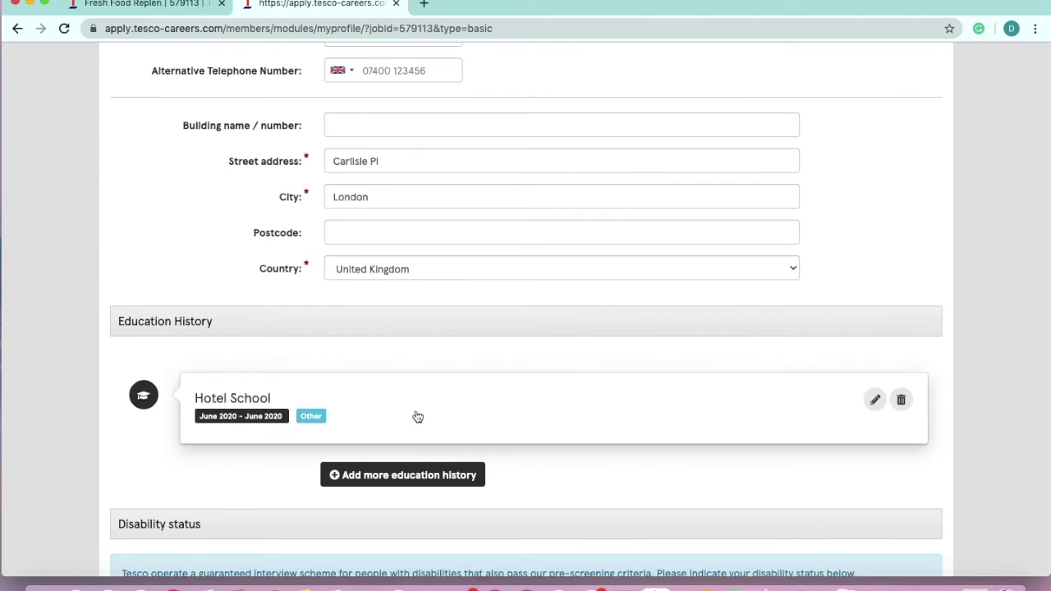
{"action": "scroll", "coordinate": [417, 416], "scroll_direction": "down", "scroll_amount": 1}
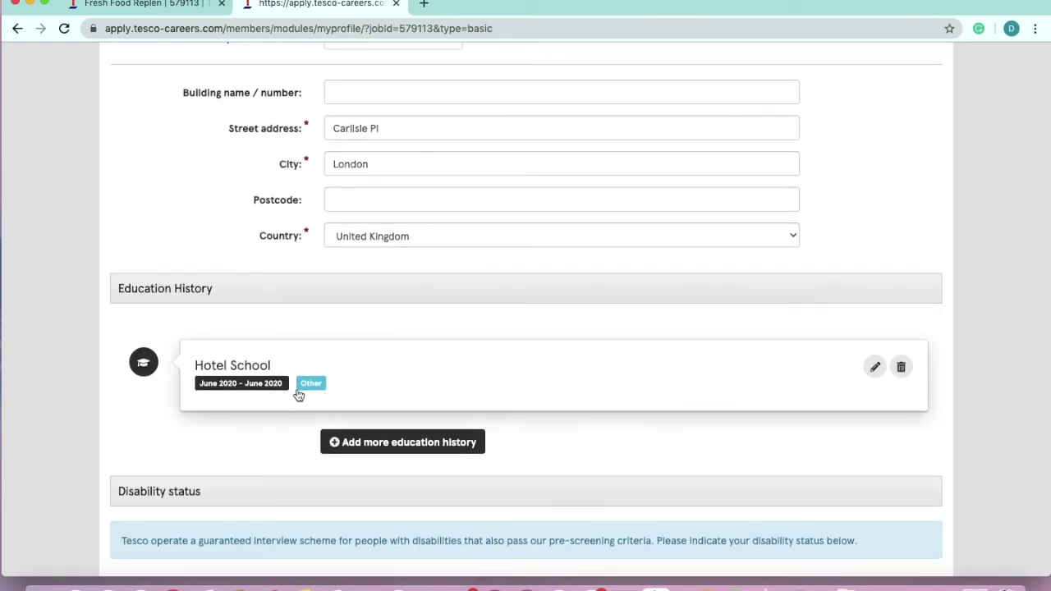
{"action": "scroll", "coordinate": [234, 383], "scroll_direction": "down", "scroll_amount": 1}
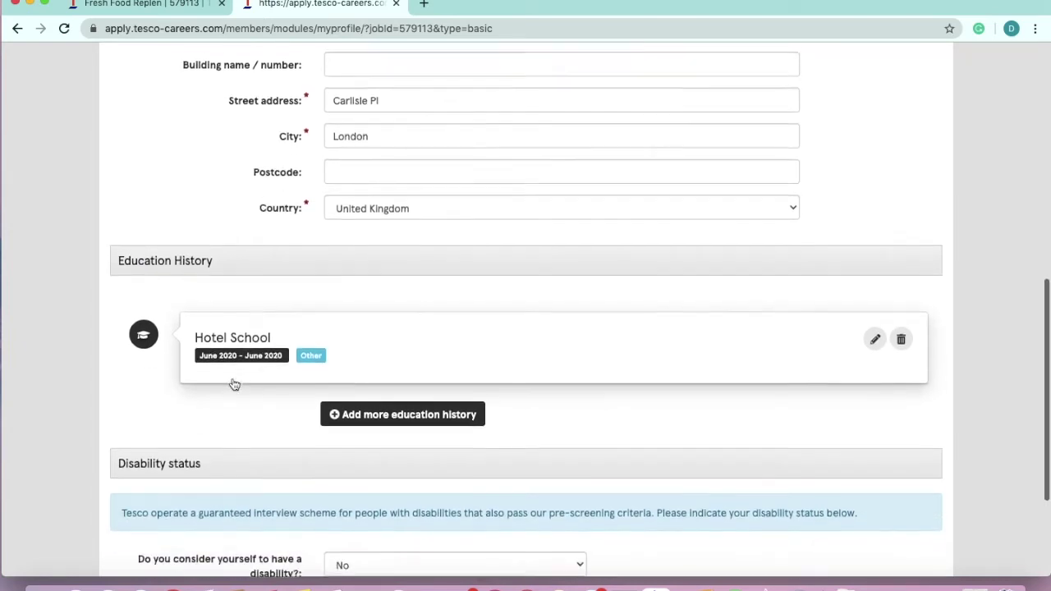
{"action": "scroll", "coordinate": [233, 381], "scroll_direction": "down", "scroll_amount": 3}
{"action": "scroll", "coordinate": [233, 380], "scroll_direction": "down", "scroll_amount": 1}
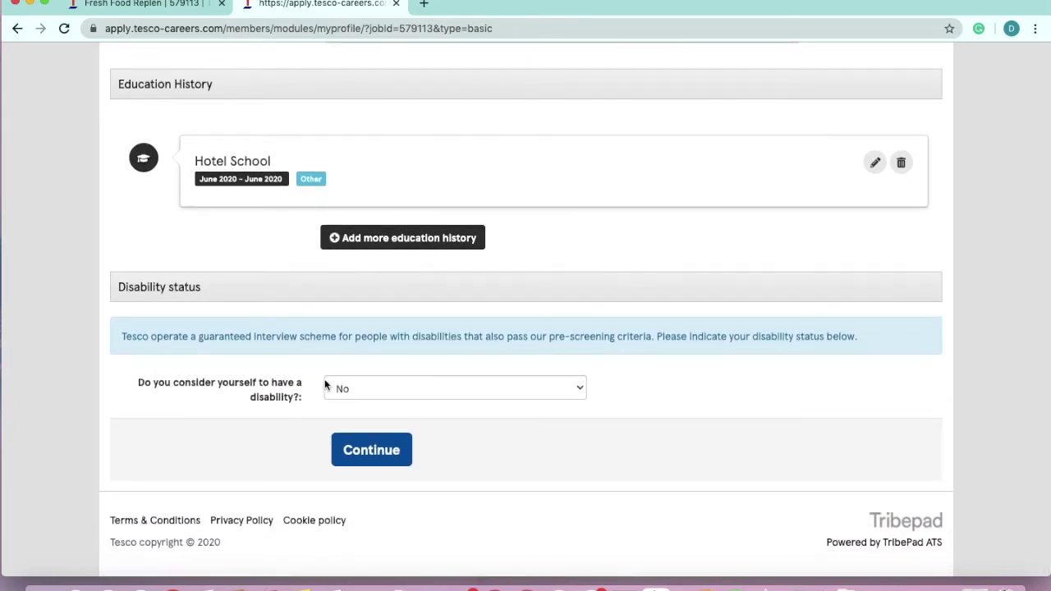
Move to the next step and answer No to currently being employed by Tesco
{"action": "left_click", "coordinate": [366, 448]}
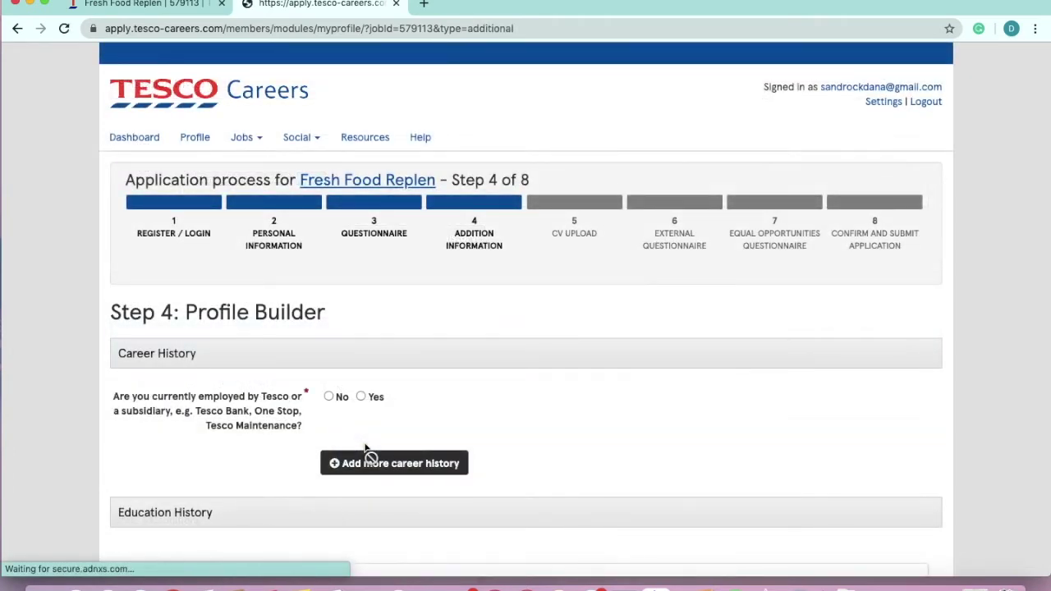
{"action": "scroll", "coordinate": [378, 345], "scroll_direction": "down", "scroll_amount": 1}
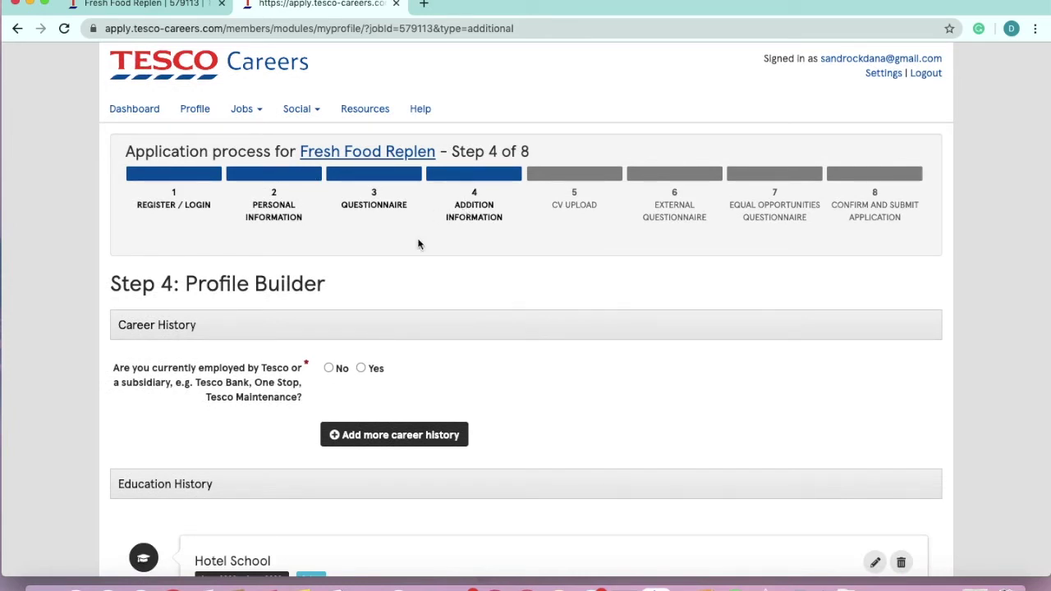
{"action": "scroll", "coordinate": [362, 331], "scroll_direction": "down", "scroll_amount": 2}
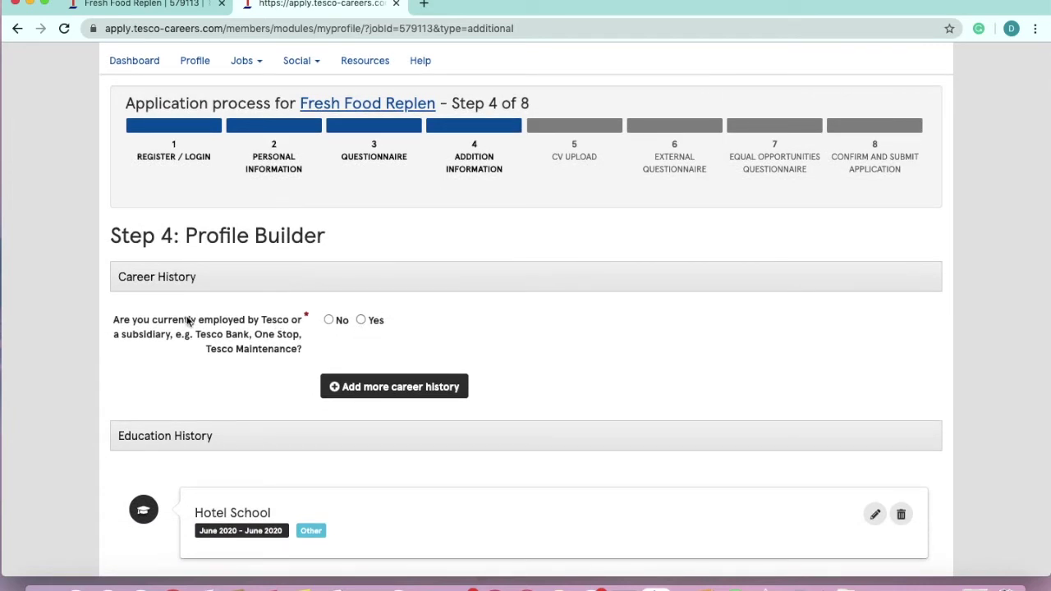
{"action": "left_click", "coordinate": [331, 320]}
Save the application to finish later and return to the dashboard
{"action": "scroll", "coordinate": [375, 376], "scroll_direction": "down", "scroll_amount": 3}
{"action": "scroll", "coordinate": [379, 376], "scroll_direction": "down", "scroll_amount": 2}
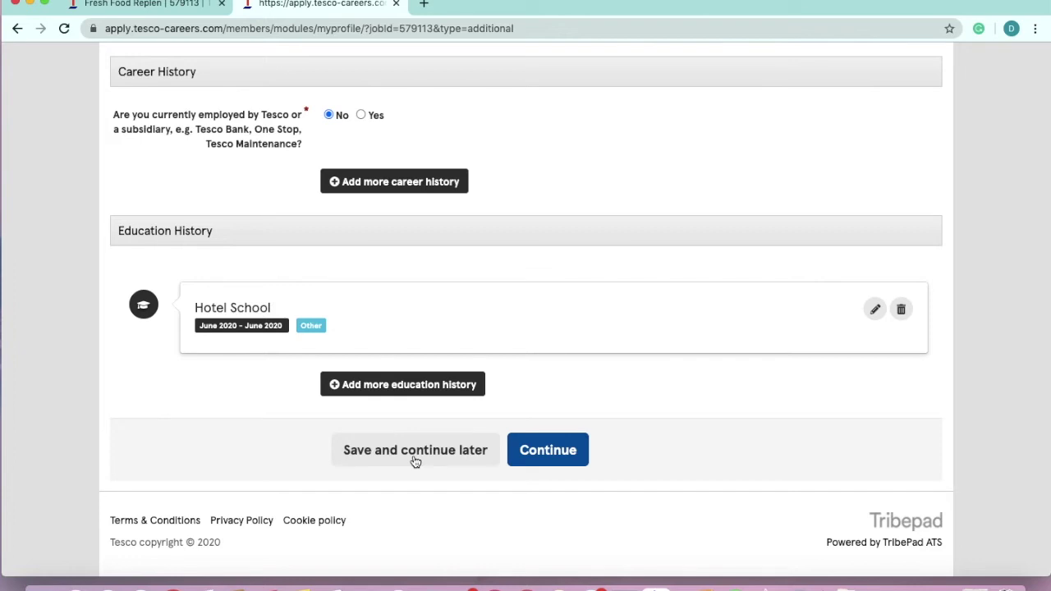
{"action": "left_click", "coordinate": [415, 460]}
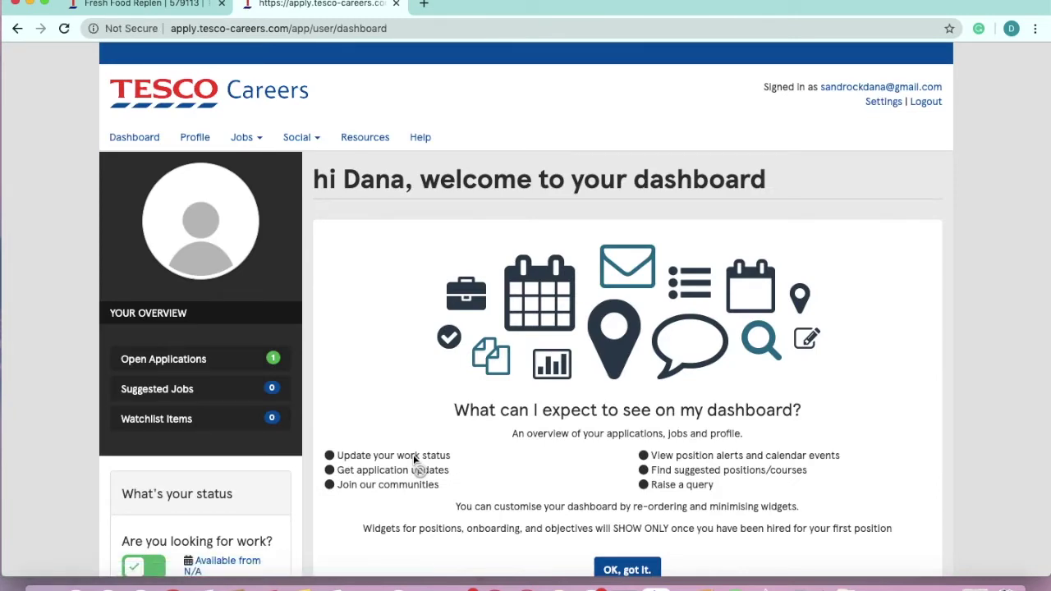
Scroll to My Job Applications, showing Fresh Food Replen with status Incomplete
{"action": "scroll", "coordinate": [413, 455], "scroll_direction": "down", "scroll_amount": 4}
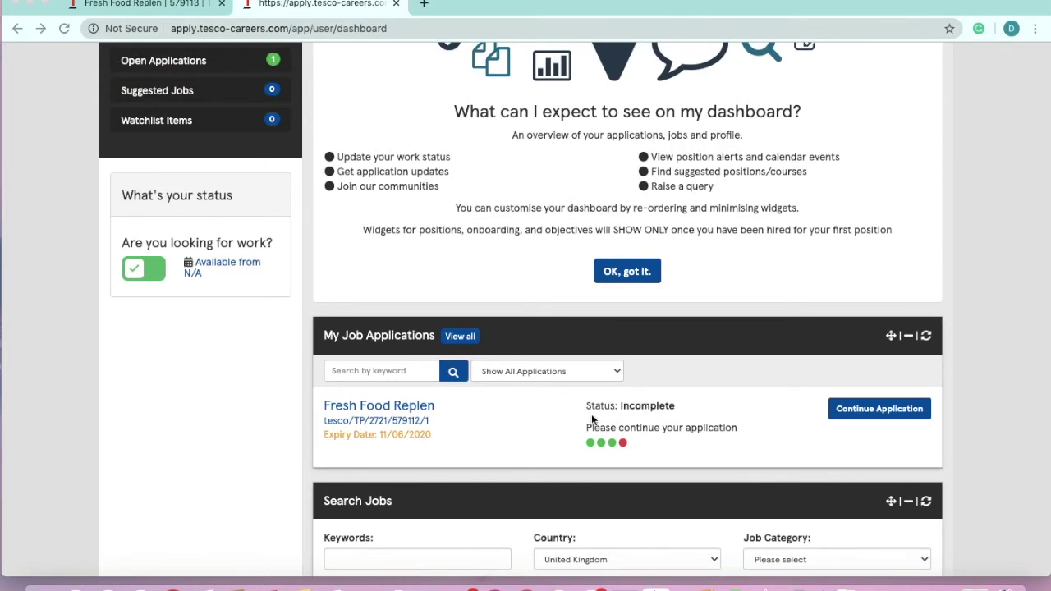
Resume the Fresh Food Replen application and submit the Step 2 personal information
{"action": "left_click", "coordinate": [873, 412]}
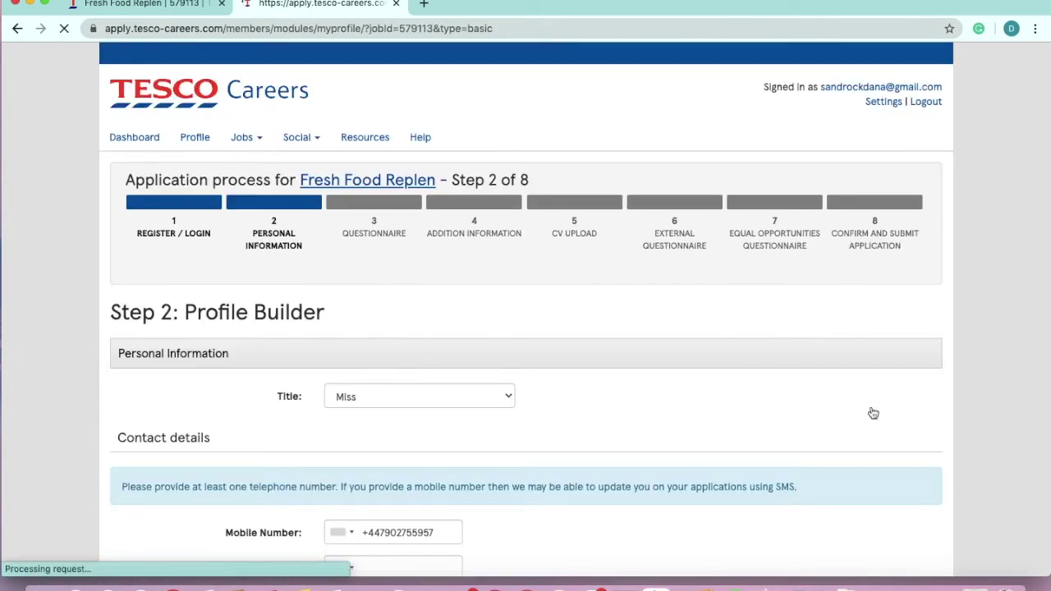
{"action": "scroll", "coordinate": [533, 383], "scroll_direction": "down", "scroll_amount": 5}
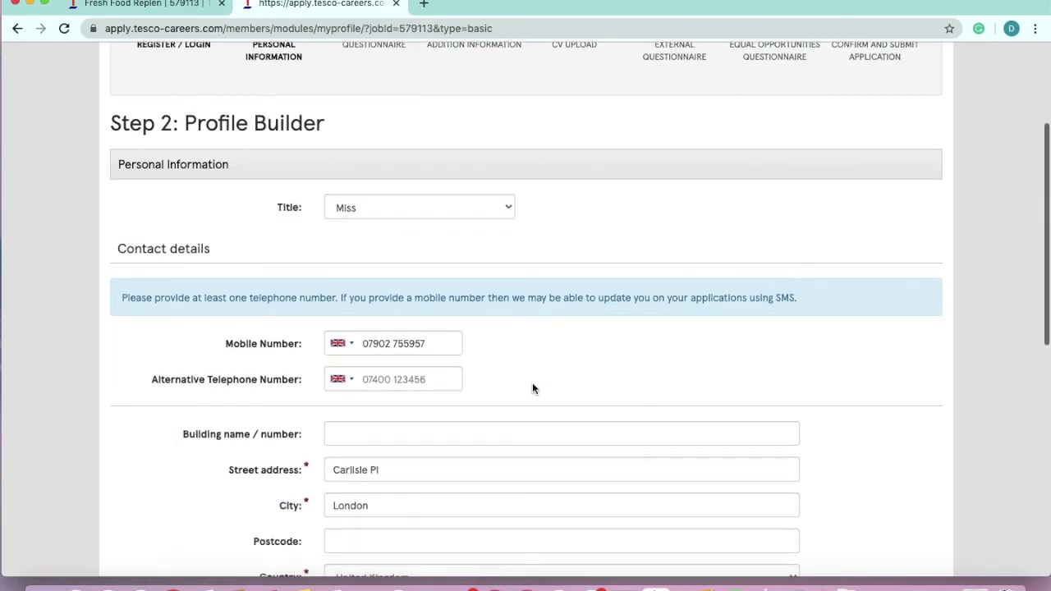
{"action": "scroll", "coordinate": [532, 382], "scroll_direction": "down", "scroll_amount": 5}
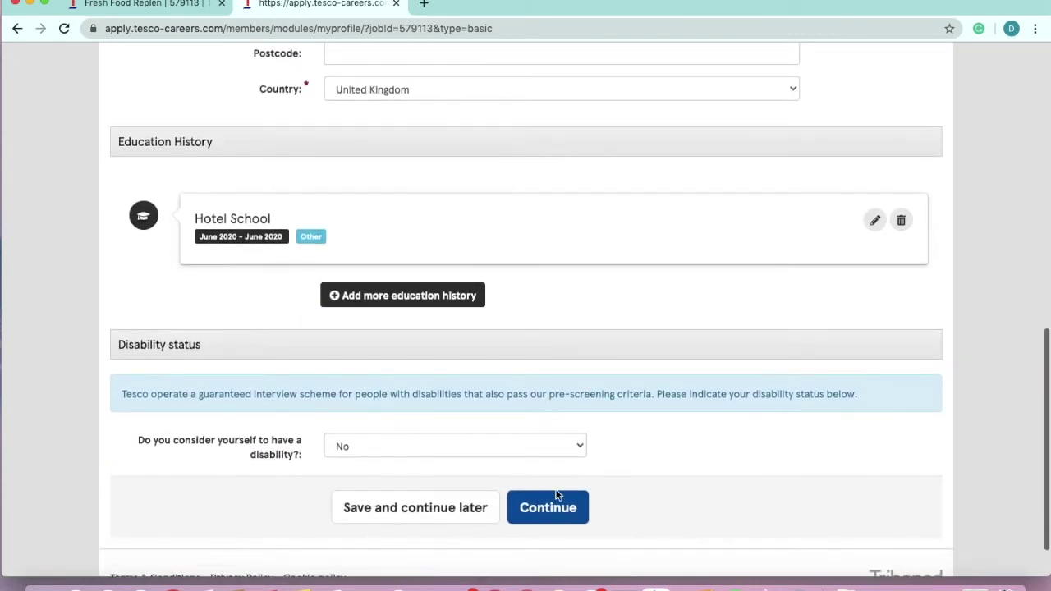
{"action": "left_click", "coordinate": [557, 499]}
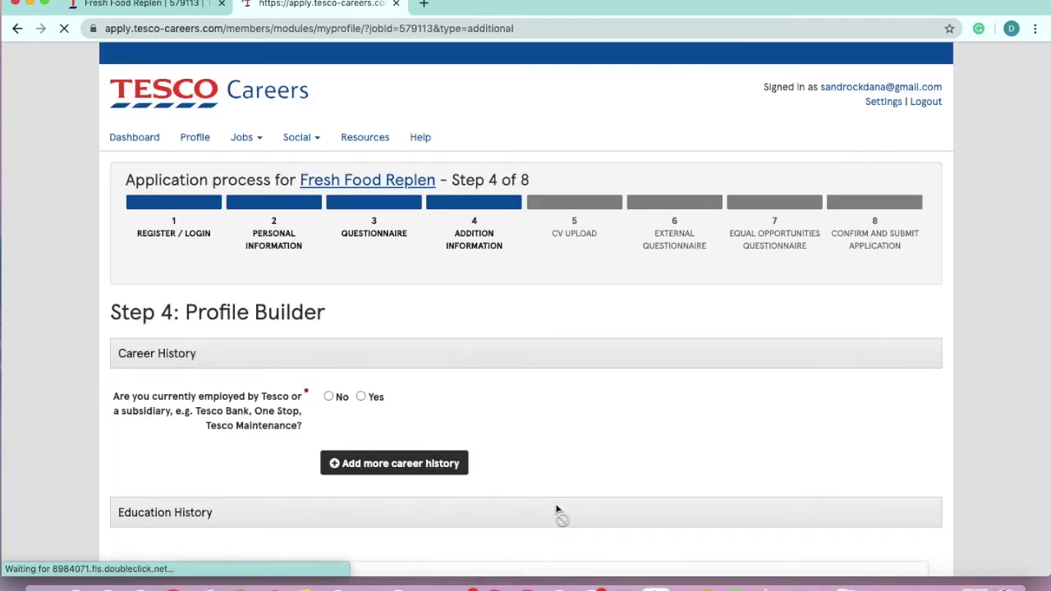
Answer No to currently working for Tesco and submit the additional information step
{"action": "scroll", "coordinate": [556, 503], "scroll_direction": "down", "scroll_amount": 2}
{"action": "left_click", "coordinate": [336, 297]}
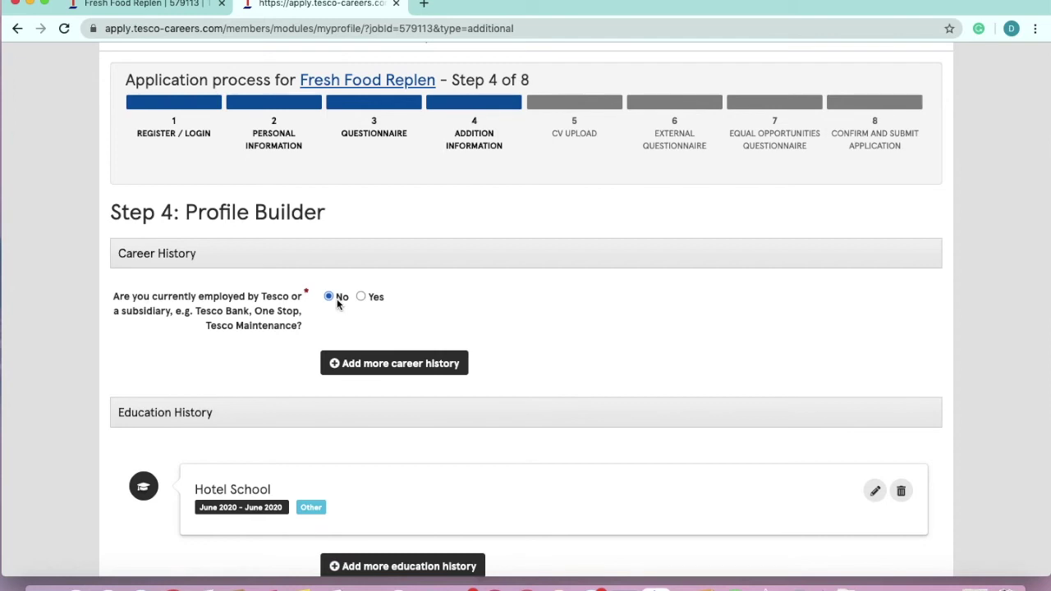
{"action": "scroll", "coordinate": [418, 224], "scroll_direction": "down", "scroll_amount": 3}
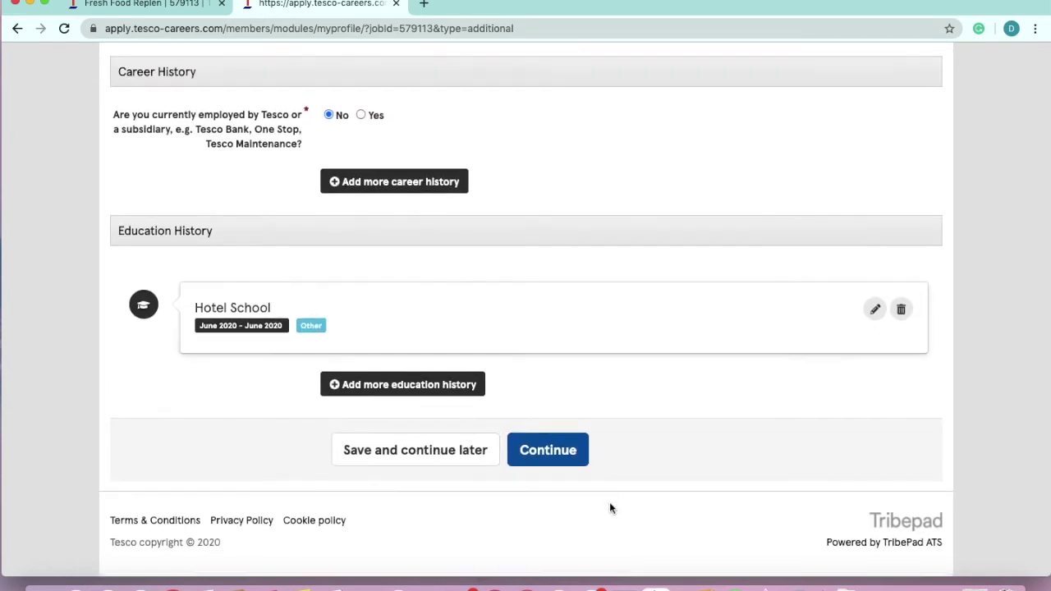
{"action": "left_click", "coordinate": [567, 455]}
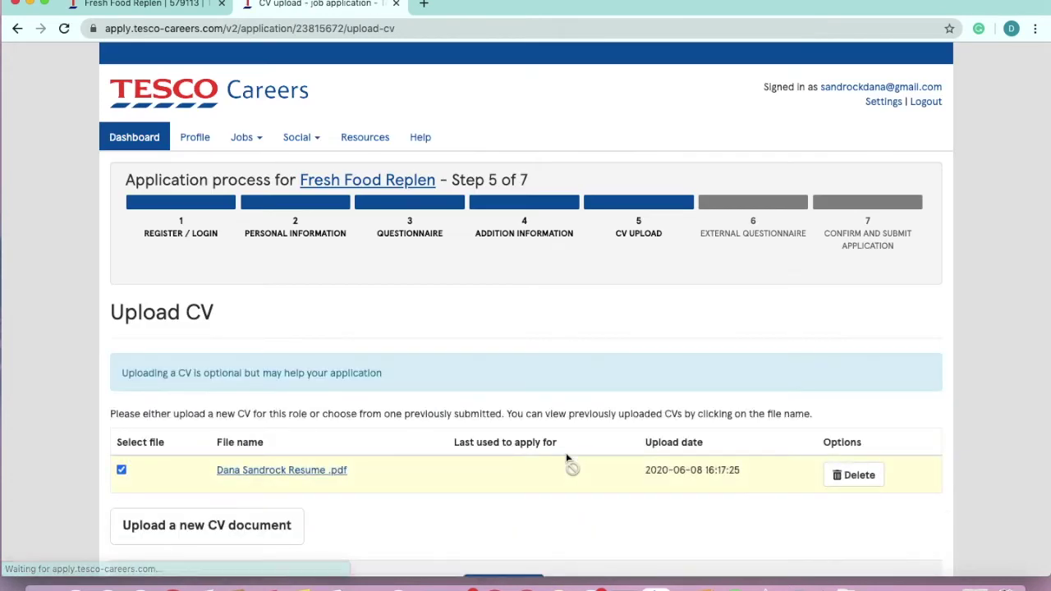
Keep the previously uploaded resume PDF as the CV and continue
{"action": "scroll", "coordinate": [566, 453], "scroll_direction": "down", "scroll_amount": 3}
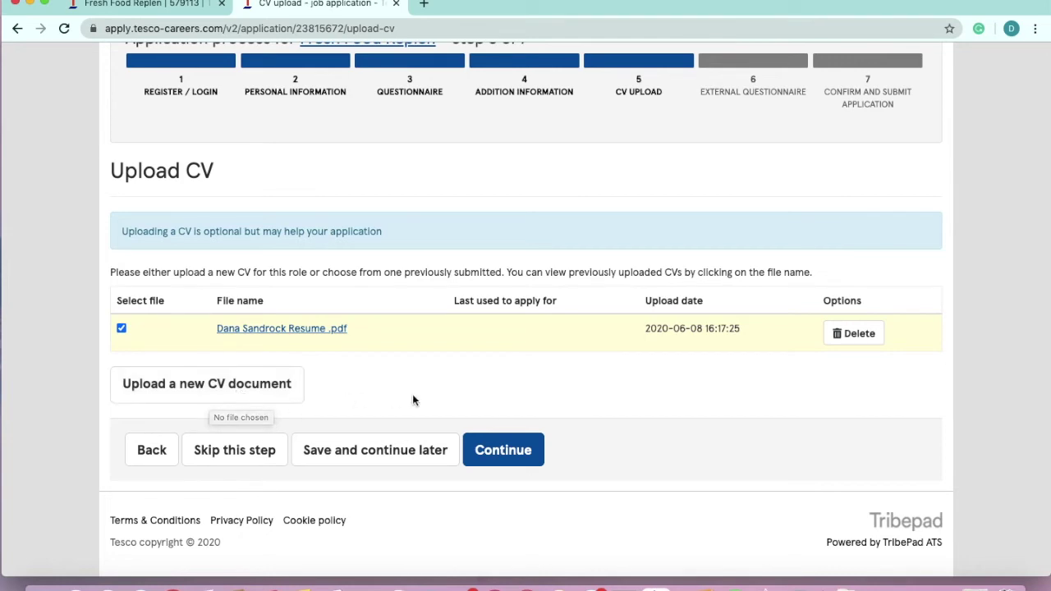
{"action": "left_click", "coordinate": [511, 452]}
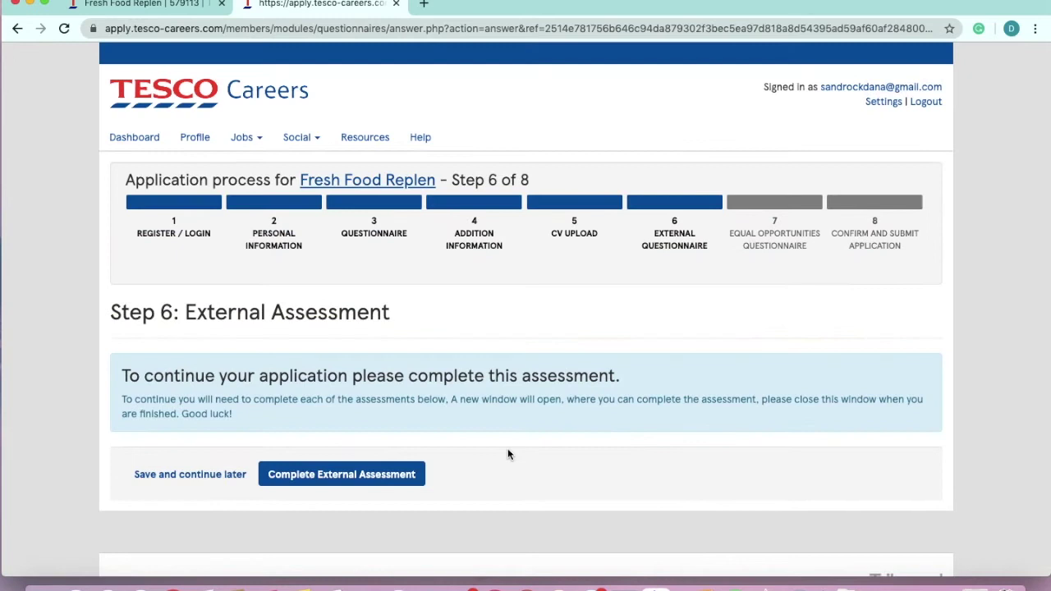
Start the Complete External Assessment from Step 6
{"action": "scroll", "coordinate": [507, 454], "scroll_direction": "down", "scroll_amount": 2}
{"action": "left_click", "coordinate": [305, 485]}
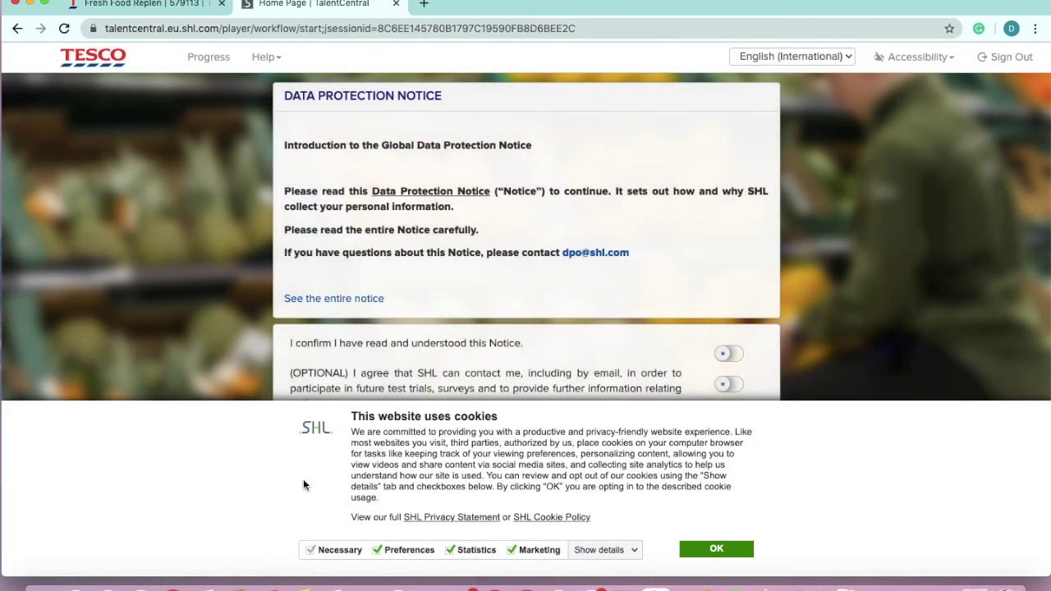
Accept SHL cookies, confirm the Data Protection Notice, and proceed to the Introduction
{"action": "left_click", "coordinate": [719, 550]}
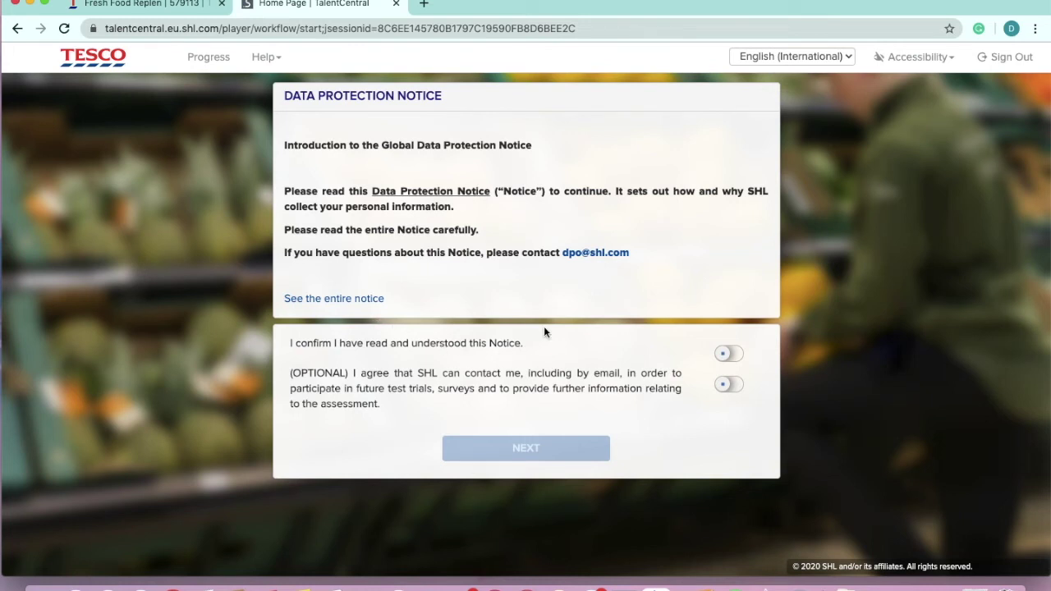
{"action": "left_click", "coordinate": [726, 354]}
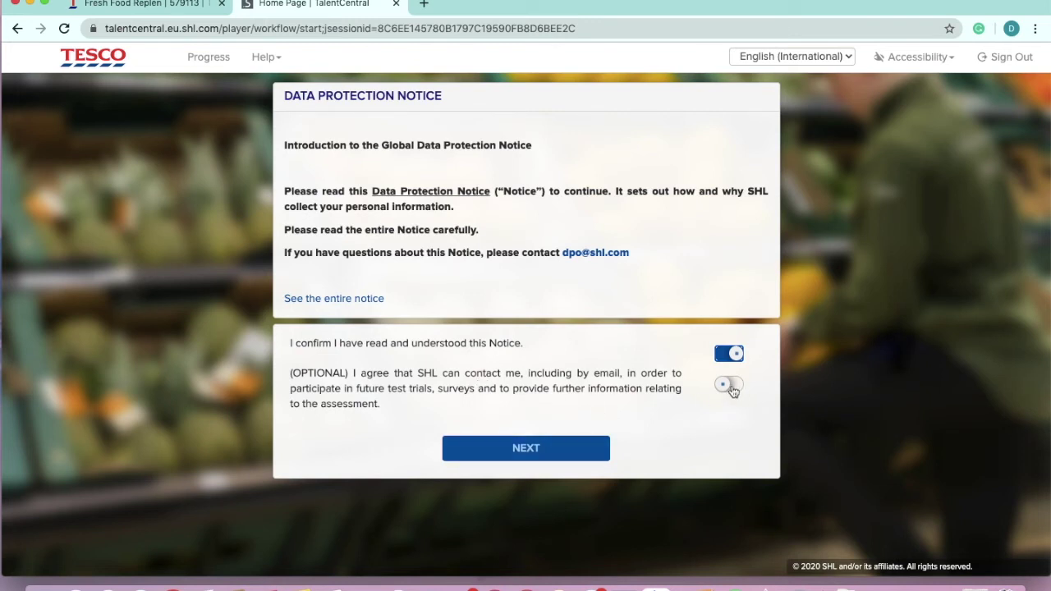
{"action": "left_click", "coordinate": [589, 449]}
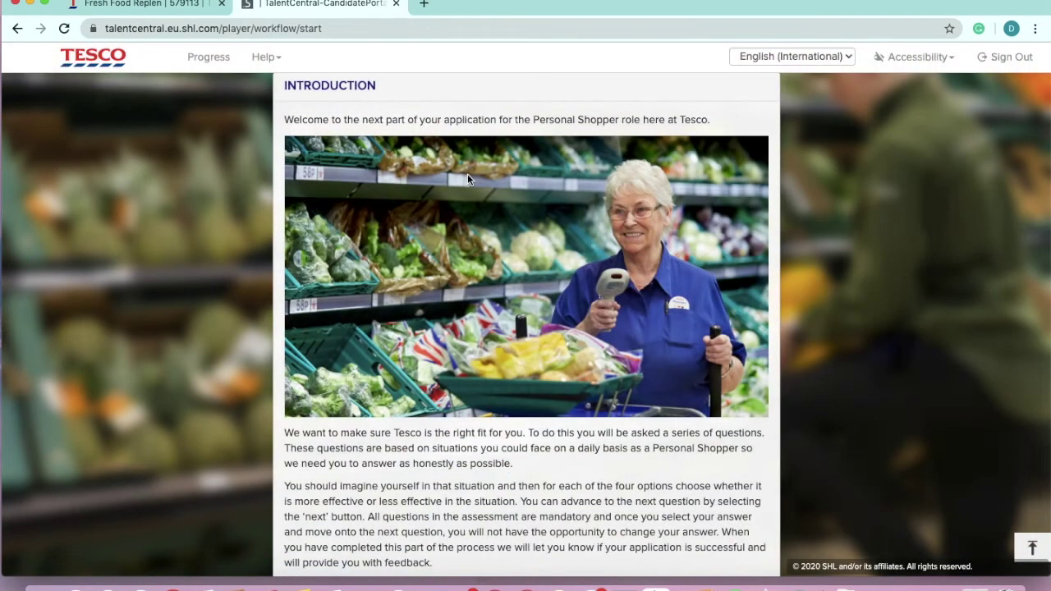
Read the Introduction and start the 12-question Situational Judgement Test
{"action": "scroll", "coordinate": [496, 303], "scroll_direction": "down", "scroll_amount": 3}
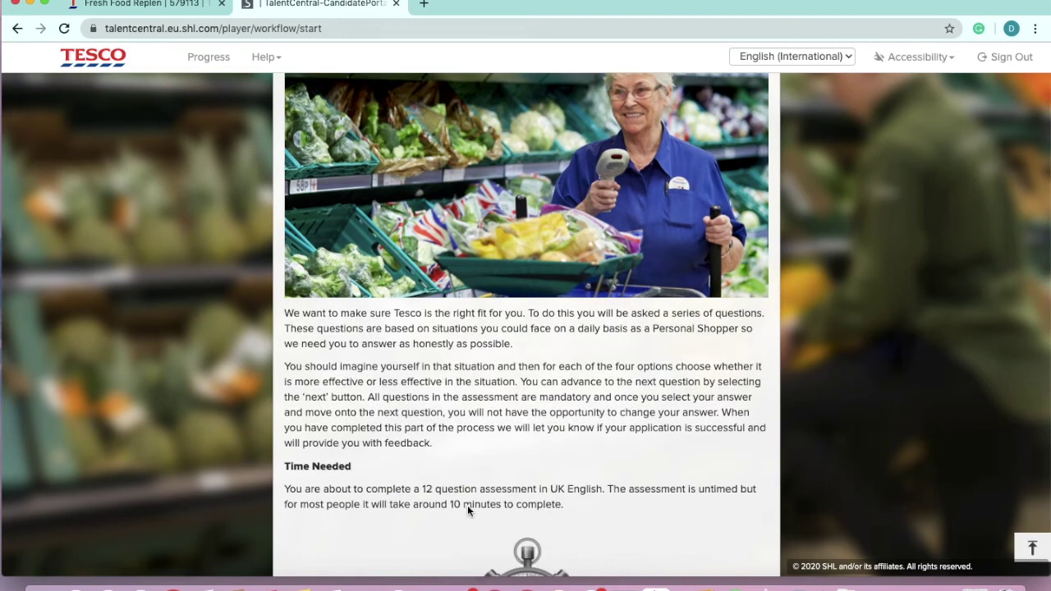
{"action": "scroll", "coordinate": [466, 503], "scroll_direction": "down", "scroll_amount": 5}
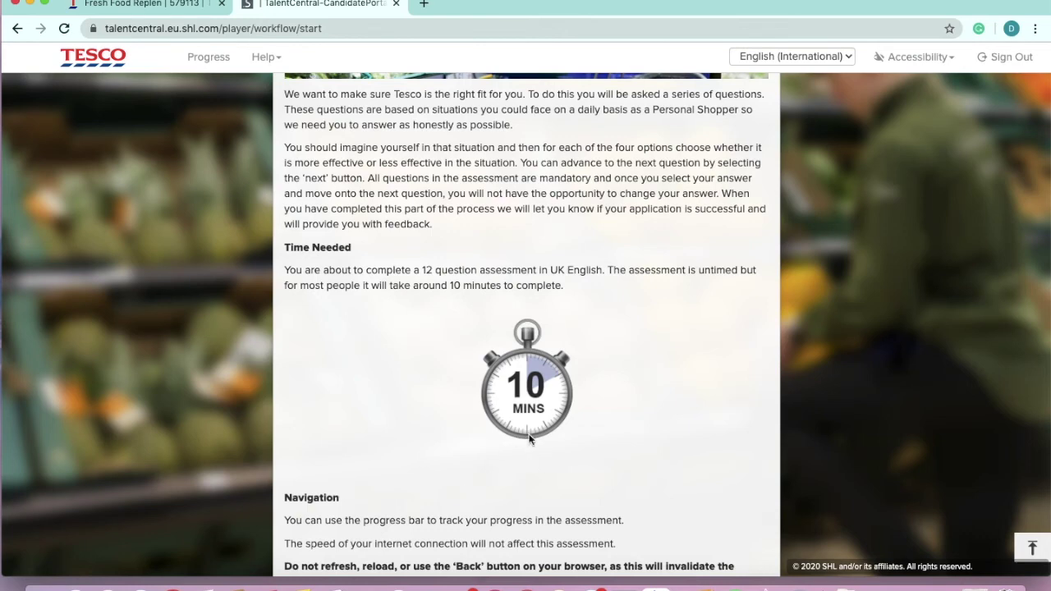
{"action": "scroll", "coordinate": [474, 394], "scroll_direction": "down", "scroll_amount": 3}
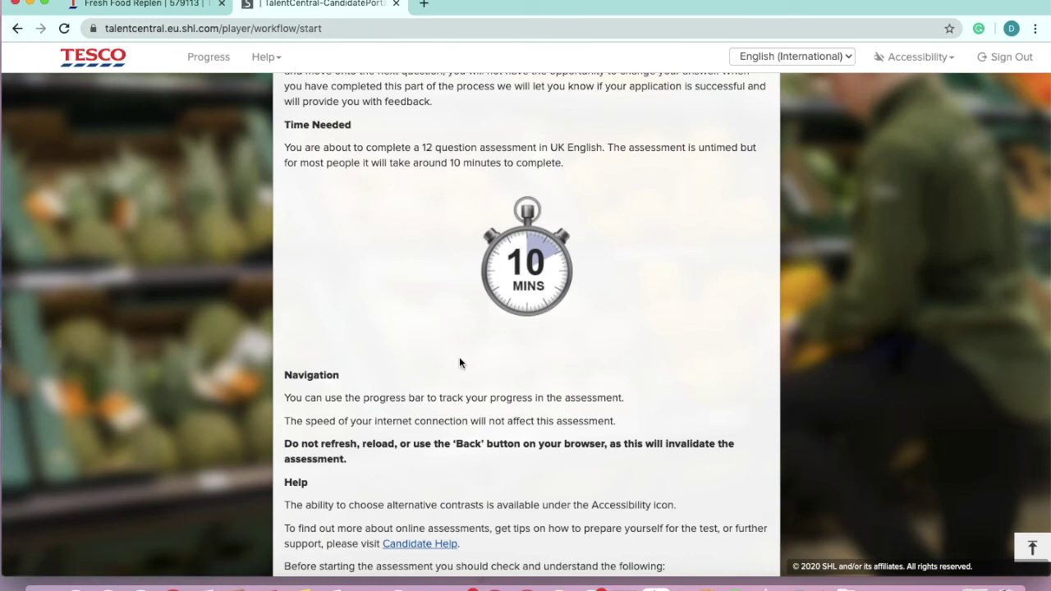
{"action": "scroll", "coordinate": [459, 359], "scroll_direction": "down", "scroll_amount": 3}
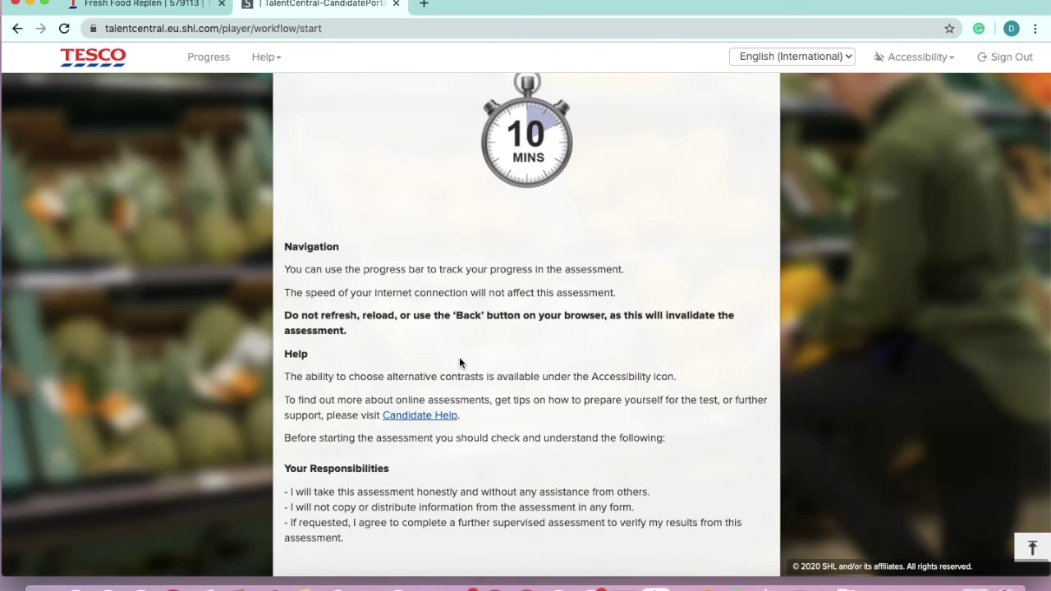
{"action": "scroll", "coordinate": [459, 362], "scroll_direction": "down", "scroll_amount": 2}
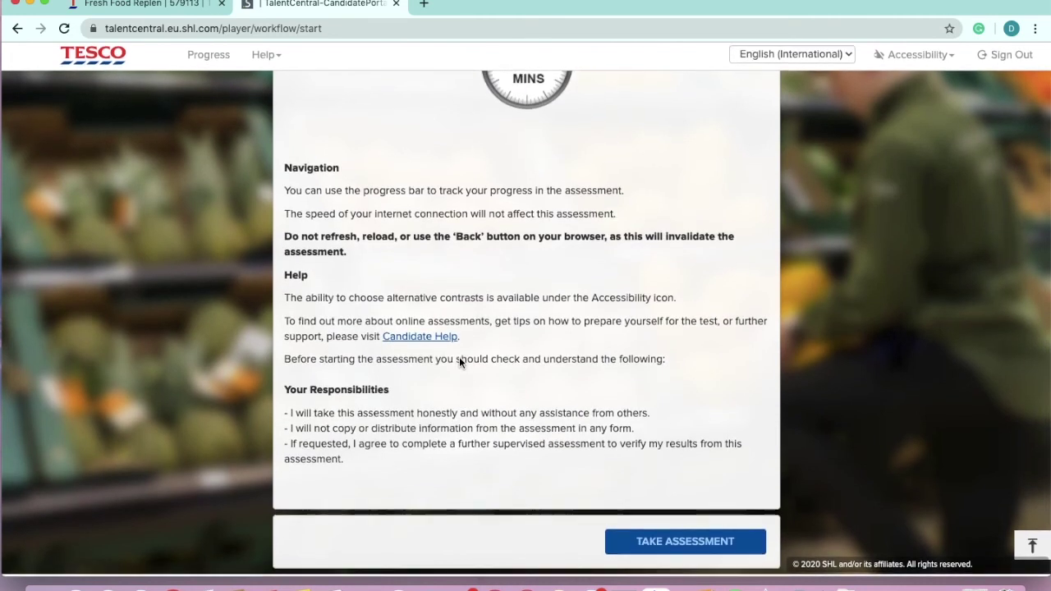
{"action": "left_click", "coordinate": [703, 549]}
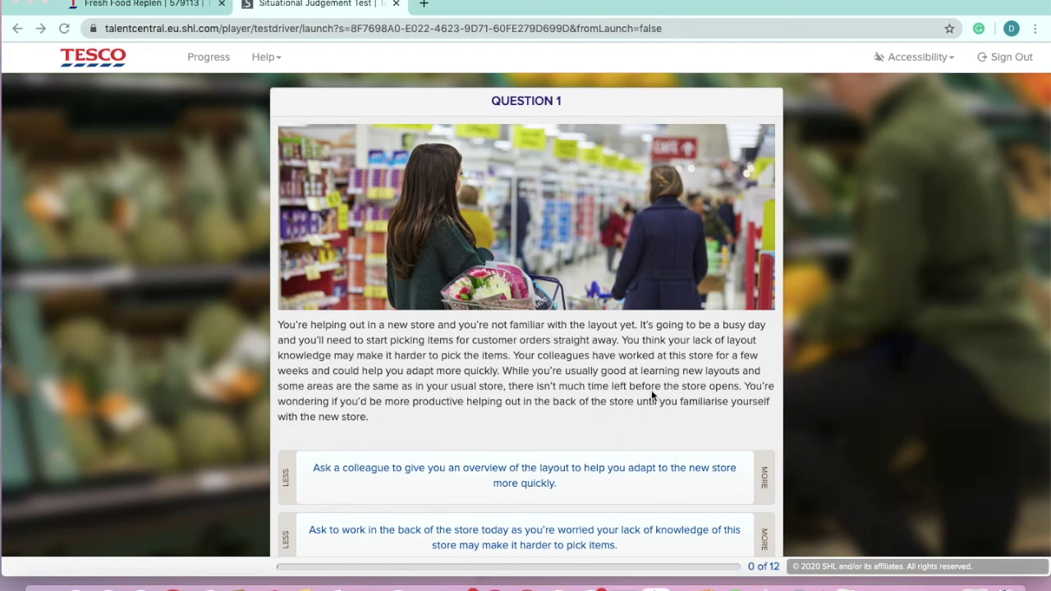
Scroll through Question 1's scenario and all four answer cards, including asking a colleague for a layout overview
{"action": "scroll", "coordinate": [651, 396], "scroll_direction": "down", "scroll_amount": 2}
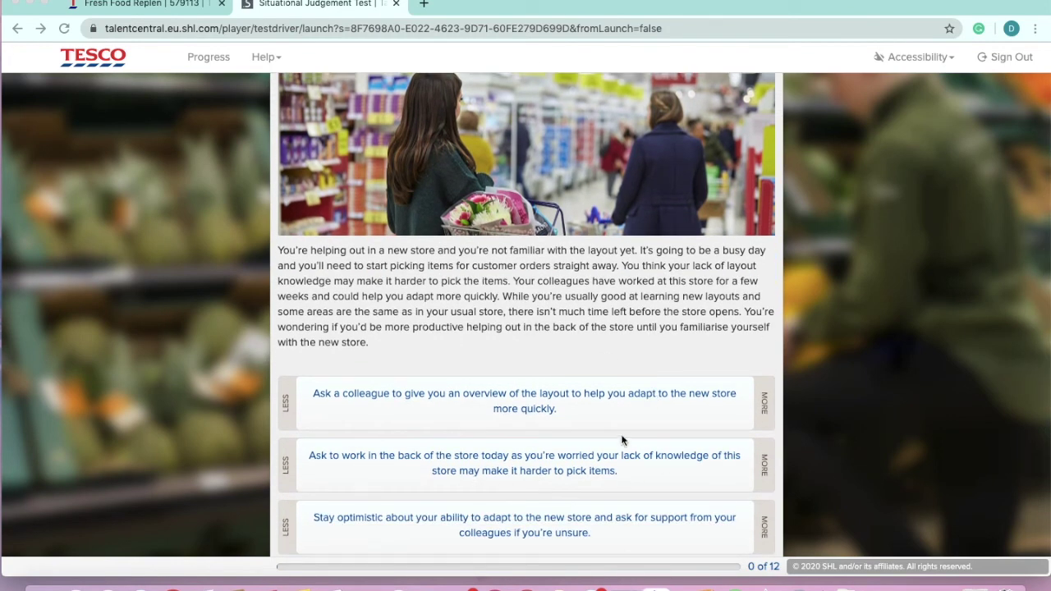
{"action": "scroll", "coordinate": [633, 492], "scroll_direction": "down", "scroll_amount": 2}
{"action": "scroll", "coordinate": [575, 383], "scroll_direction": "up", "scroll_amount": 1}
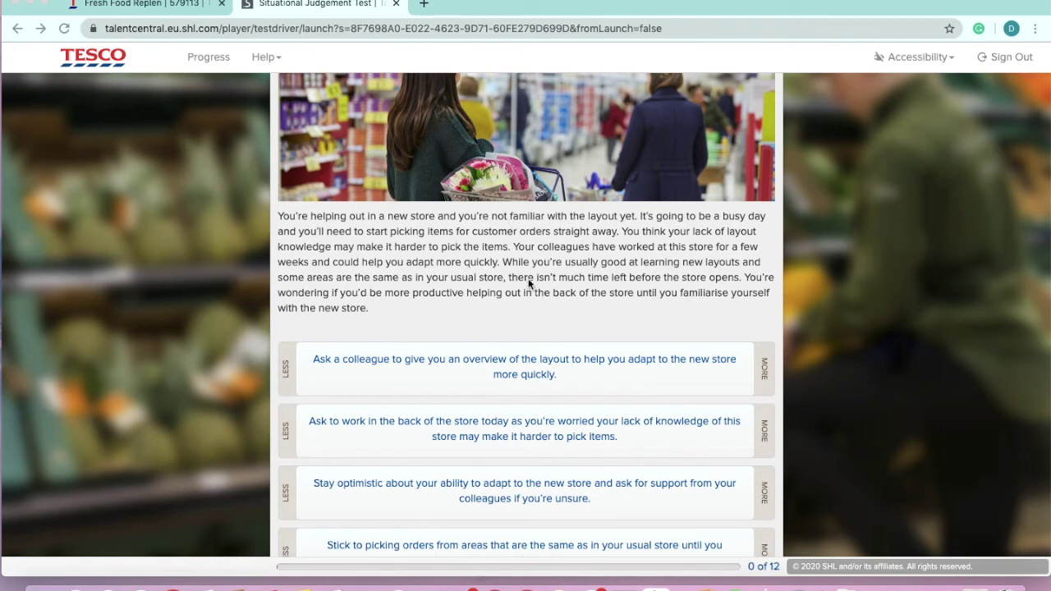
{"action": "scroll", "coordinate": [530, 283], "scroll_direction": "down", "scroll_amount": 1}
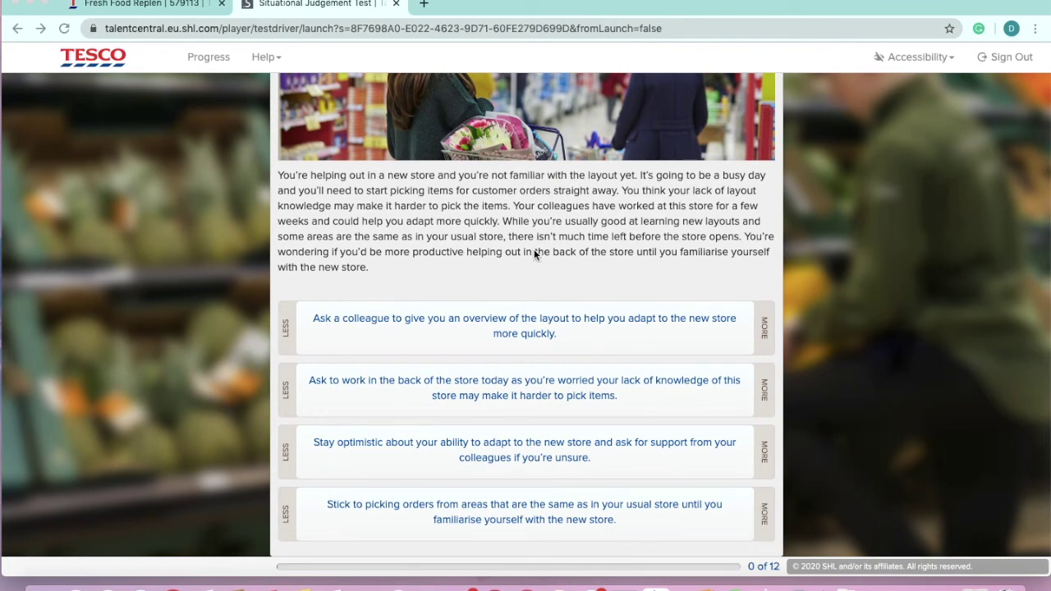
{"action": "scroll", "coordinate": [534, 249], "scroll_direction": "down", "scroll_amount": 1}
{"action": "scroll", "coordinate": [535, 251], "scroll_direction": "up", "scroll_amount": 1}
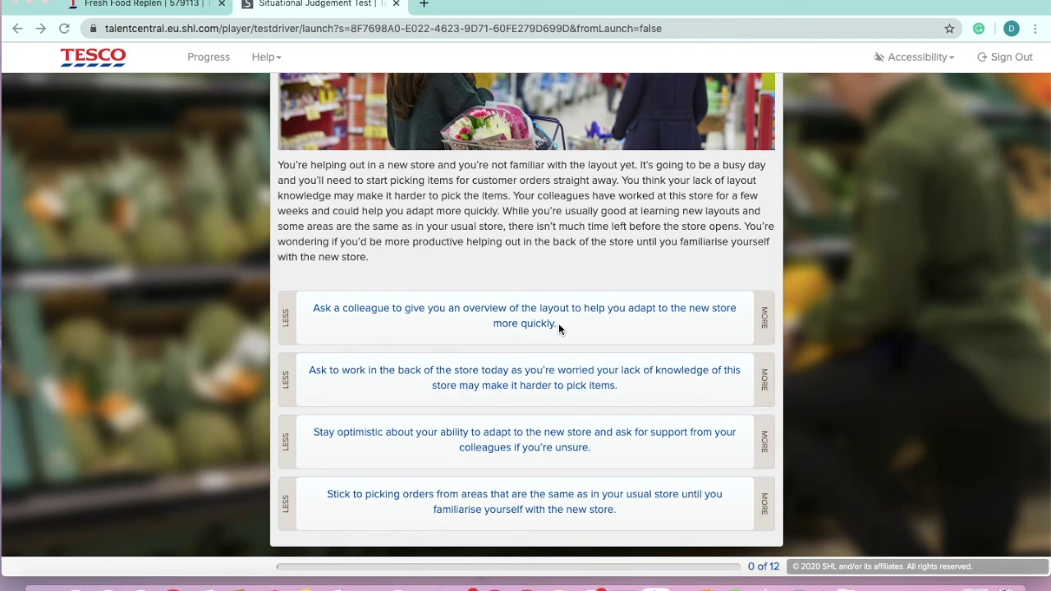
Rate asking a colleague as more effective and sticking to familiar areas as least effective, then submit Question 1
{"action": "left_click", "coordinate": [751, 321]}
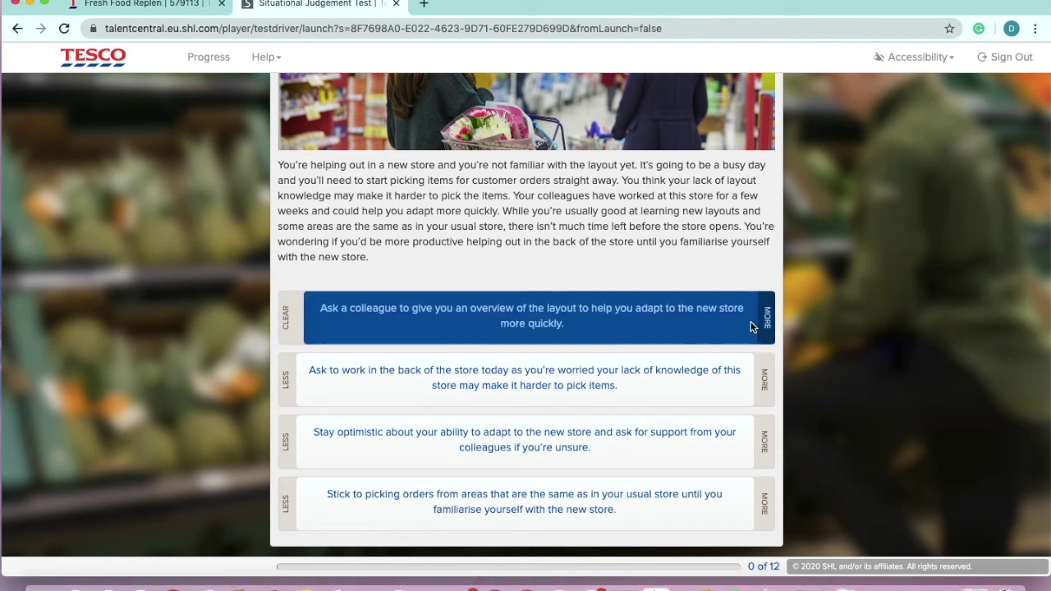
{"action": "left_click", "coordinate": [291, 378]}
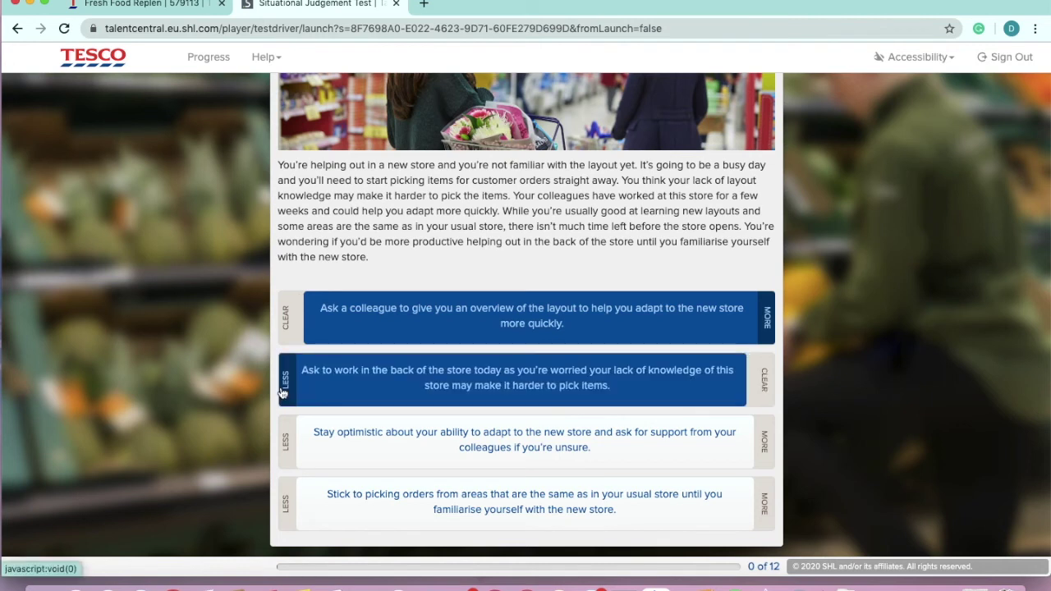
{"action": "left_click", "coordinate": [542, 379]}
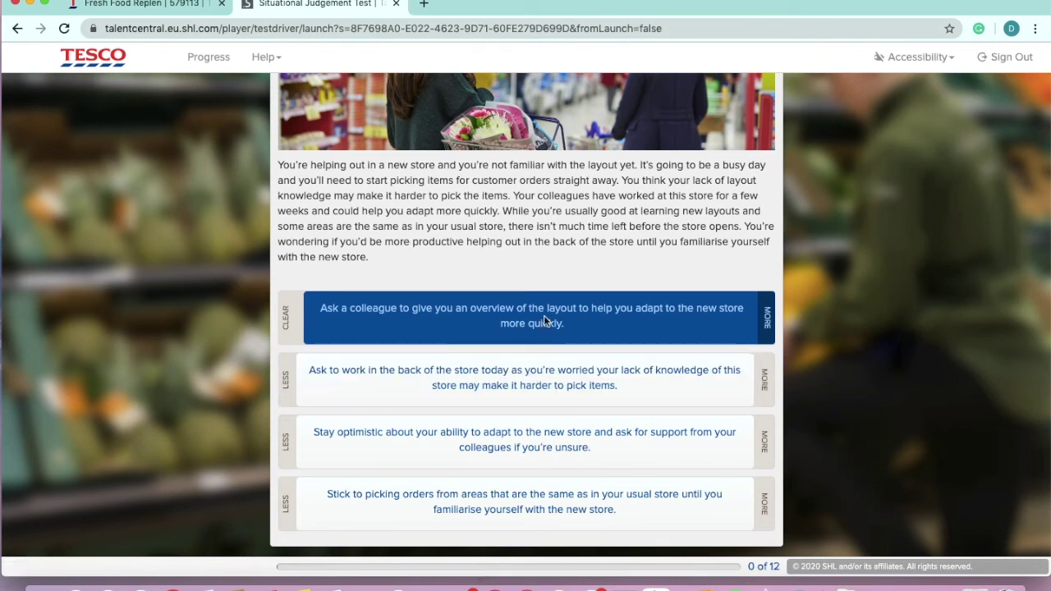
{"action": "left_click", "coordinate": [481, 320]}
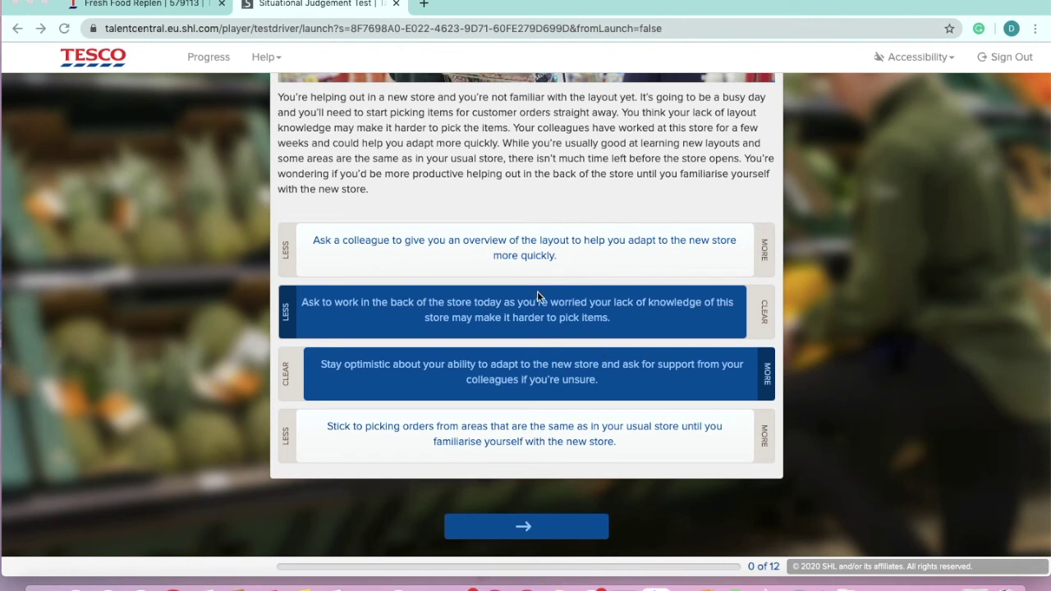
{"action": "left_click", "coordinate": [718, 253]}
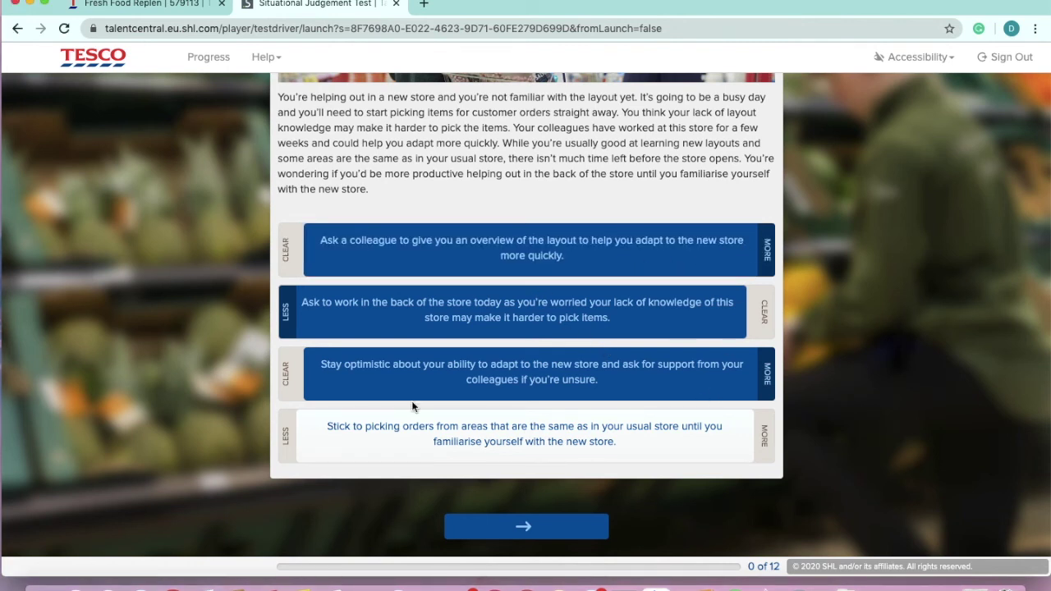
{"action": "left_click", "coordinate": [312, 443]}
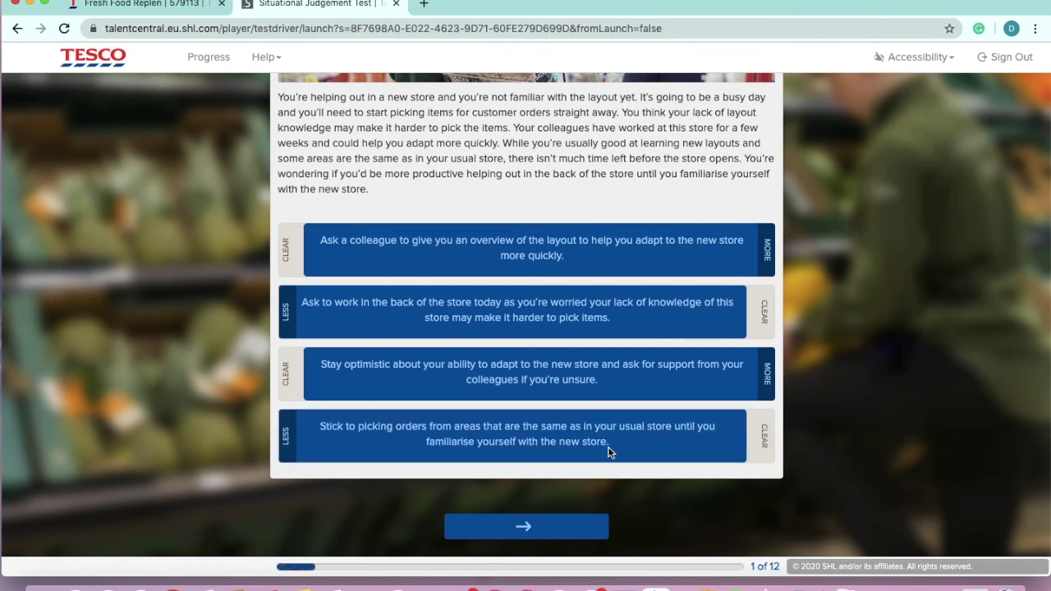
{"action": "left_click", "coordinate": [575, 536]}
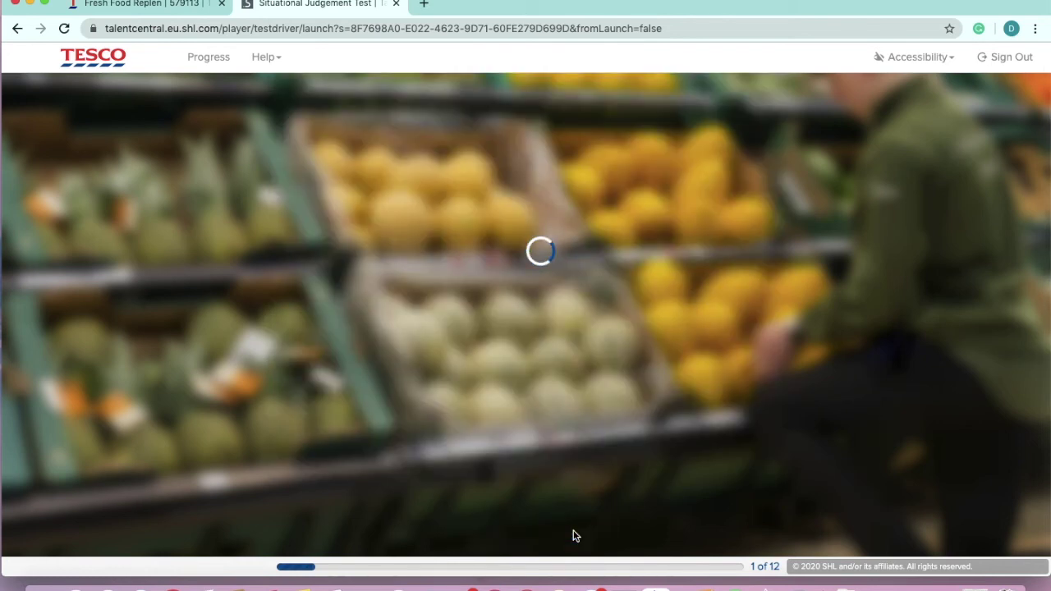
Scroll through Question 2 about handling extra orders near the end of a shift
{"action": "scroll", "coordinate": [573, 533], "scroll_direction": "down", "scroll_amount": 1}
{"action": "scroll", "coordinate": [573, 533], "scroll_direction": "up", "scroll_amount": 1}
{"action": "scroll", "coordinate": [573, 534], "scroll_direction": "down", "scroll_amount": 1}
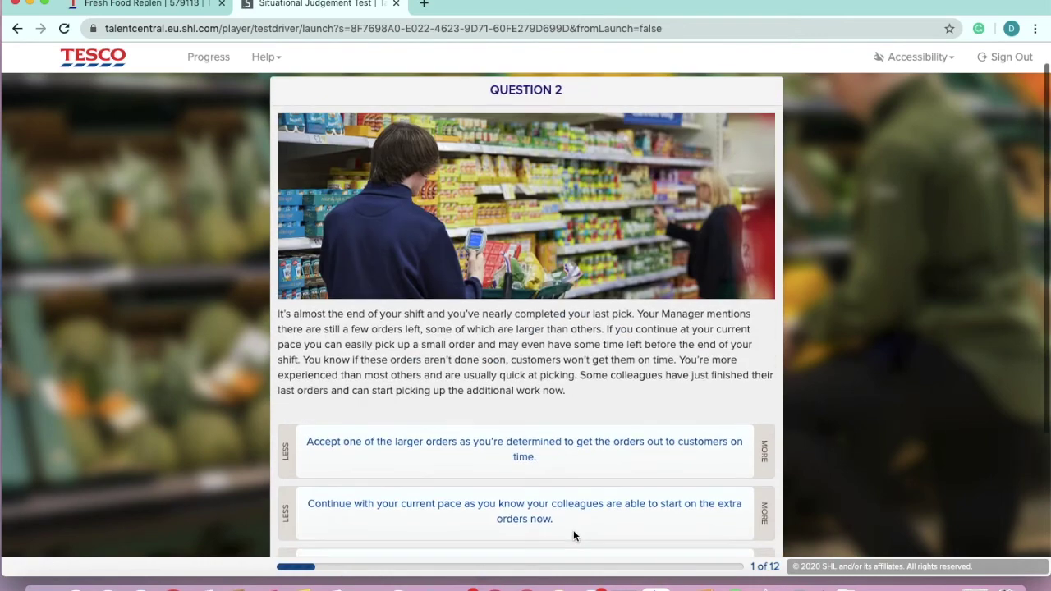
{"action": "scroll", "coordinate": [573, 534], "scroll_direction": "up", "scroll_amount": 1}
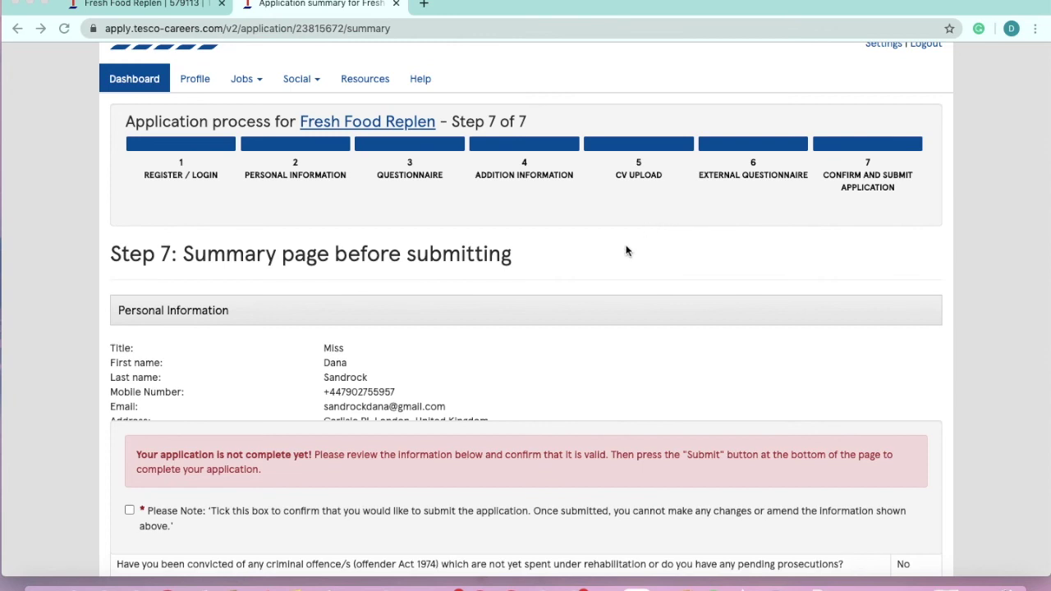
Tick the confirmation checkbox at the bottom of the summary and submit the Fresh Food Replen application
{"action": "scroll", "coordinate": [625, 246], "scroll_direction": "down", "scroll_amount": 2}
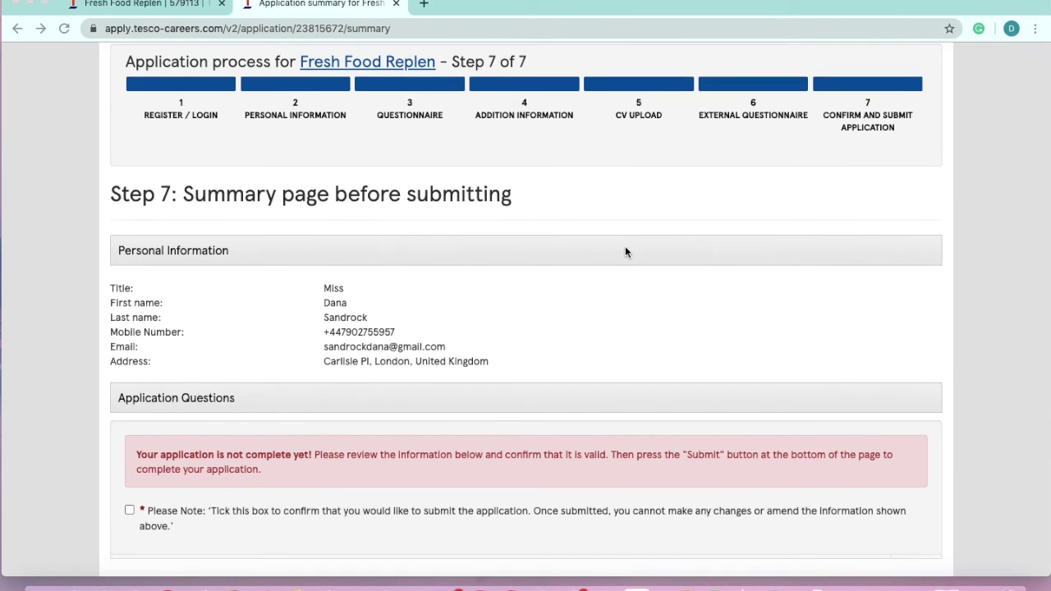
{"action": "scroll", "coordinate": [412, 320], "scroll_direction": "down", "scroll_amount": 3}
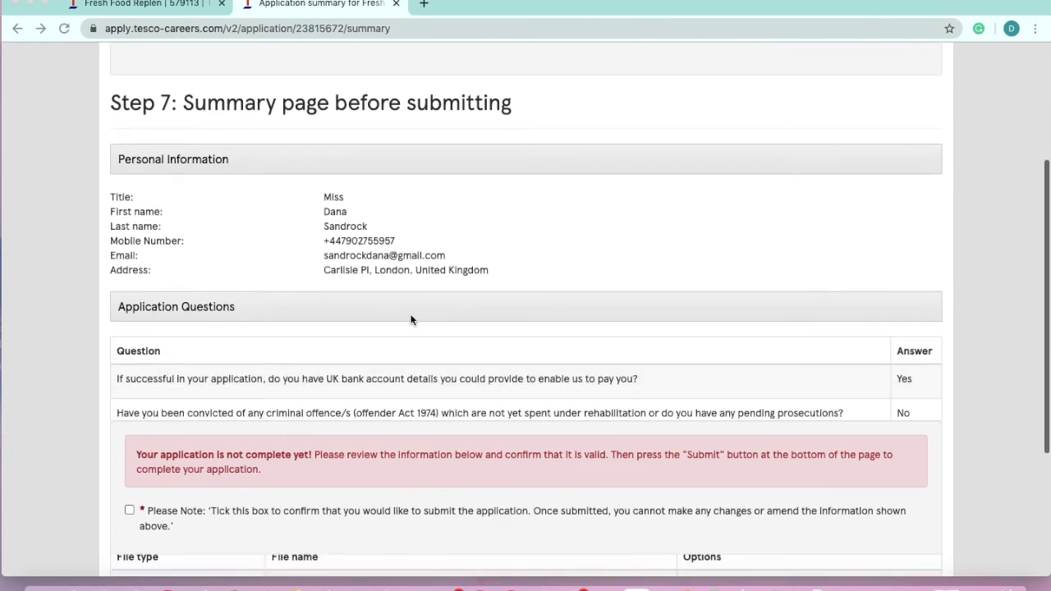
{"action": "scroll", "coordinate": [412, 320], "scroll_direction": "down", "scroll_amount": 3}
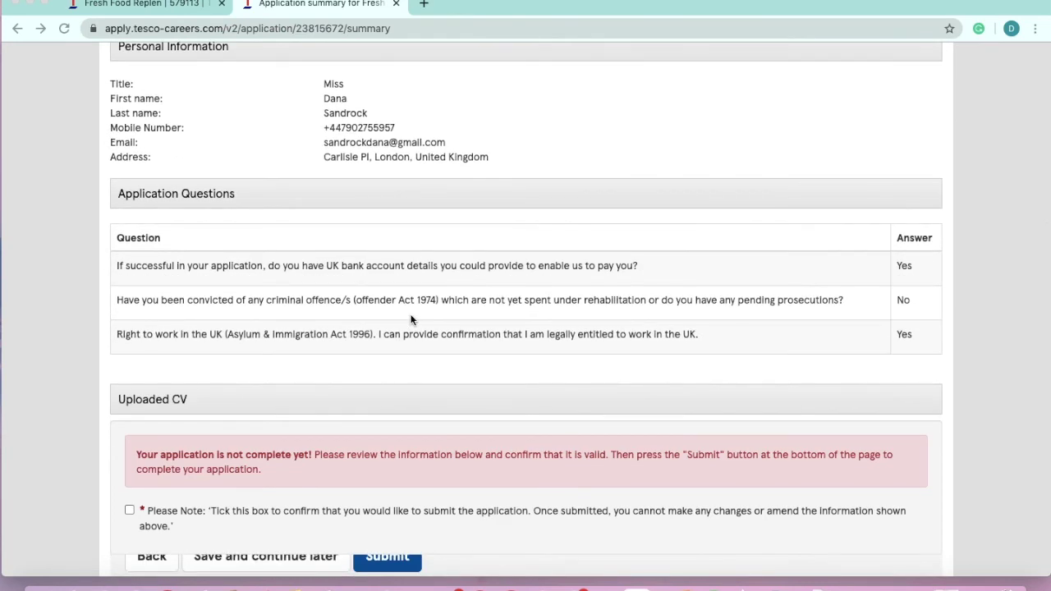
{"action": "scroll", "coordinate": [395, 284], "scroll_direction": "down", "scroll_amount": 5}
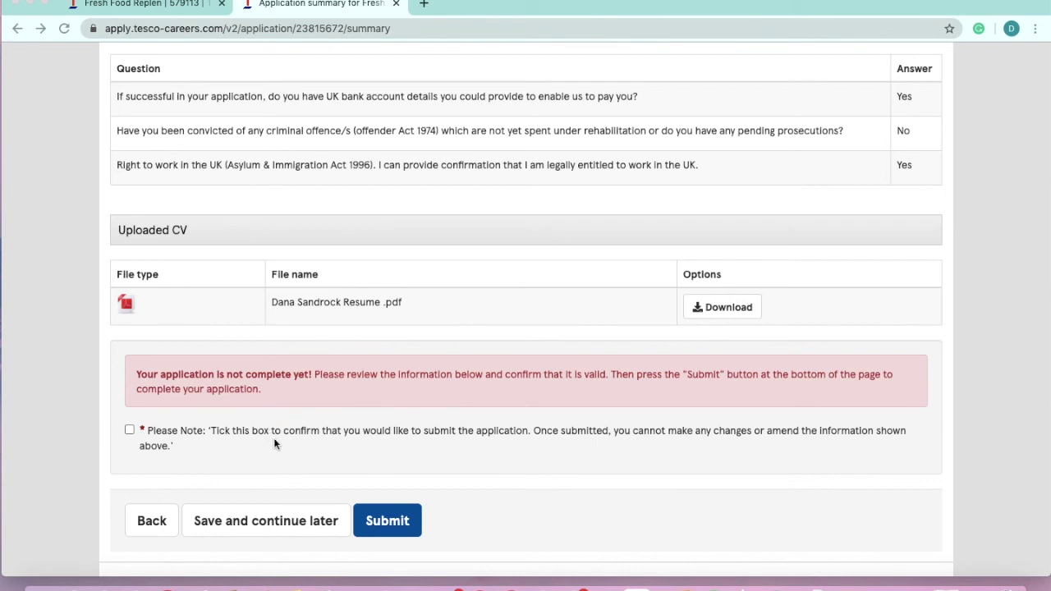
{"action": "left_click", "coordinate": [130, 430]}
{"action": "scroll", "coordinate": [132, 434], "scroll_direction": "down", "scroll_amount": 2}
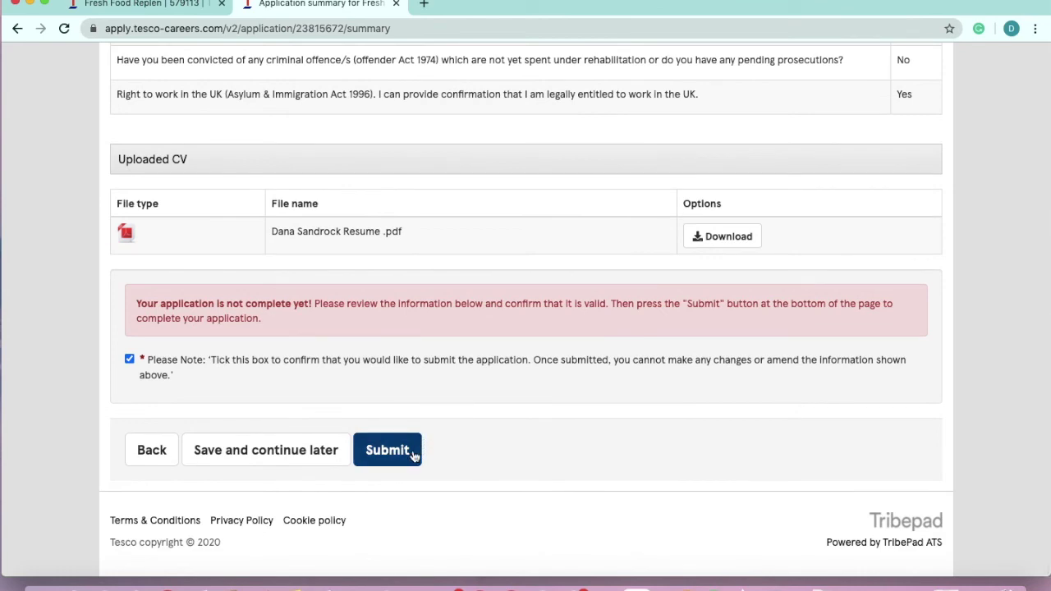
{"action": "left_click", "coordinate": [387, 450]}
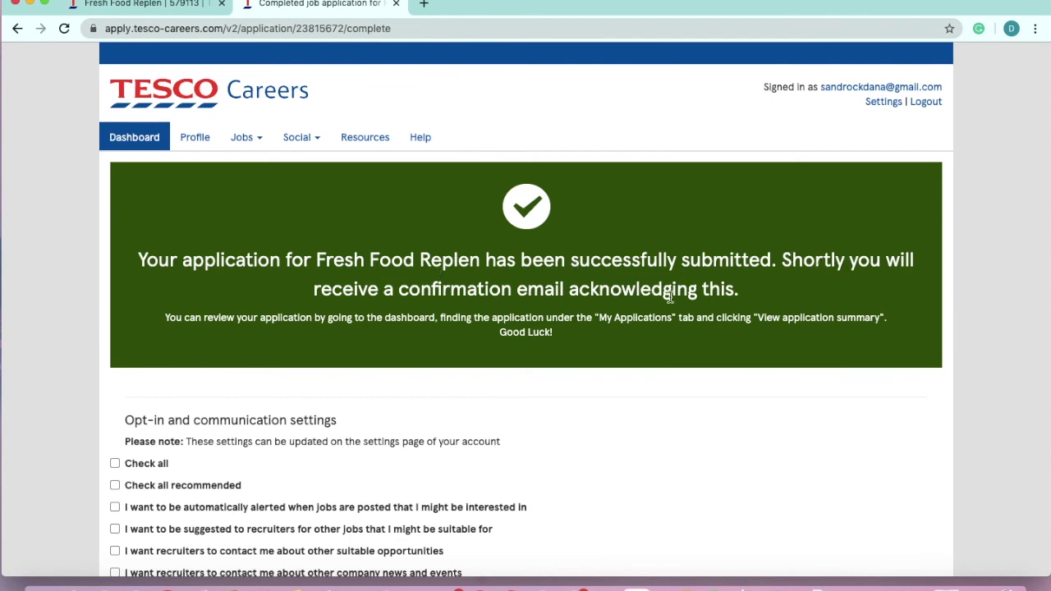
Opt in only to recruiters contacting me about other suitable opportunities and save the communication preferences
{"action": "scroll", "coordinate": [200, 314], "scroll_direction": "down", "scroll_amount": 3}
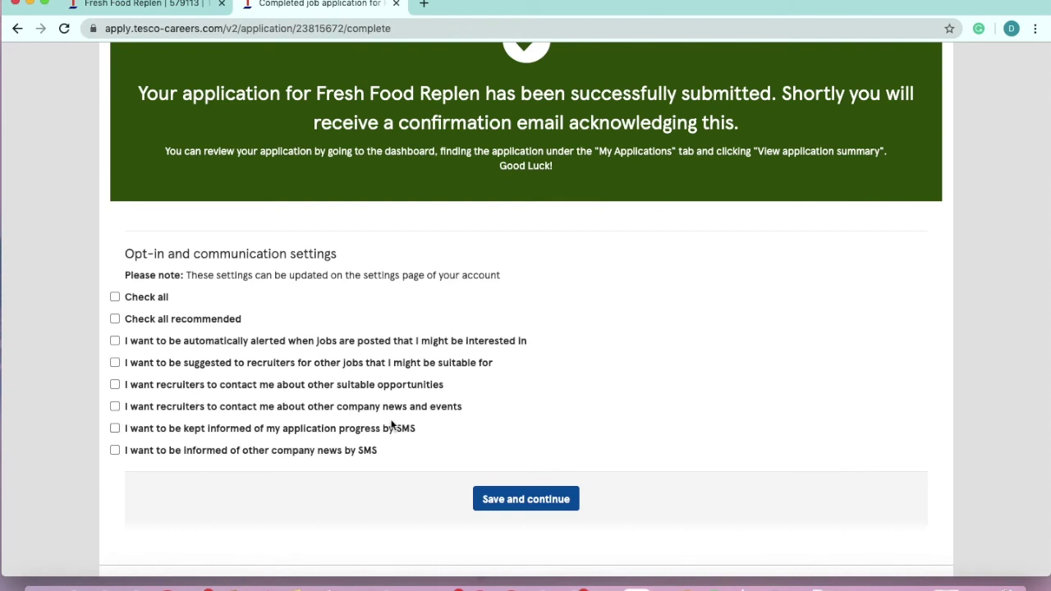
{"action": "left_click", "coordinate": [165, 319]}
{"action": "left_click", "coordinate": [165, 319]}
{"action": "left_click", "coordinate": [150, 450]}
{"action": "left_click", "coordinate": [184, 383]}
{"action": "left_click", "coordinate": [157, 447]}
{"action": "scroll", "coordinate": [453, 465], "scroll_direction": "up", "scroll_amount": 1}
{"action": "scroll", "coordinate": [453, 465], "scroll_direction": "down", "scroll_amount": 3}
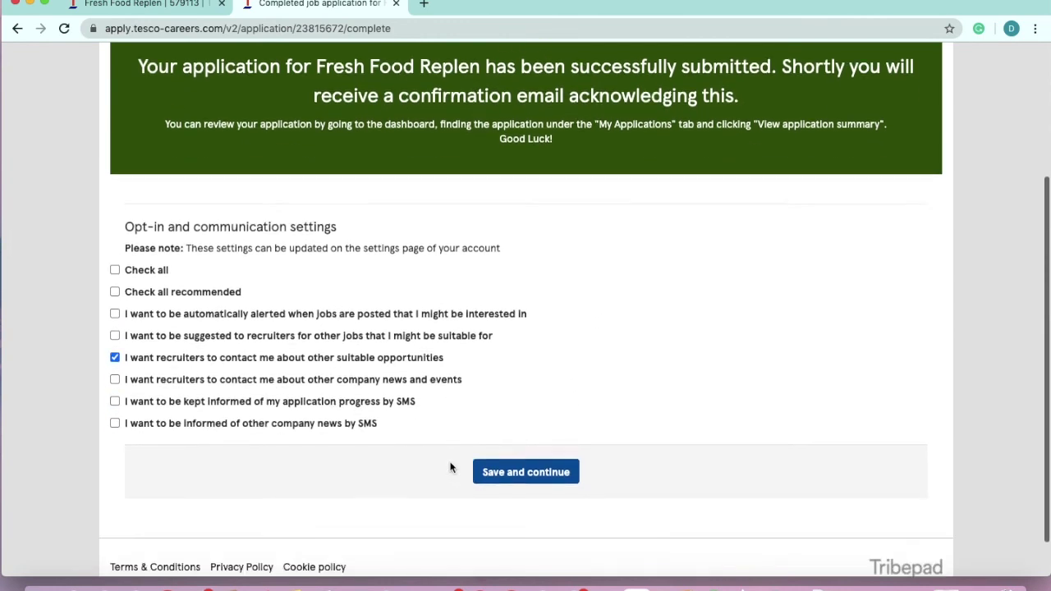
{"action": "left_click", "coordinate": [542, 452]}
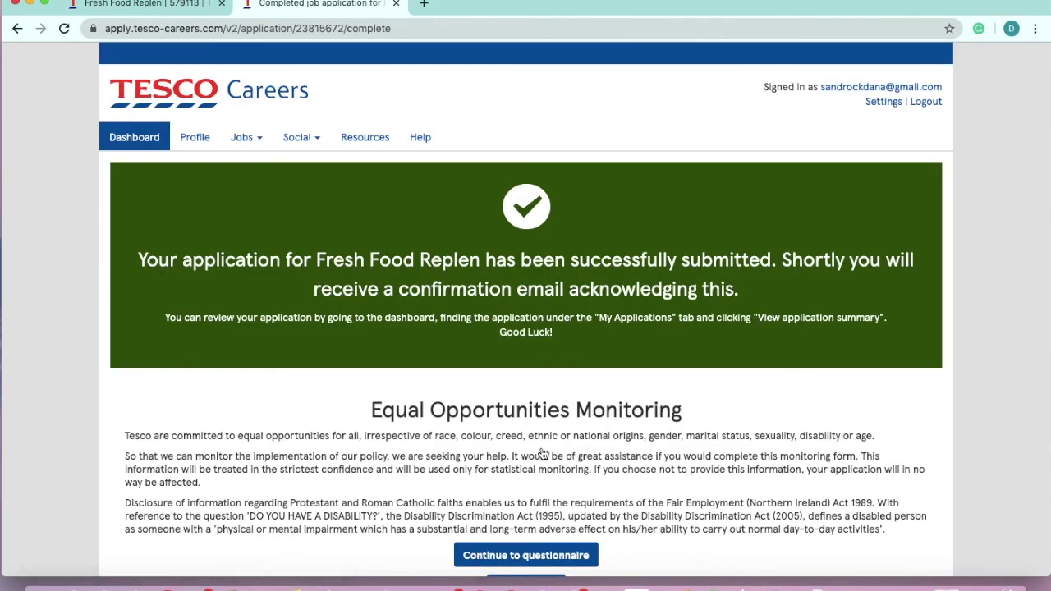
Scroll through the resulting candidate dashboard
{"action": "scroll", "coordinate": [542, 454], "scroll_direction": "down", "scroll_amount": 2}
{"action": "scroll", "coordinate": [543, 454], "scroll_direction": "down", "scroll_amount": 1}
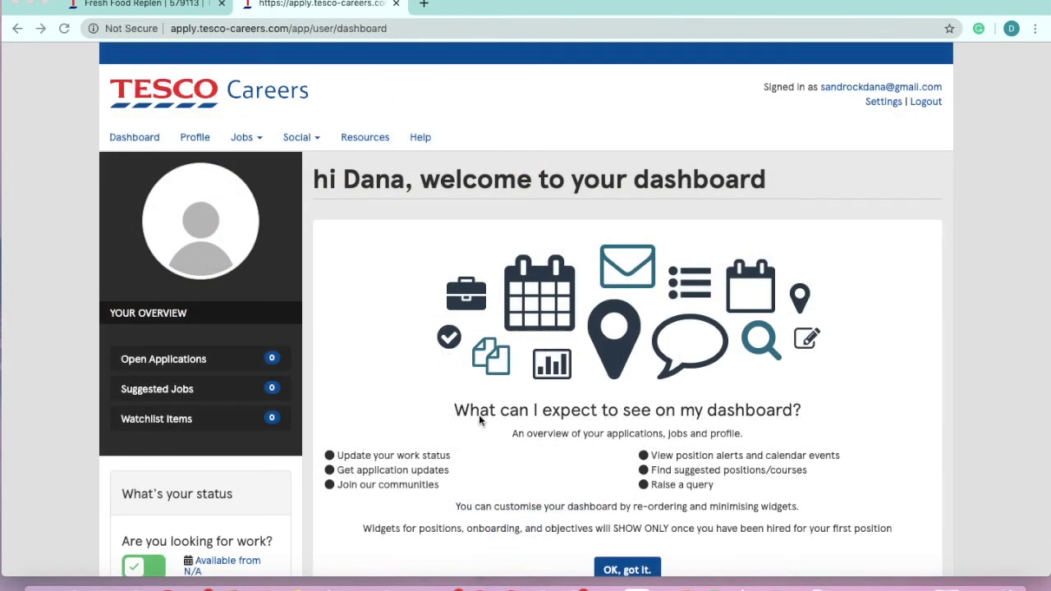
{"action": "scroll", "coordinate": [443, 365], "scroll_direction": "down", "scroll_amount": 1}
{"action": "scroll", "coordinate": [444, 365], "scroll_direction": "down", "scroll_amount": 1}
{"action": "scroll", "coordinate": [444, 366], "scroll_direction": "up", "scroll_amount": 2}
{"action": "scroll", "coordinate": [400, 185], "scroll_direction": "down", "scroll_amount": 2}
{"action": "scroll", "coordinate": [265, 188], "scroll_direction": "up", "scroll_amount": 2}
{"action": "scroll", "coordinate": [513, 289], "scroll_direction": "down", "scroll_amount": 2}
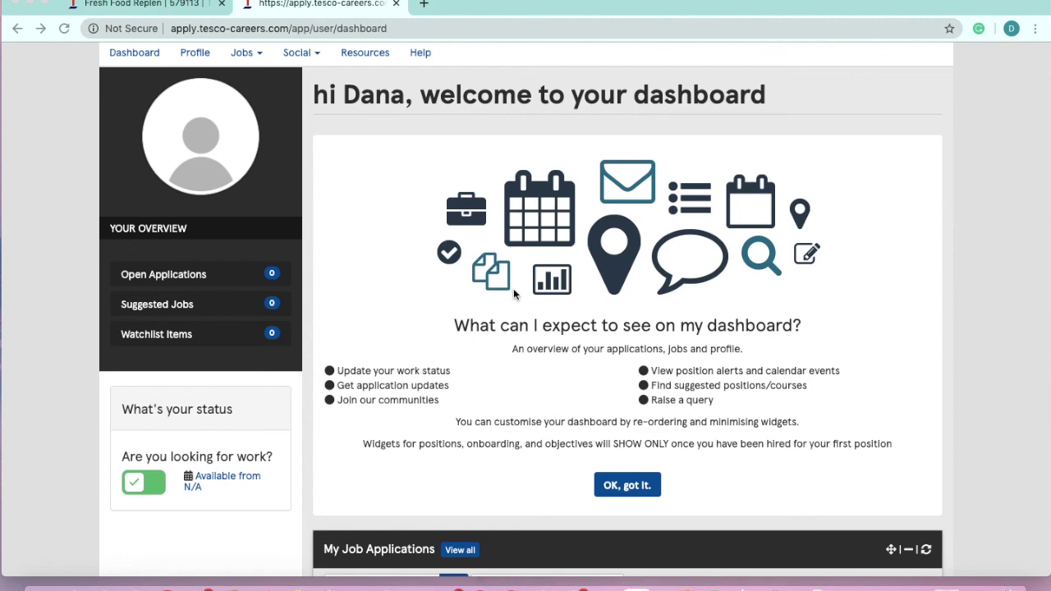
{"action": "scroll", "coordinate": [684, 425], "scroll_direction": "down", "scroll_amount": 3}
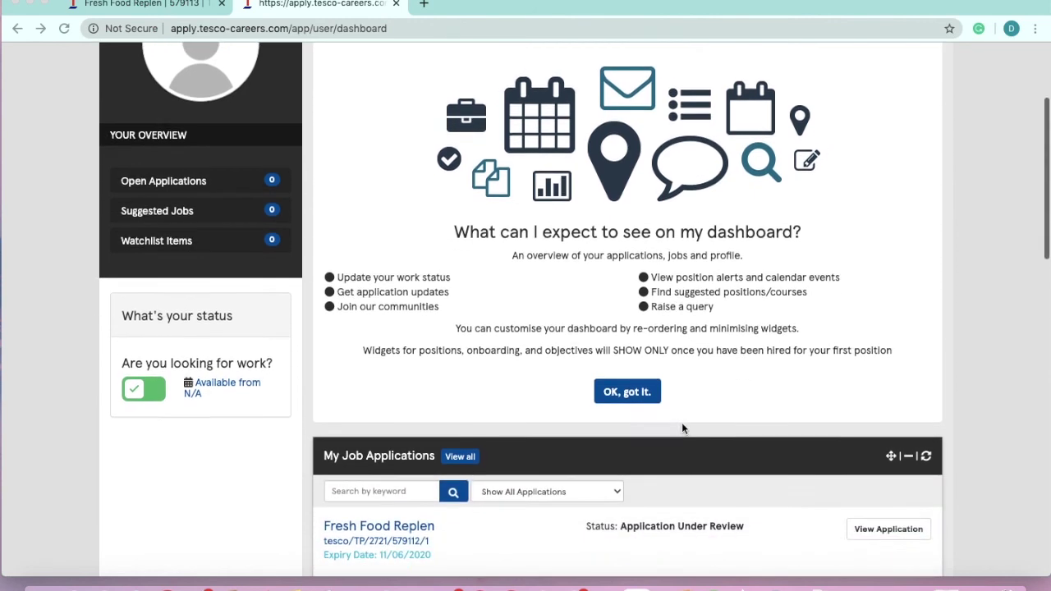
{"action": "scroll", "coordinate": [681, 428], "scroll_direction": "down", "scroll_amount": 3}
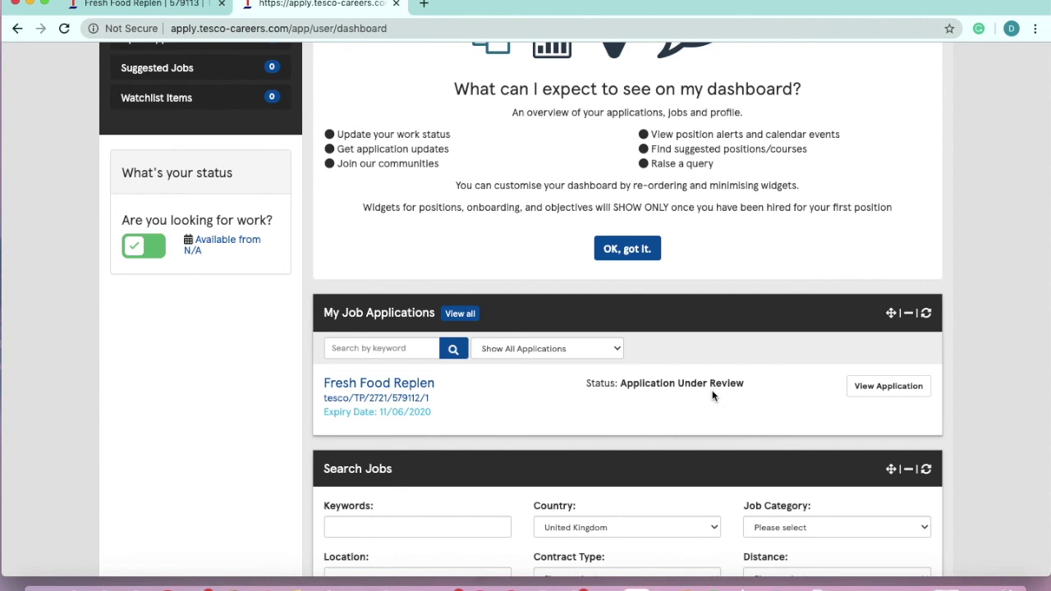
{"action": "scroll", "coordinate": [708, 410], "scroll_direction": "down", "scroll_amount": 5}
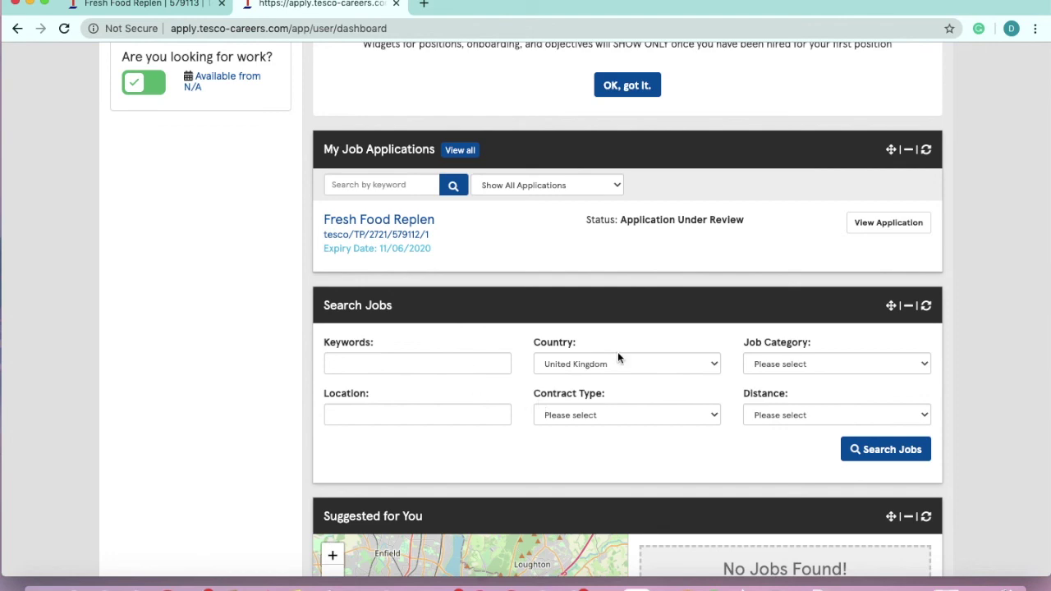
{"action": "scroll", "coordinate": [608, 357], "scroll_direction": "down", "scroll_amount": 1}
{"action": "scroll", "coordinate": [624, 359], "scroll_direction": "down", "scroll_amount": 6}
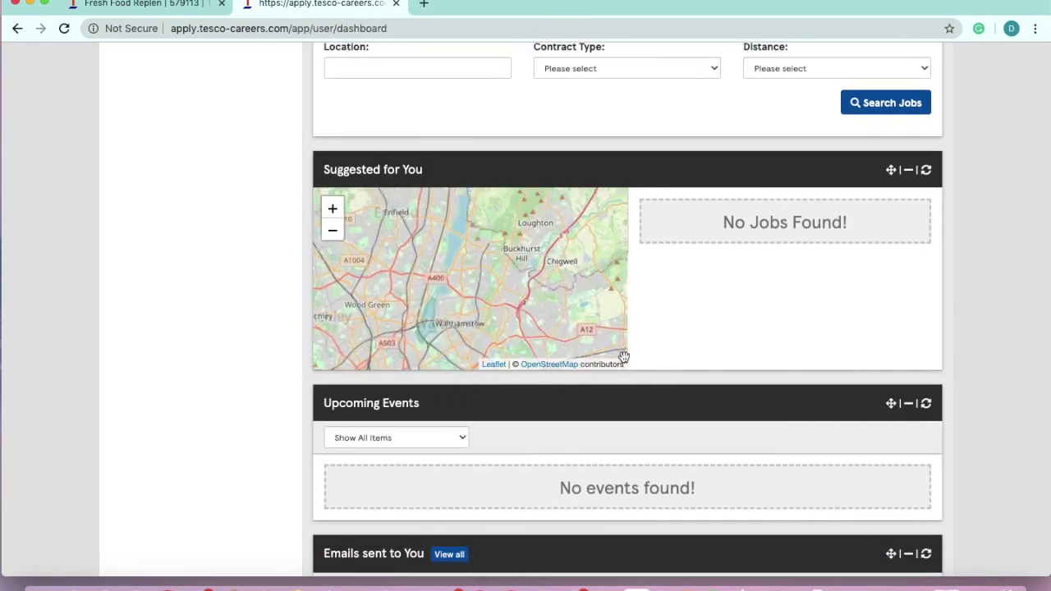
{"action": "scroll", "coordinate": [680, 450], "scroll_direction": "down", "scroll_amount": 3}
{"action": "scroll", "coordinate": [680, 451], "scroll_direction": "down", "scroll_amount": 2}
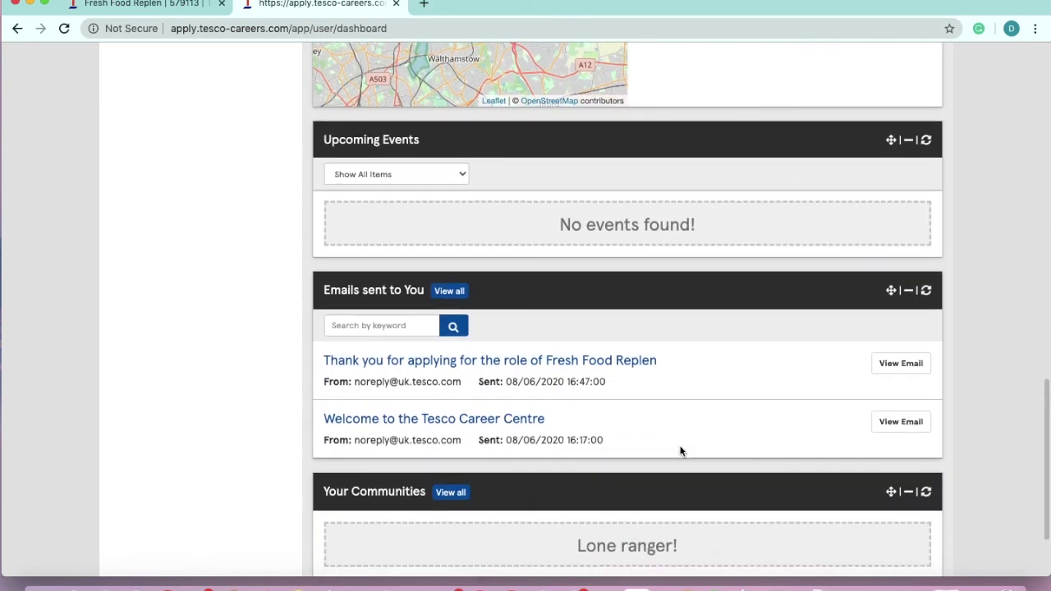
{"action": "scroll", "coordinate": [680, 451], "scroll_direction": "down", "scroll_amount": 2}
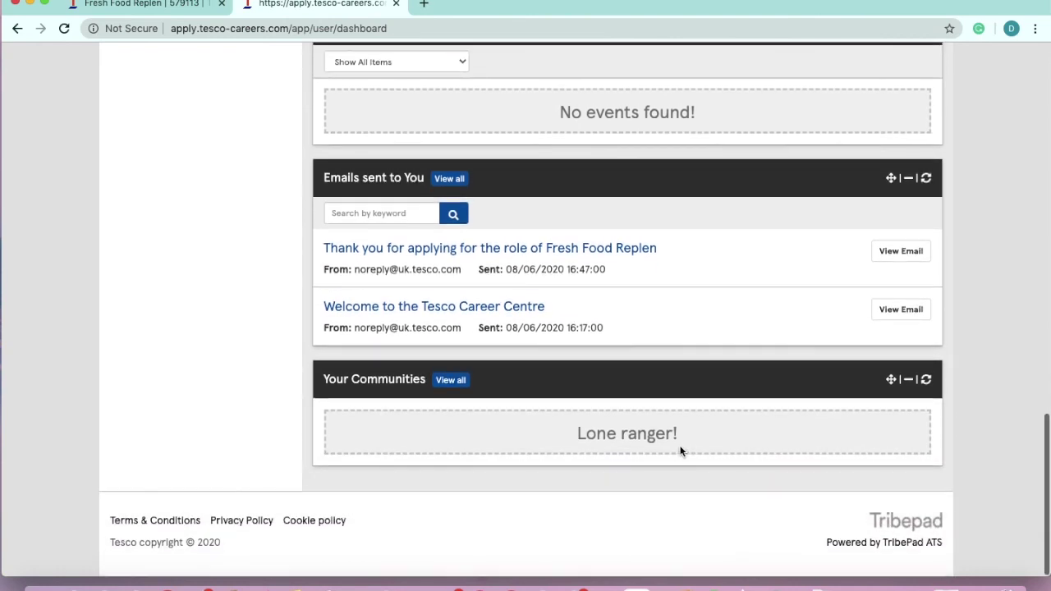
{"action": "scroll", "coordinate": [680, 451], "scroll_direction": "up", "scroll_amount": 15}
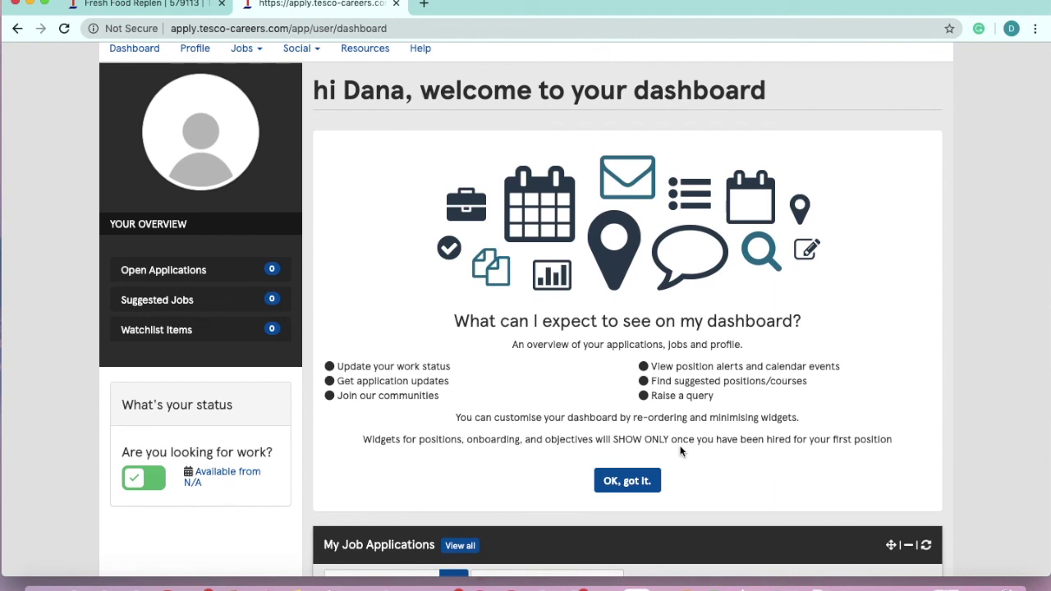
{"action": "scroll", "coordinate": [718, 464], "scroll_direction": "down", "scroll_amount": 5}
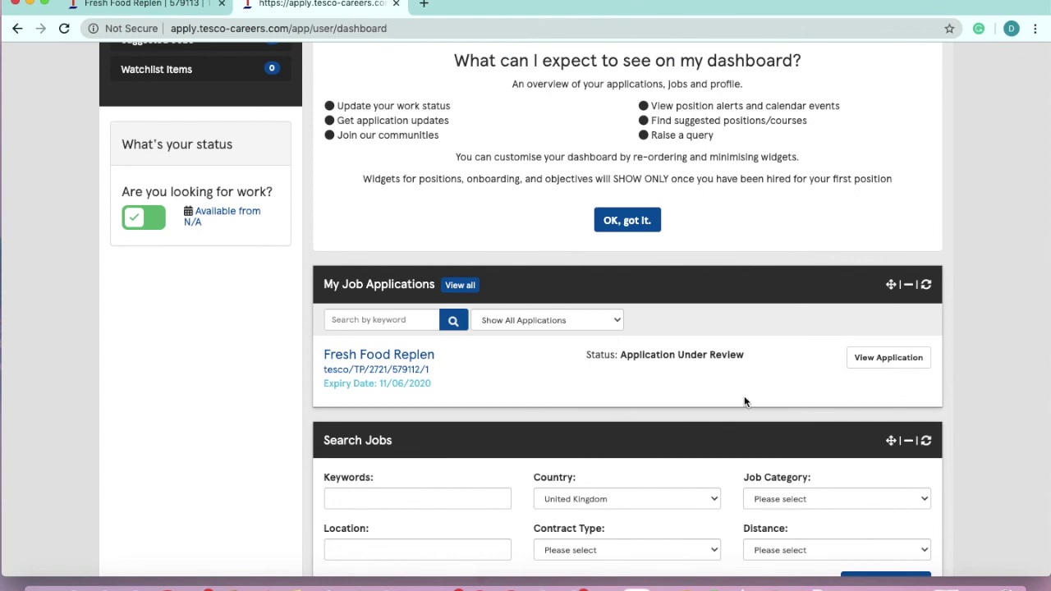
{"action": "scroll", "coordinate": [675, 332], "scroll_direction": "up", "scroll_amount": 6}
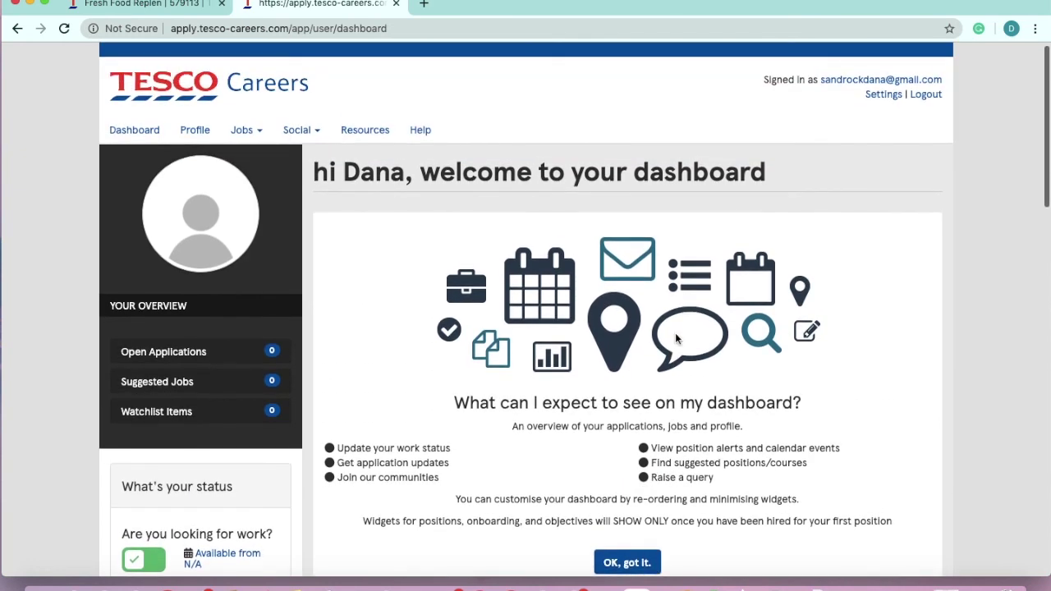